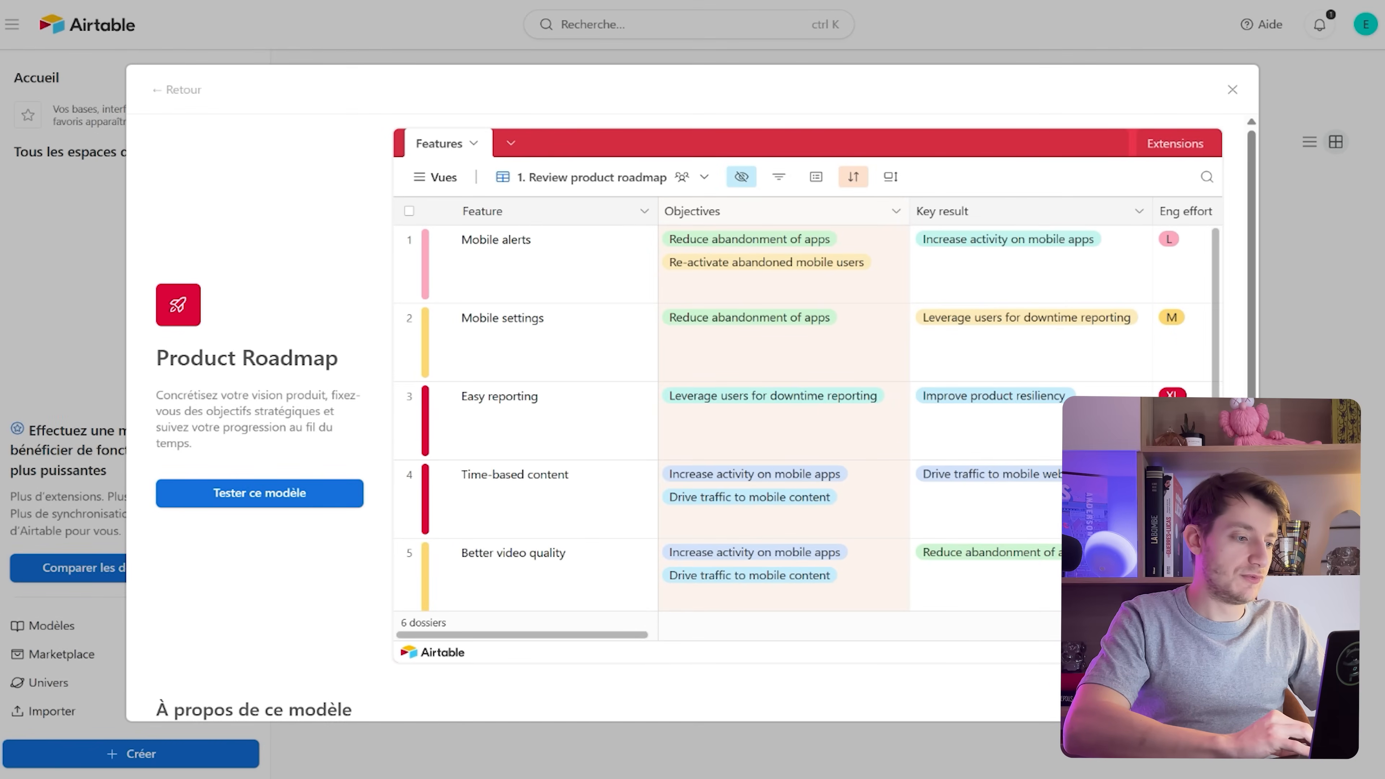
Scroll around the Product Roadmap template grid in the preview
scroll(938, 420, right, 15)
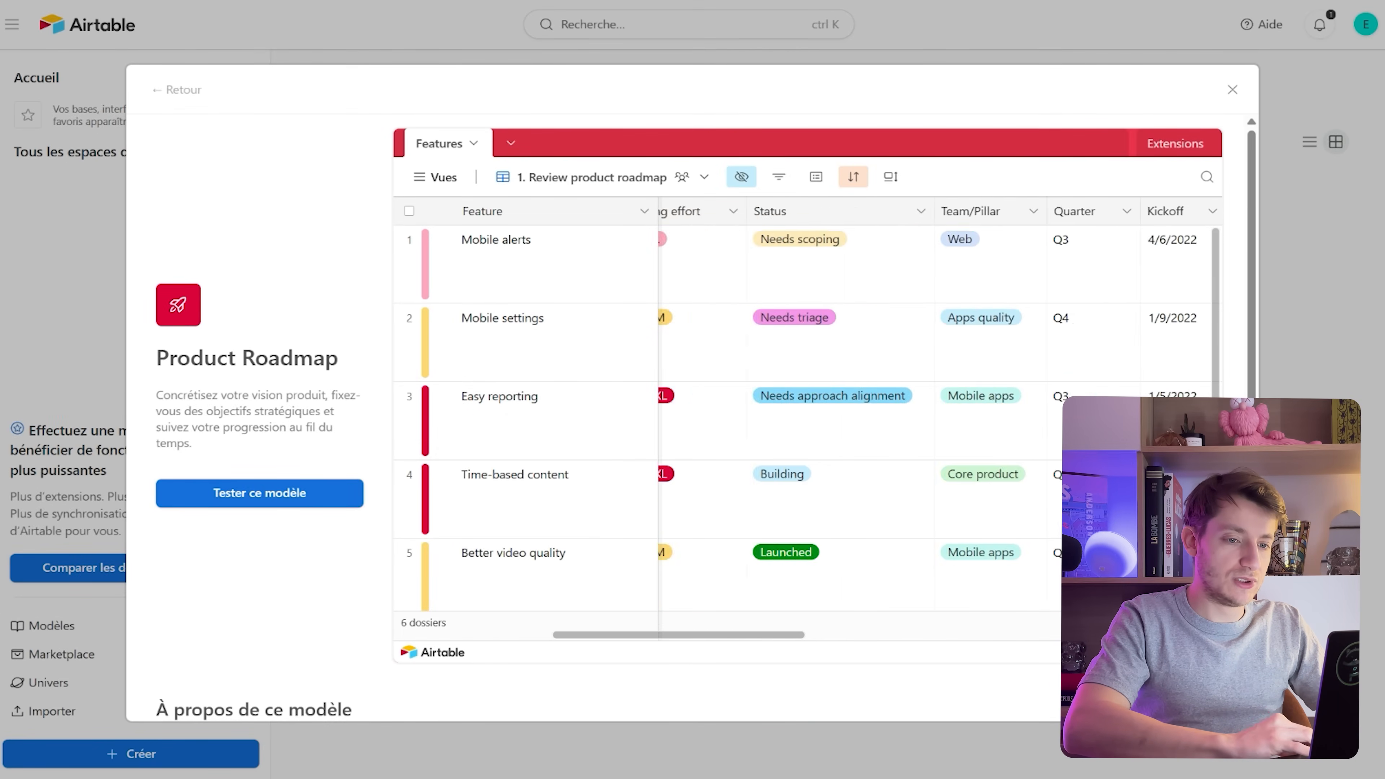
scroll(819, 409, down, 3)
scroll(819, 409, left, 15)
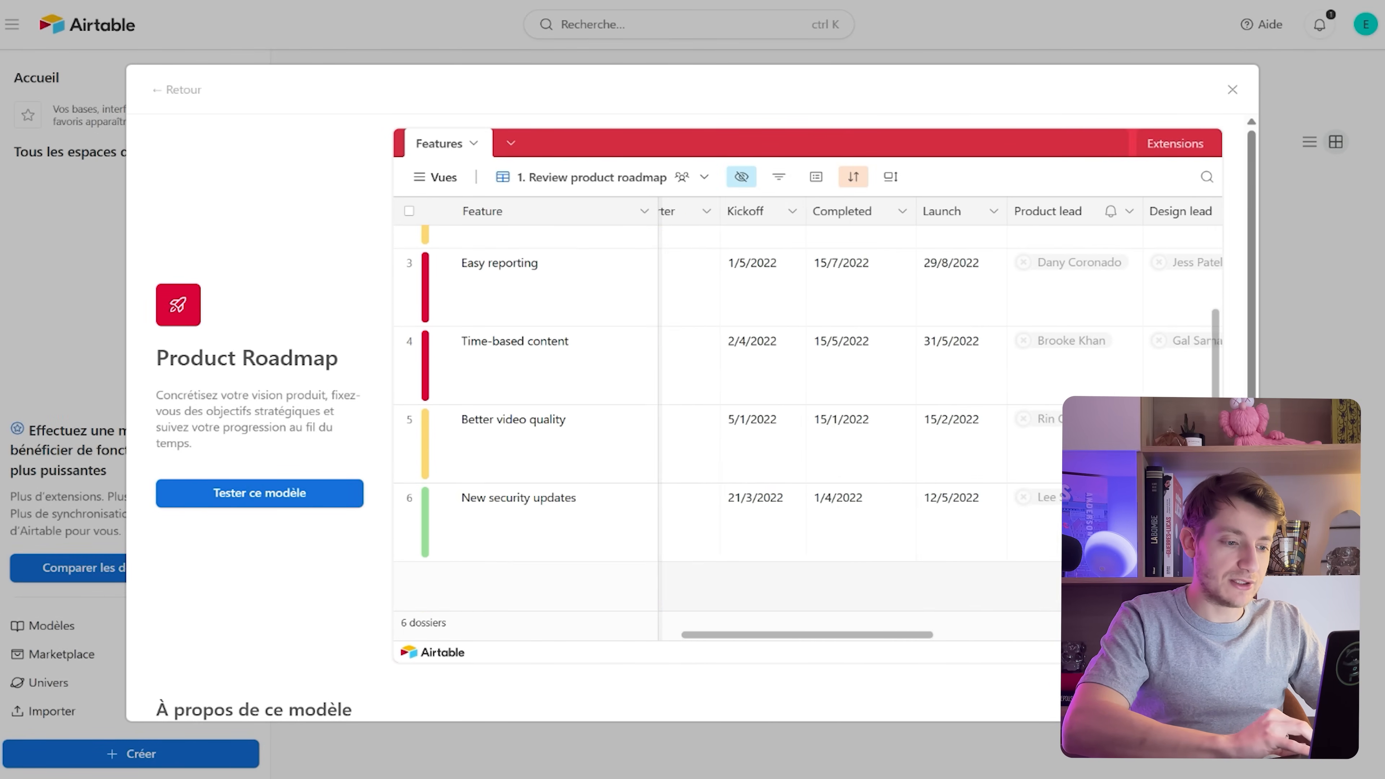
scroll(818, 382, left, 2)
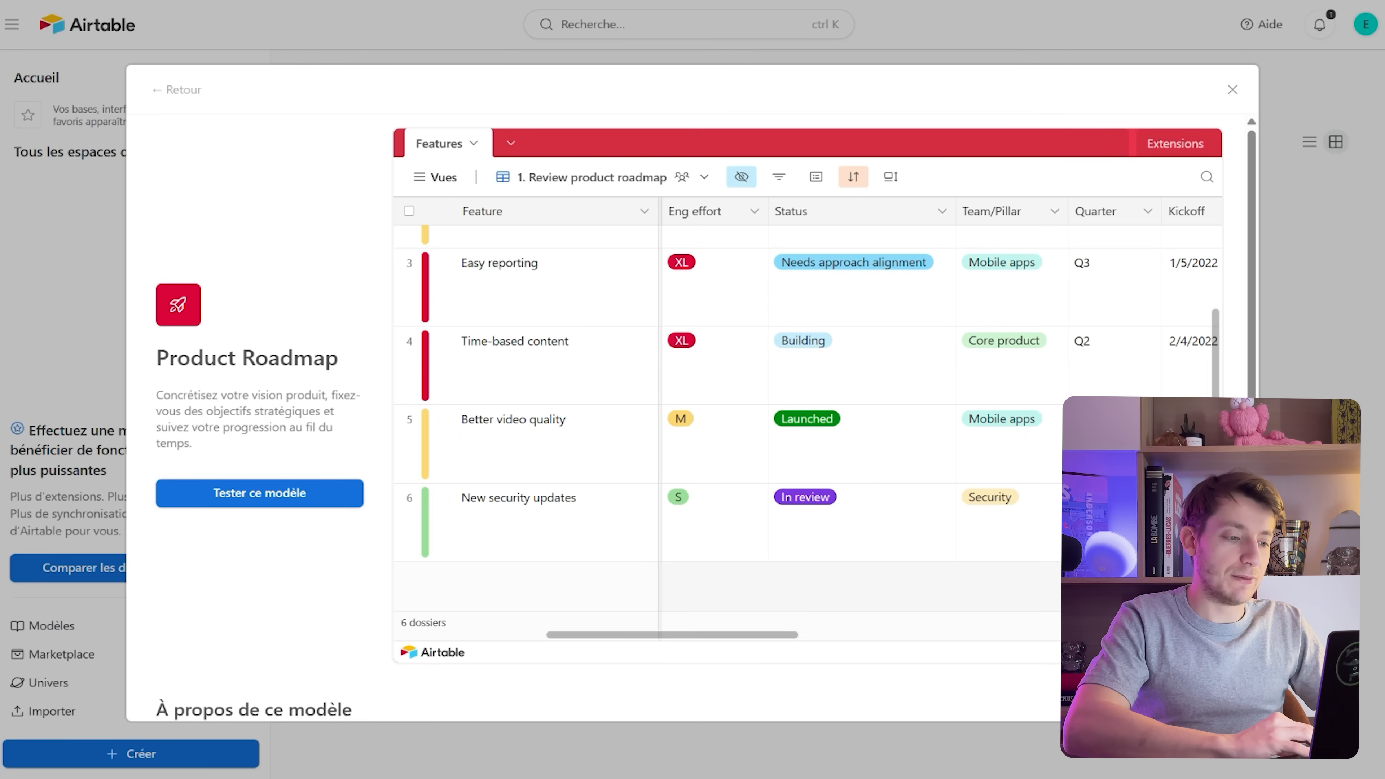
scroll(807, 409, up, 3)
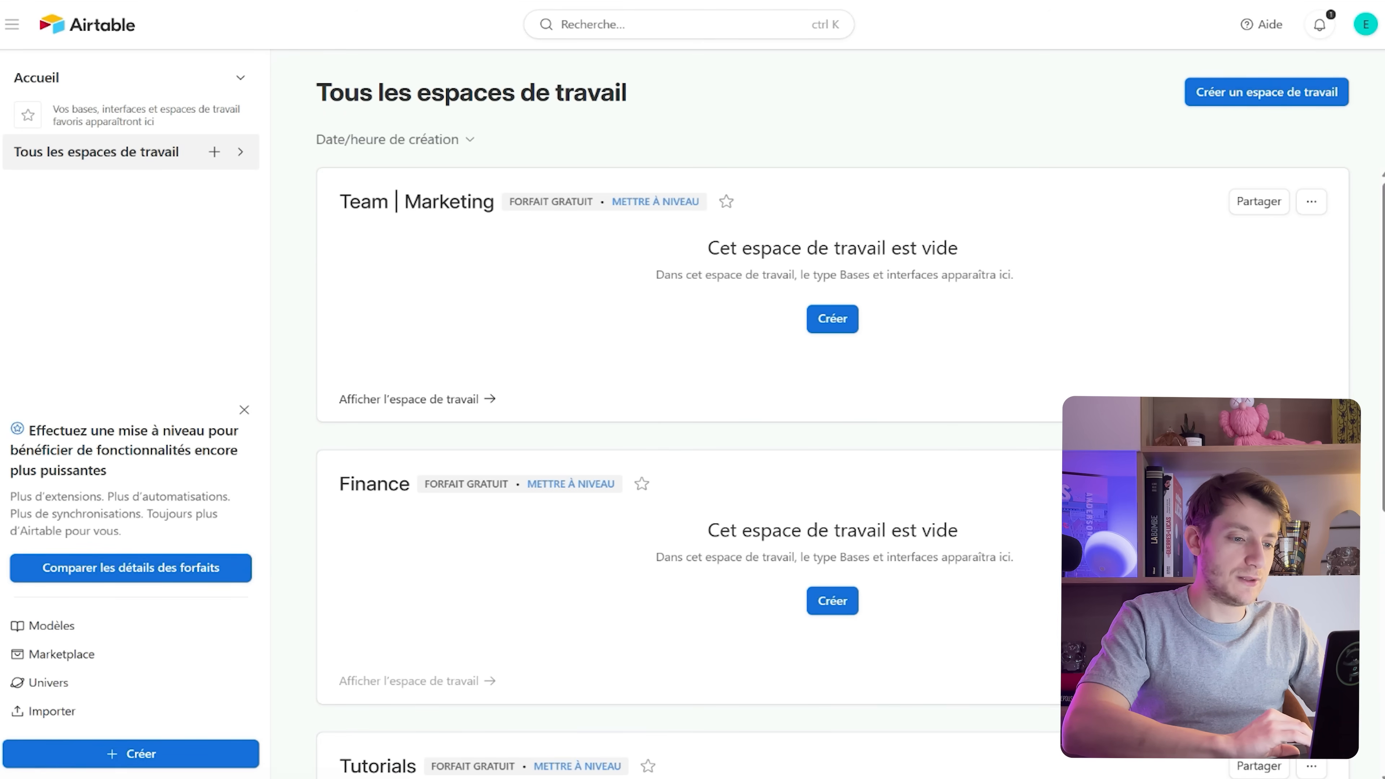
Create a blank base in Team | Marketing by importing projets_marketing.csv
click(833, 319)
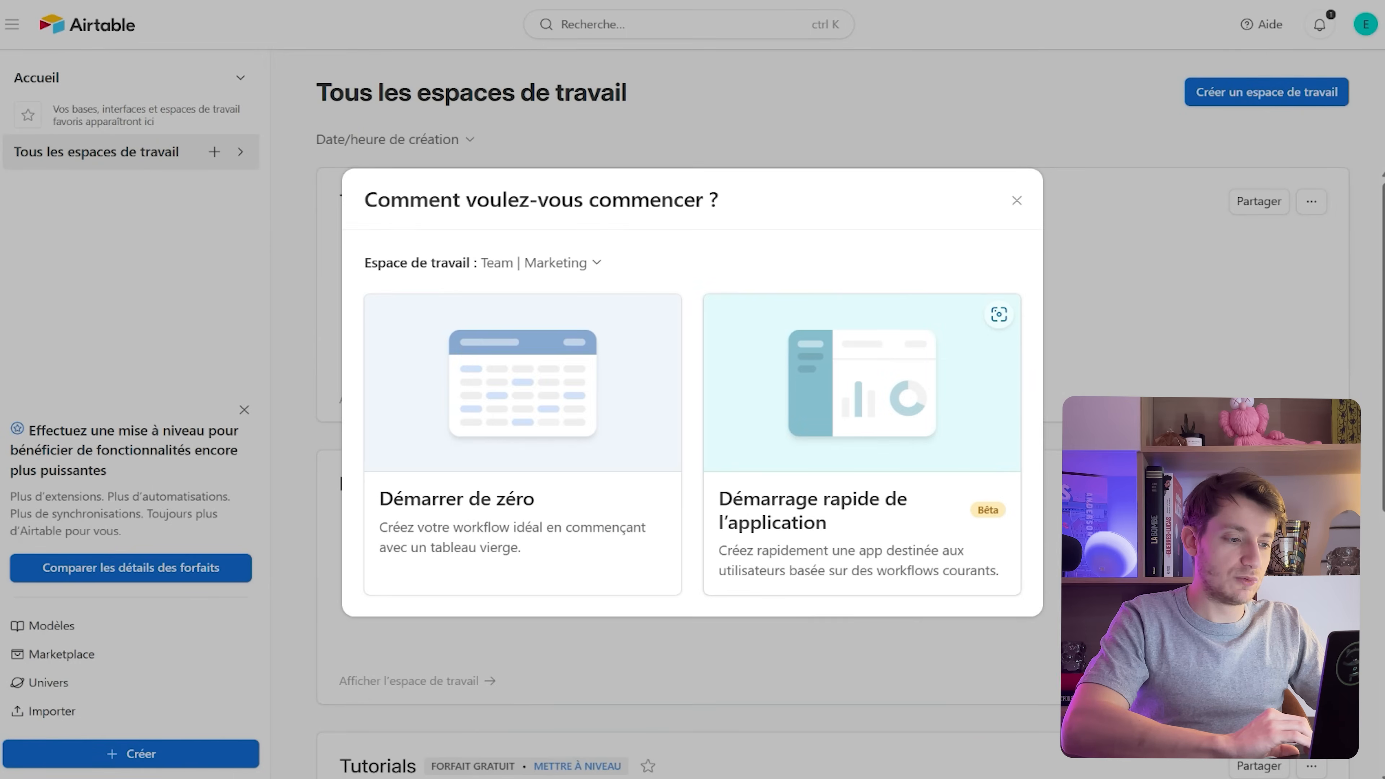
click(522, 444)
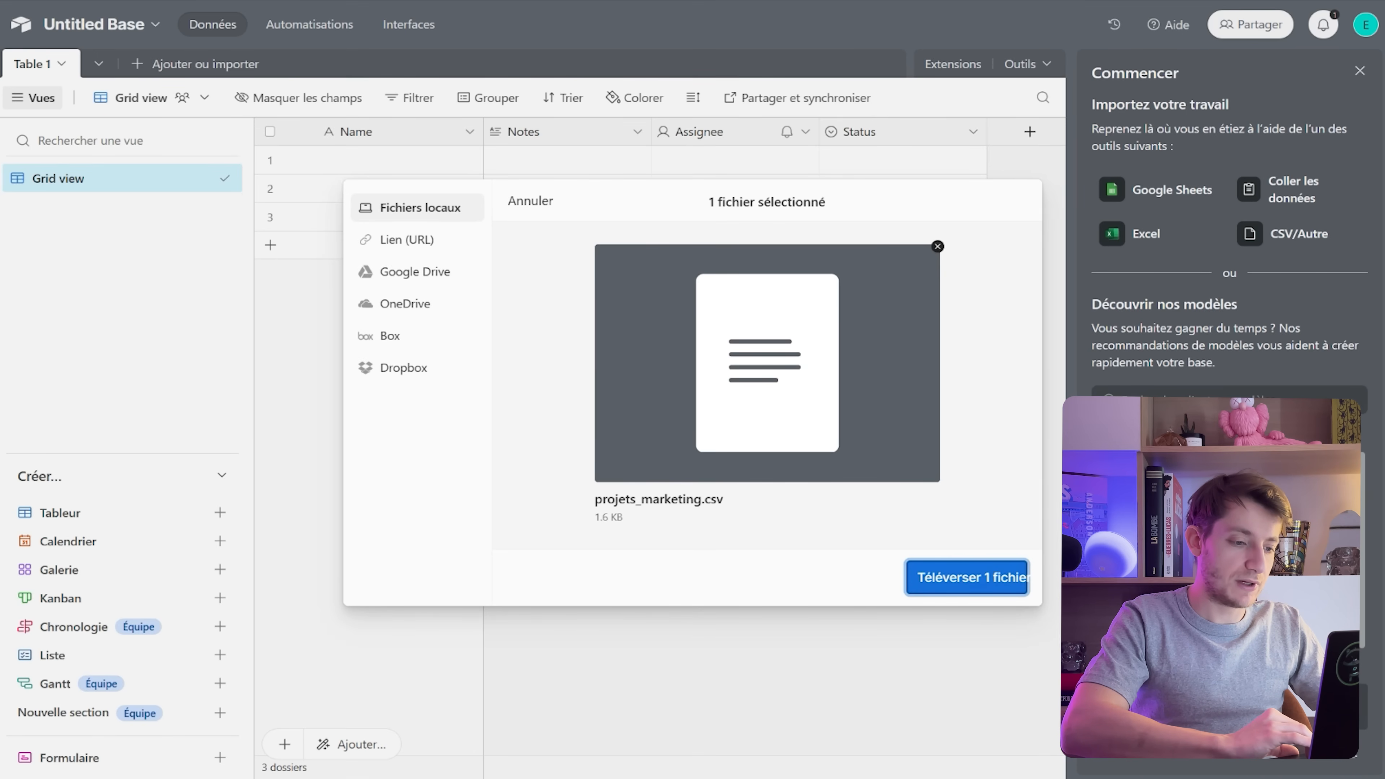
click(967, 577)
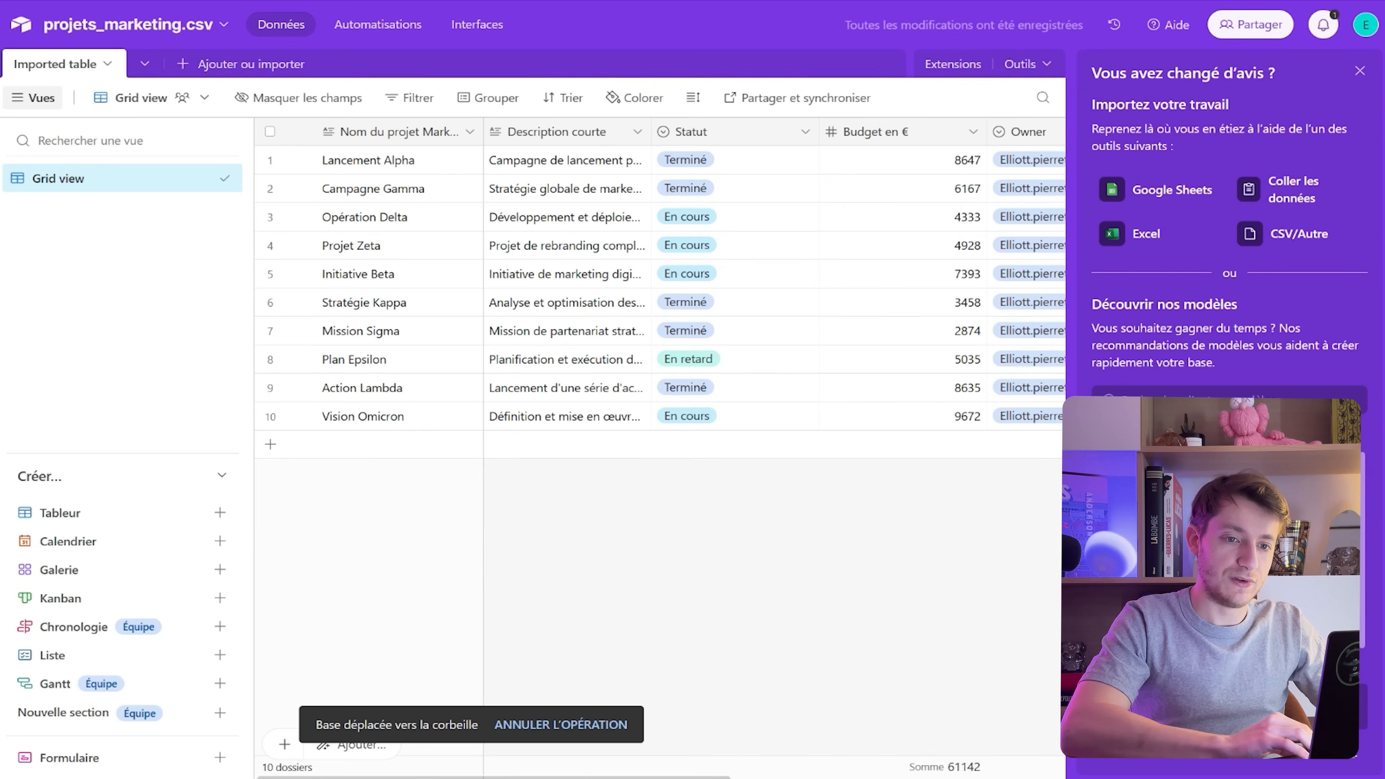
click(1360, 71)
Rename the new base to 'Projets Marketing'
click(135, 25)
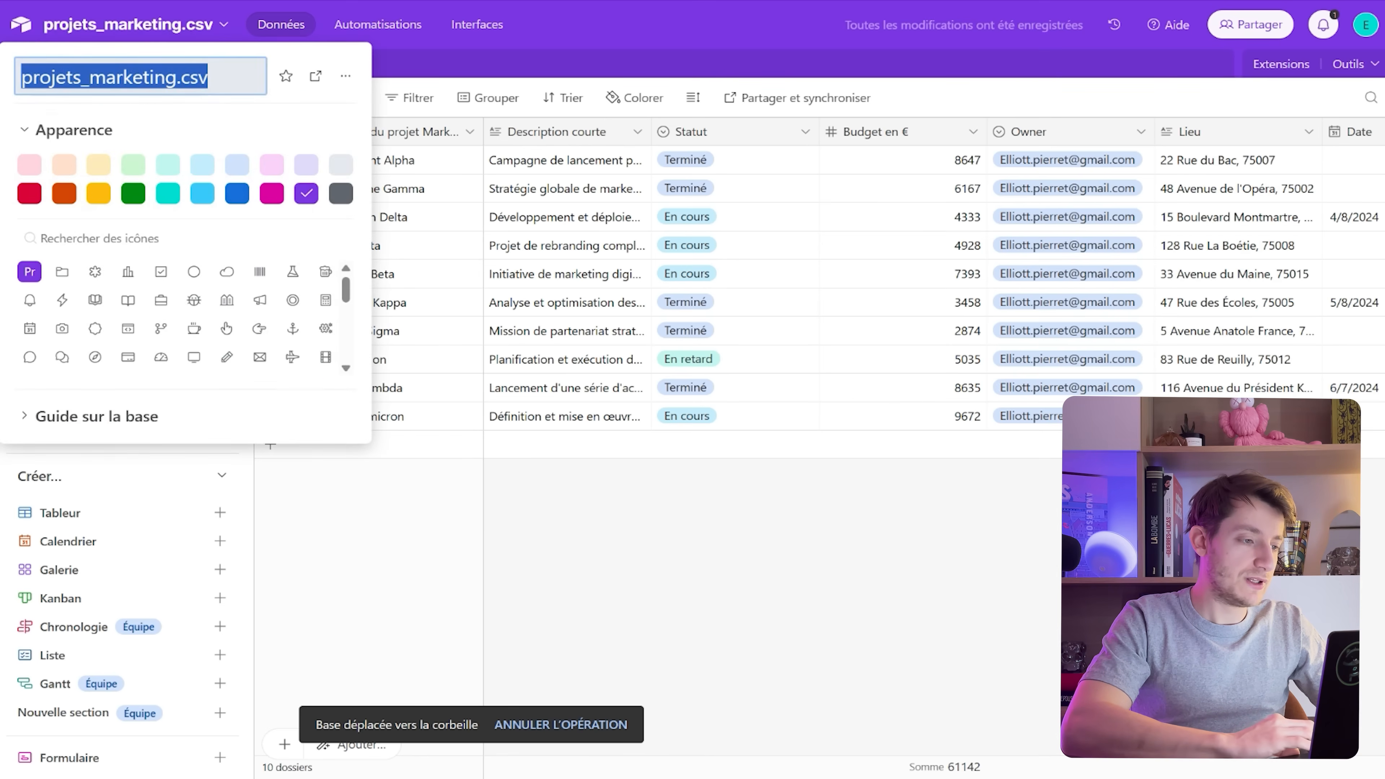
text(P)
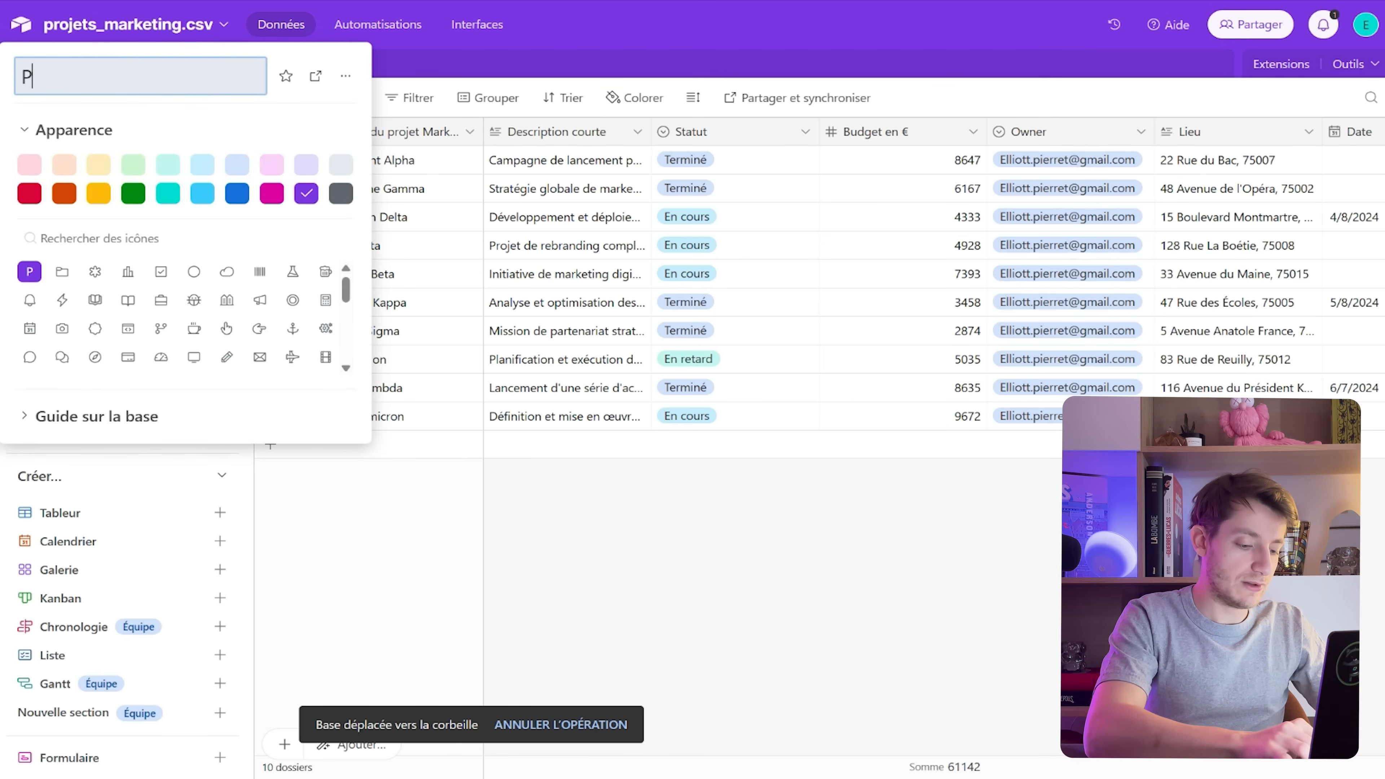
text(rojets Marketi)
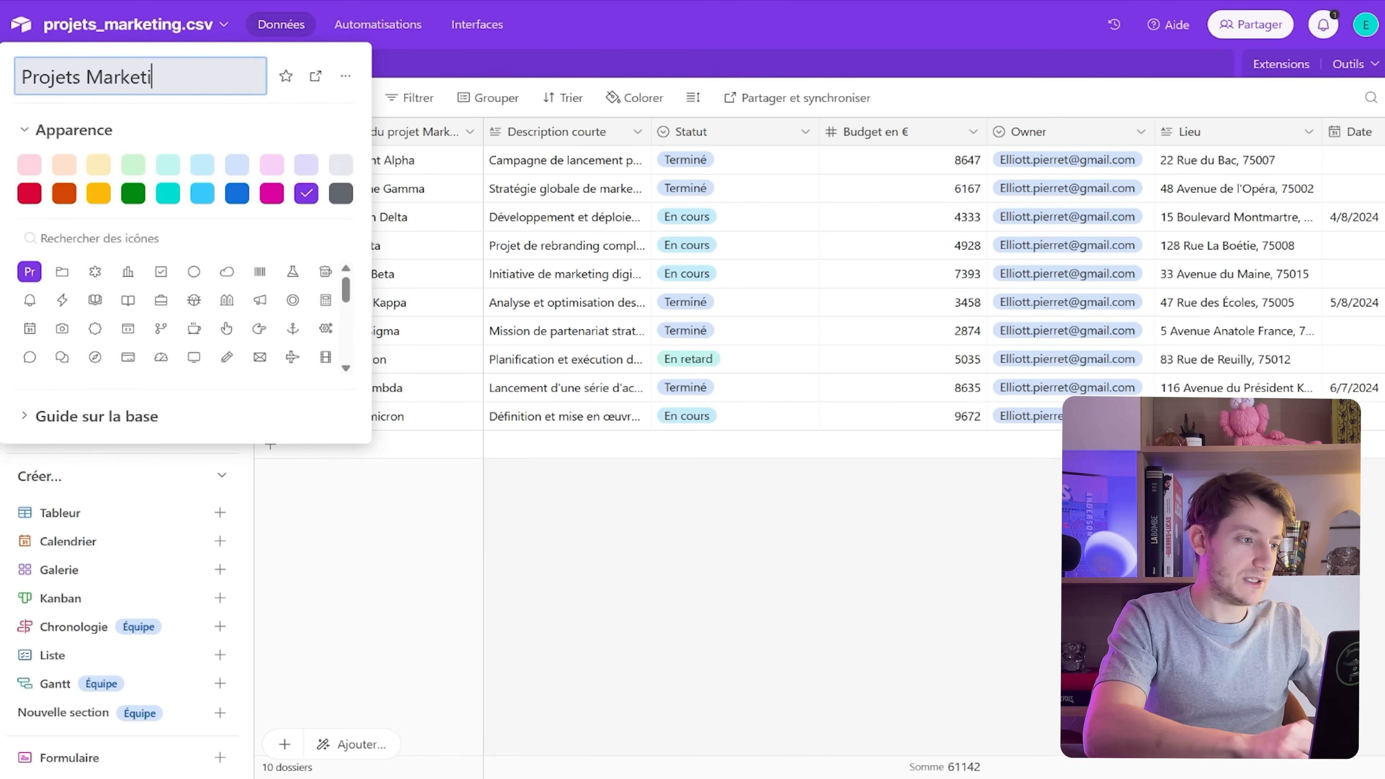
text(ng)
key(Return)
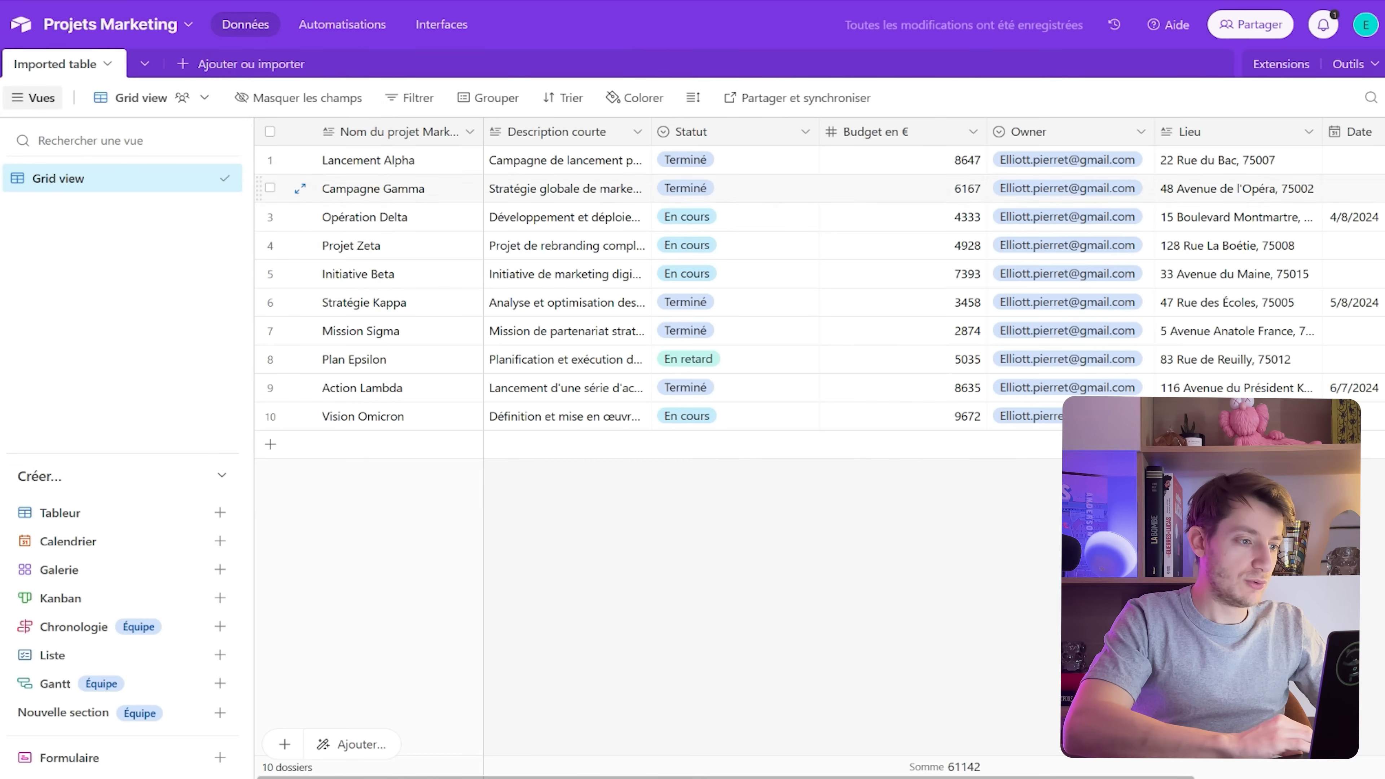
Change the Budget en € field to the Devise type, replace the $ symbol with €, and save
scroll(819, 284, right, 3)
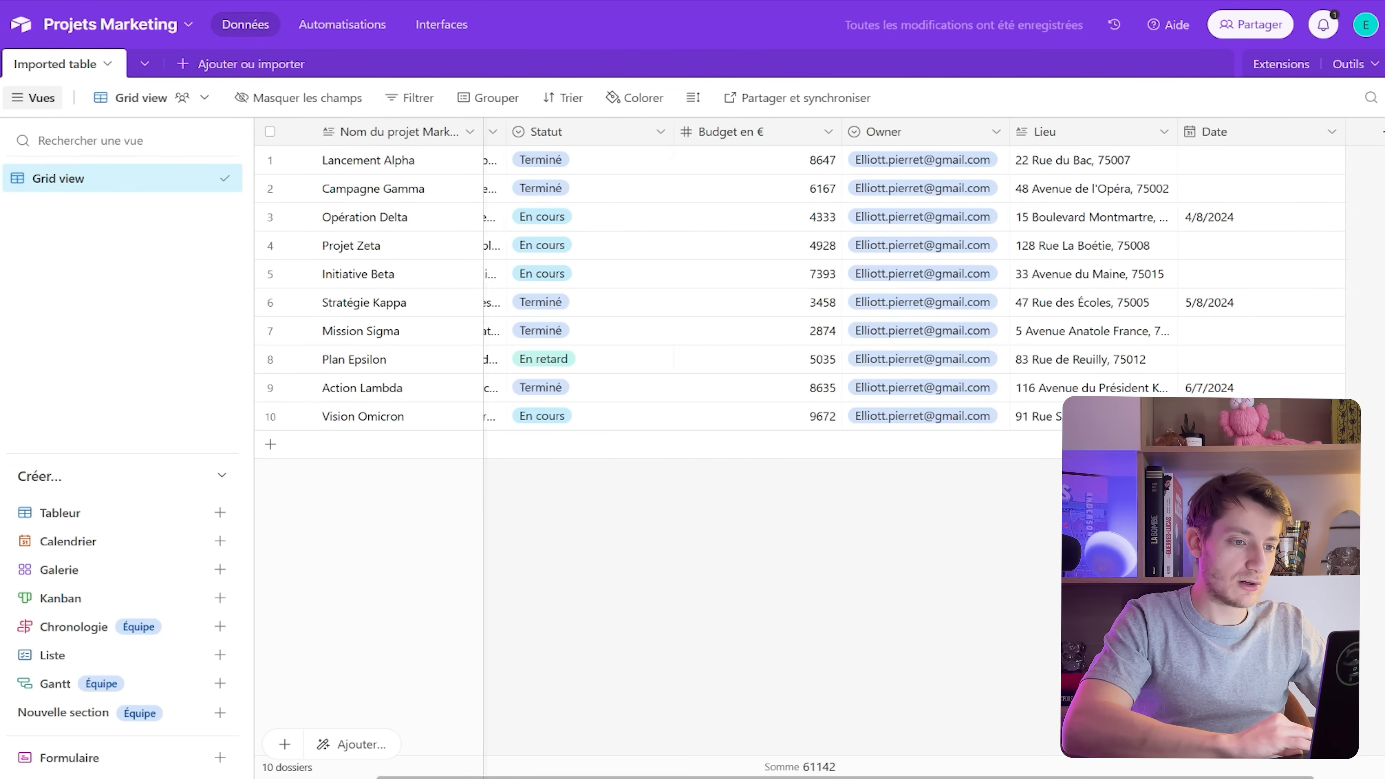
right_click(689, 132)
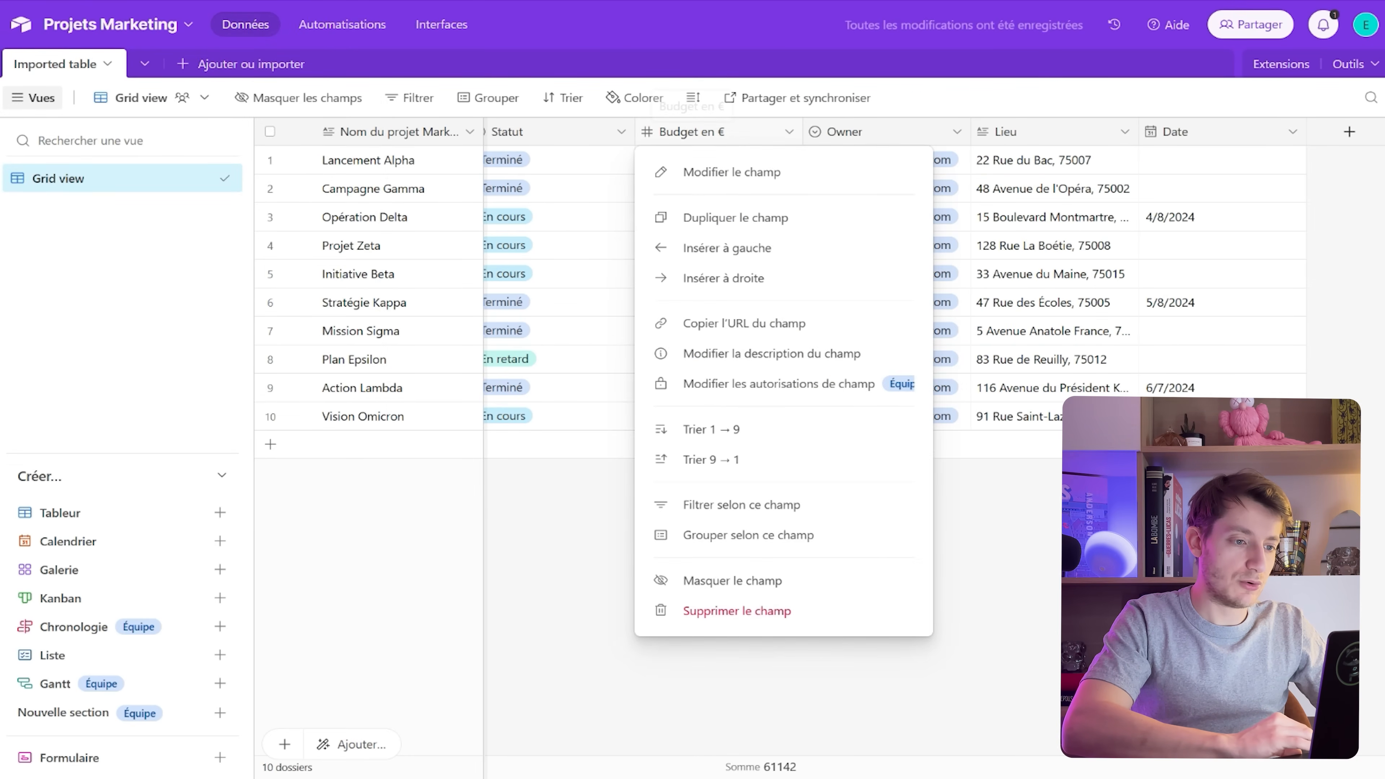
click(731, 172)
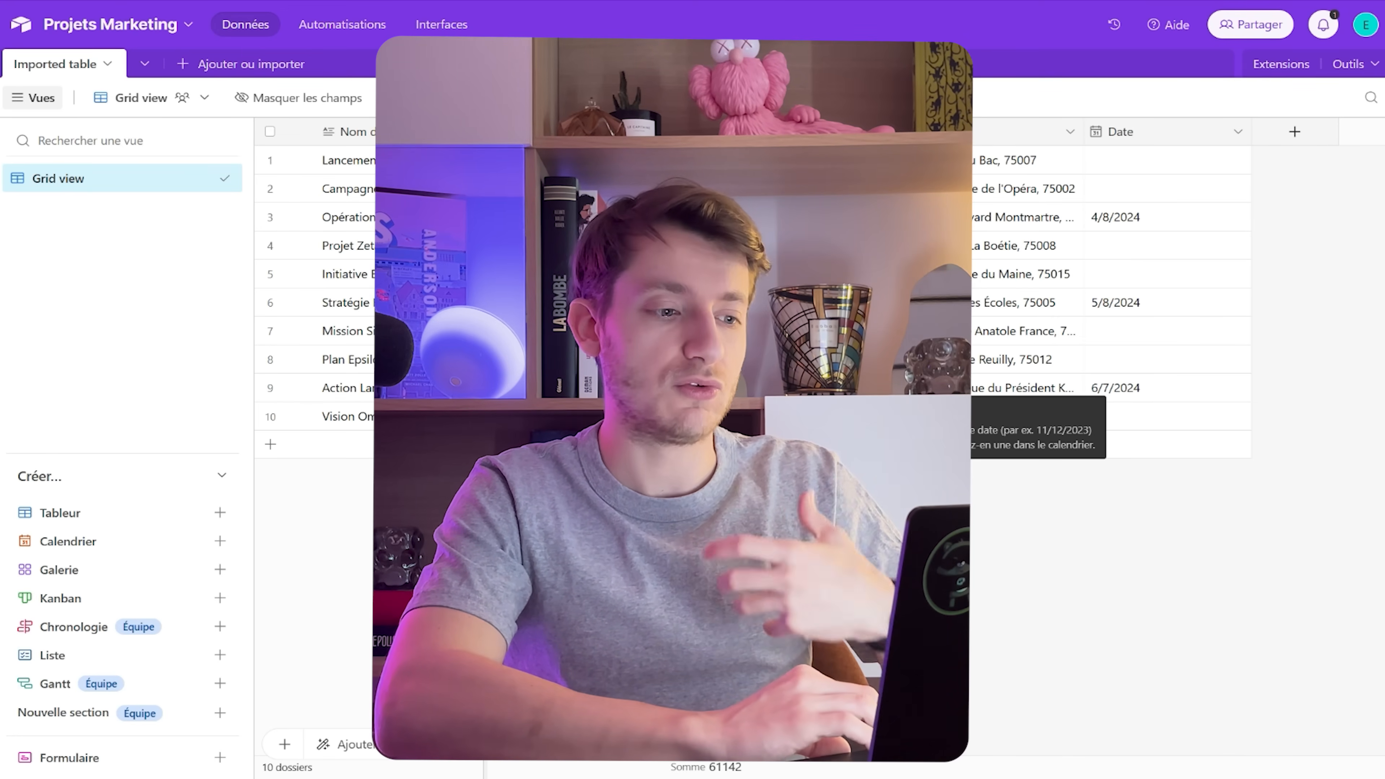
scroll(734, 412, down, 3)
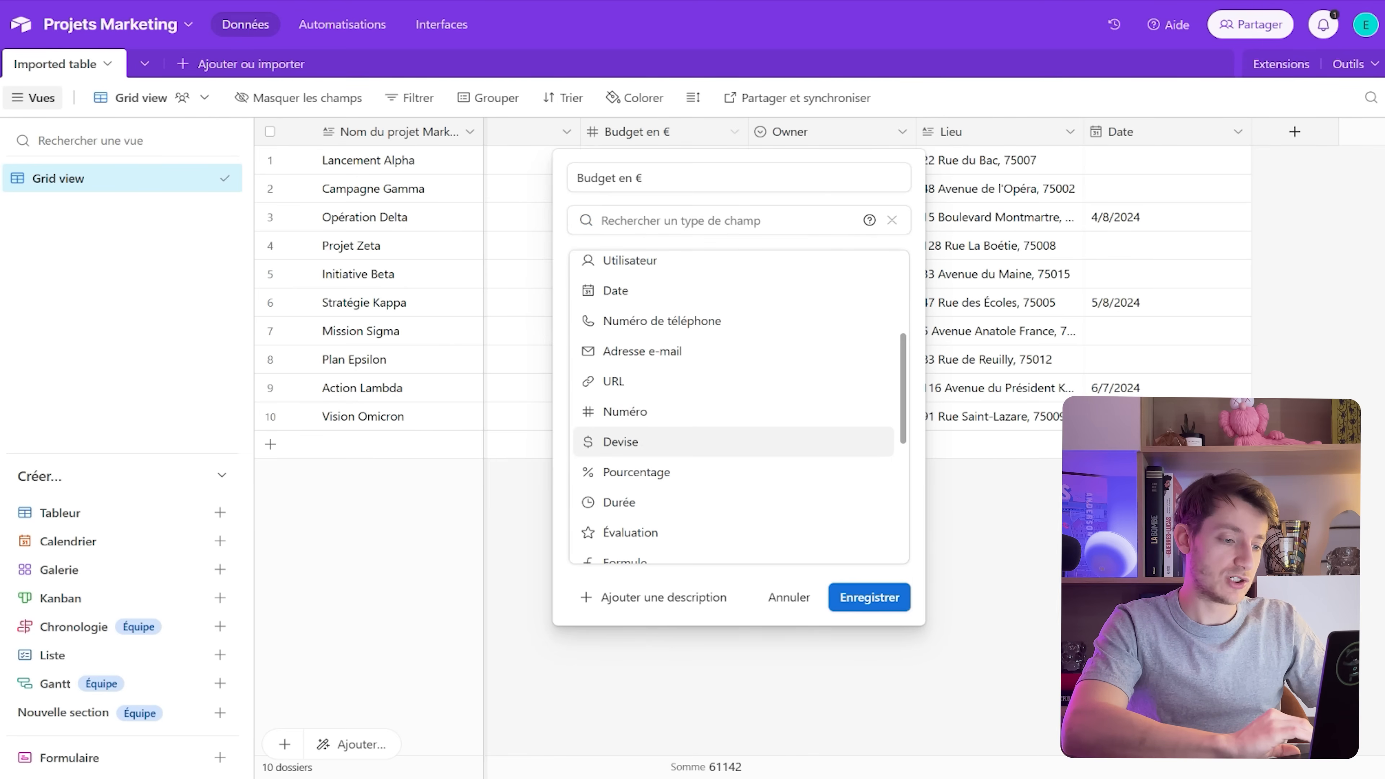
click(621, 442)
click(621, 438)
key(BackSpace)
text(€)
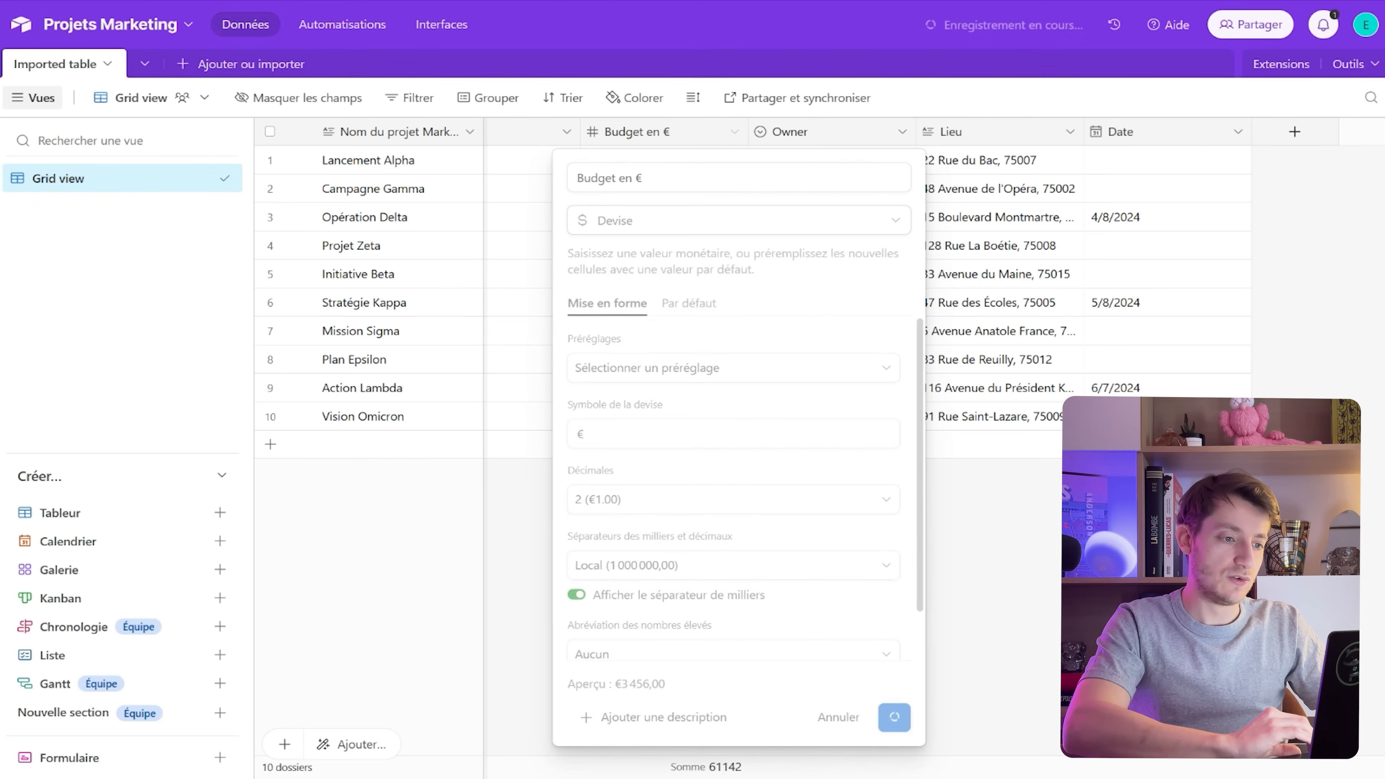
click(870, 718)
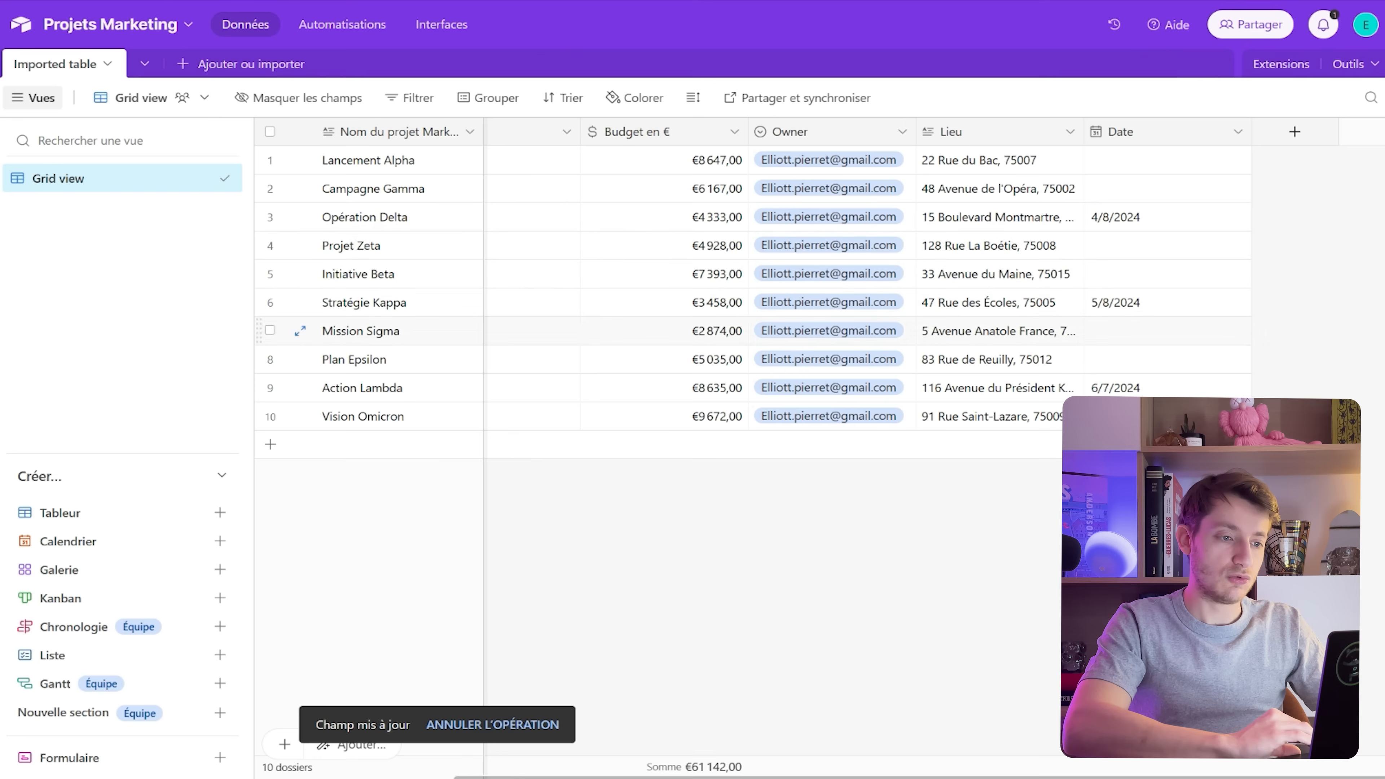
click(1167, 160)
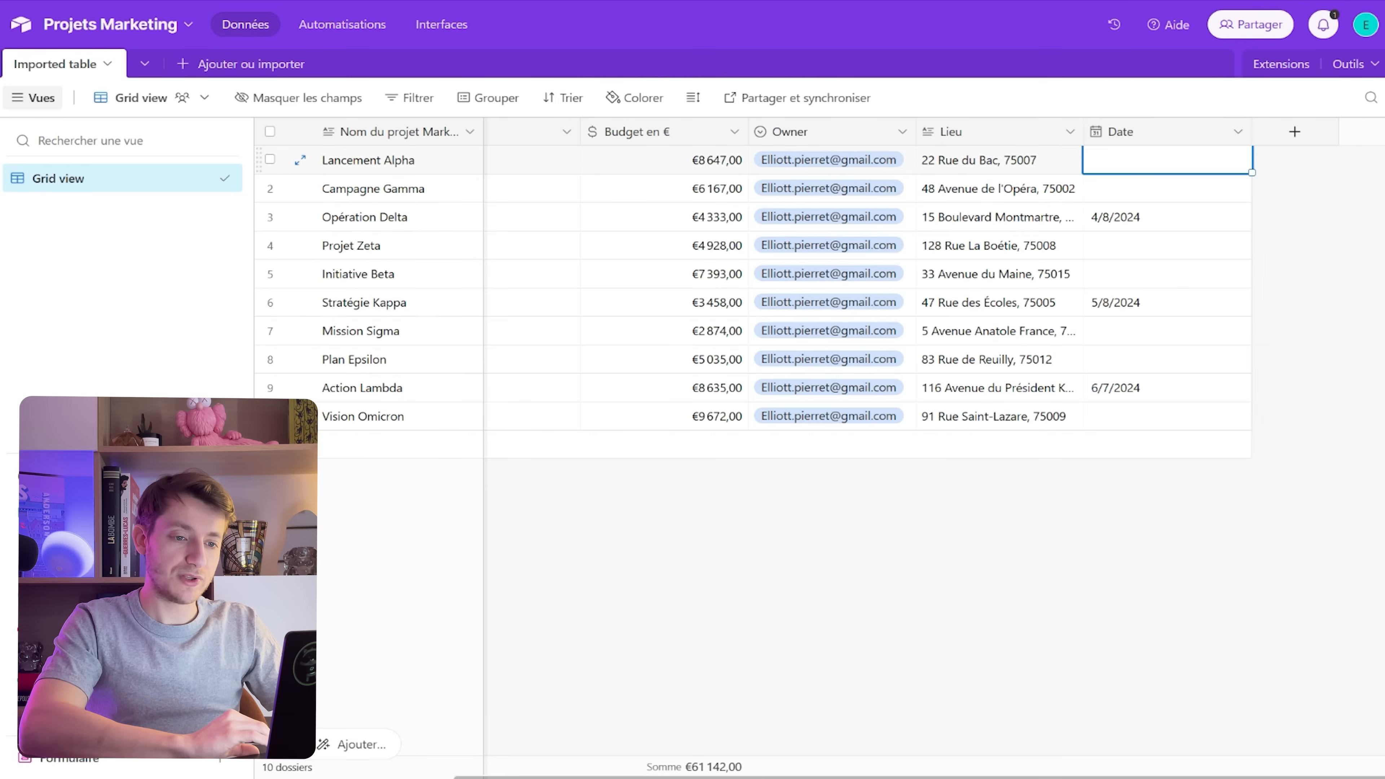
double_click(1167, 160)
click(1200, 315)
double_click(1156, 189)
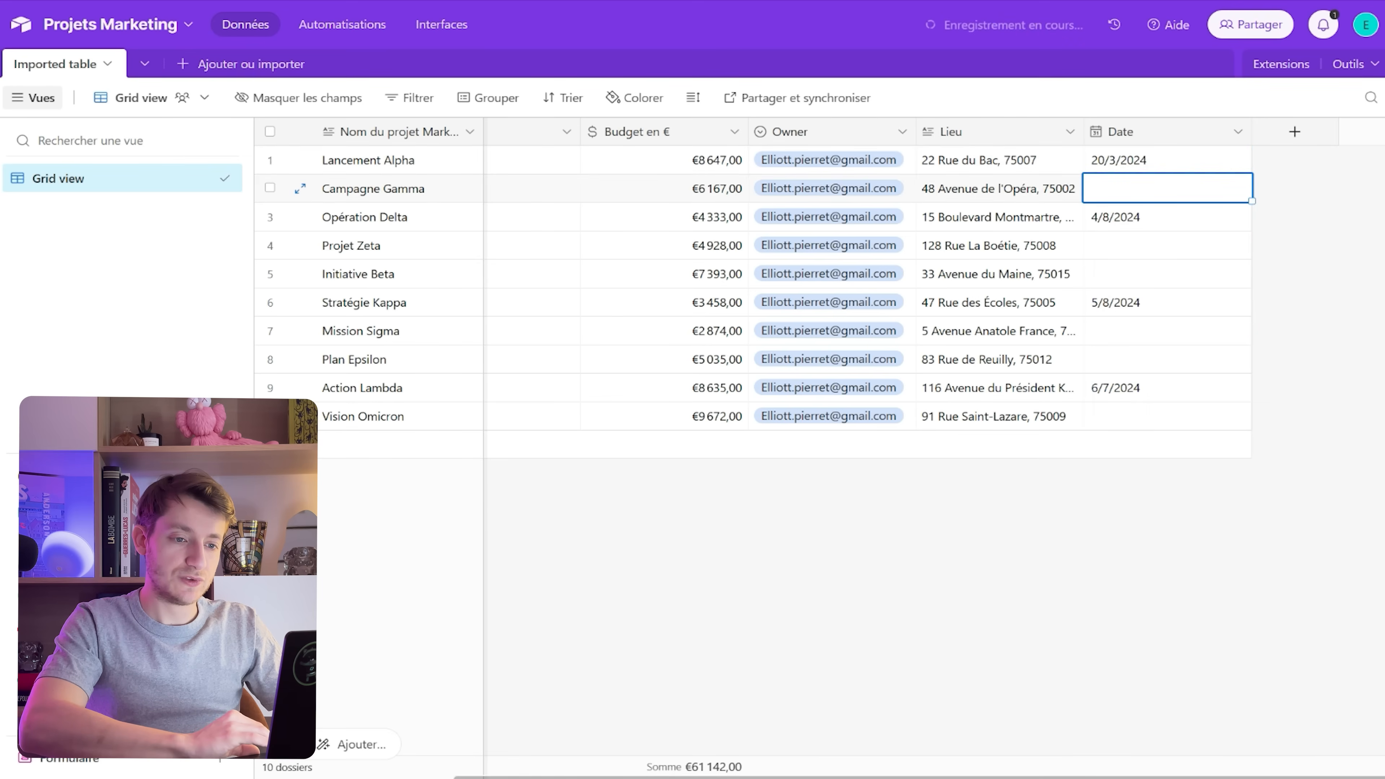
click(1113, 343)
double_click(1167, 246)
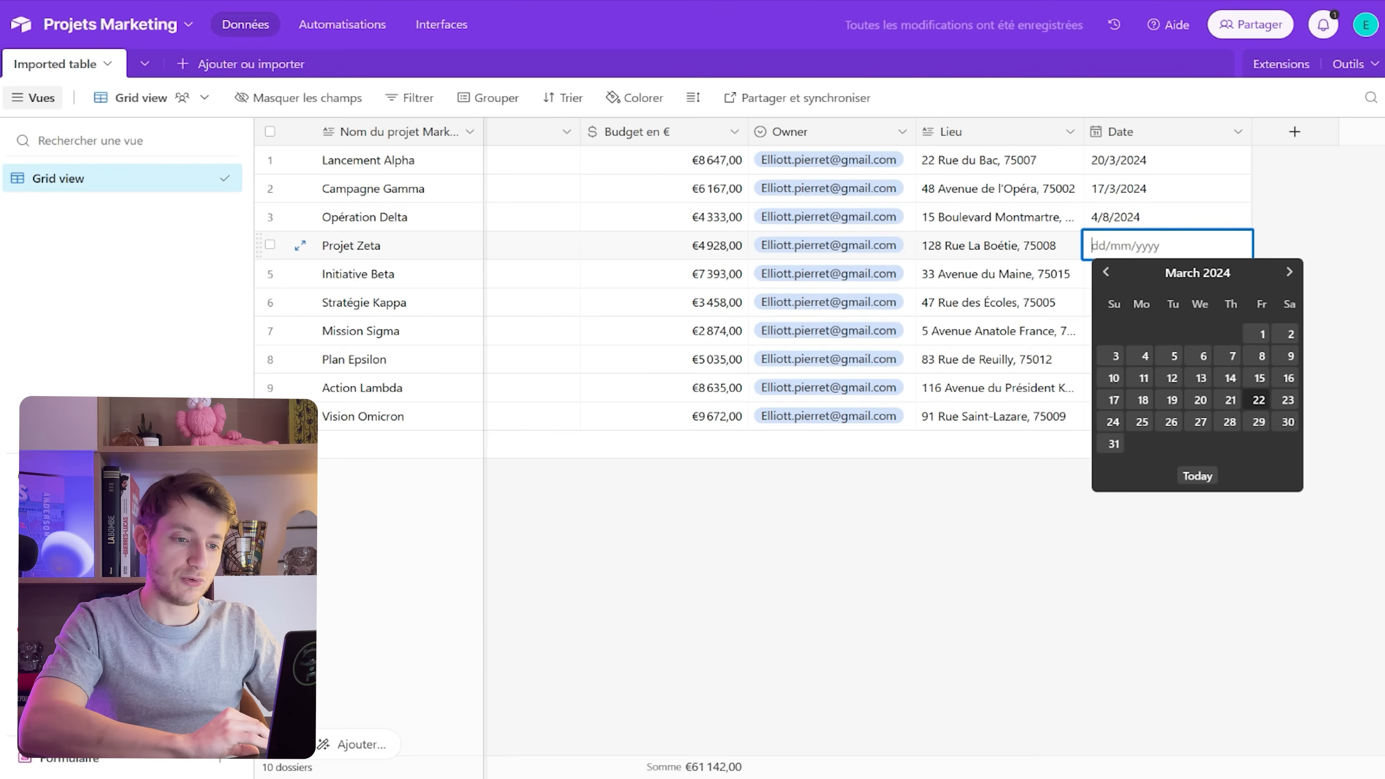
click(1291, 356)
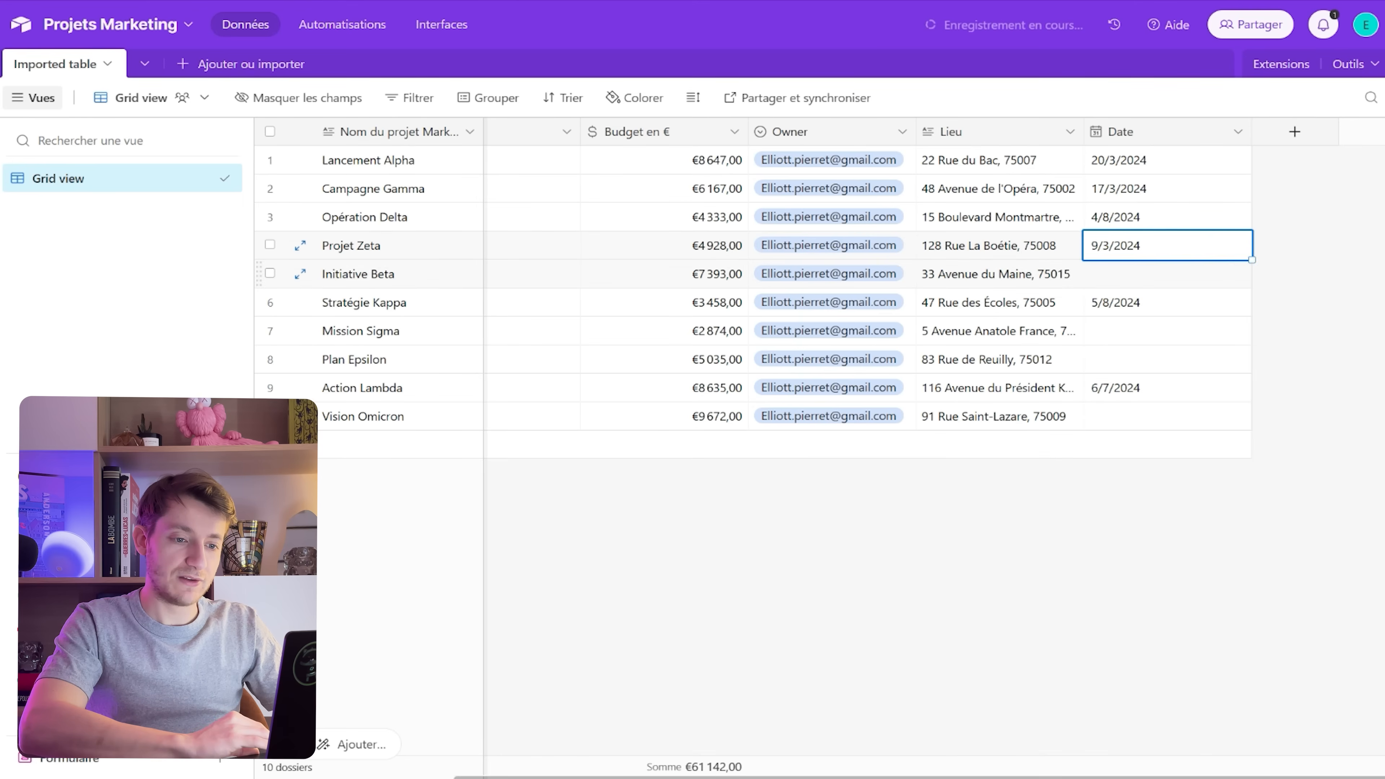
double_click(1167, 274)
click(1204, 384)
double_click(1167, 331)
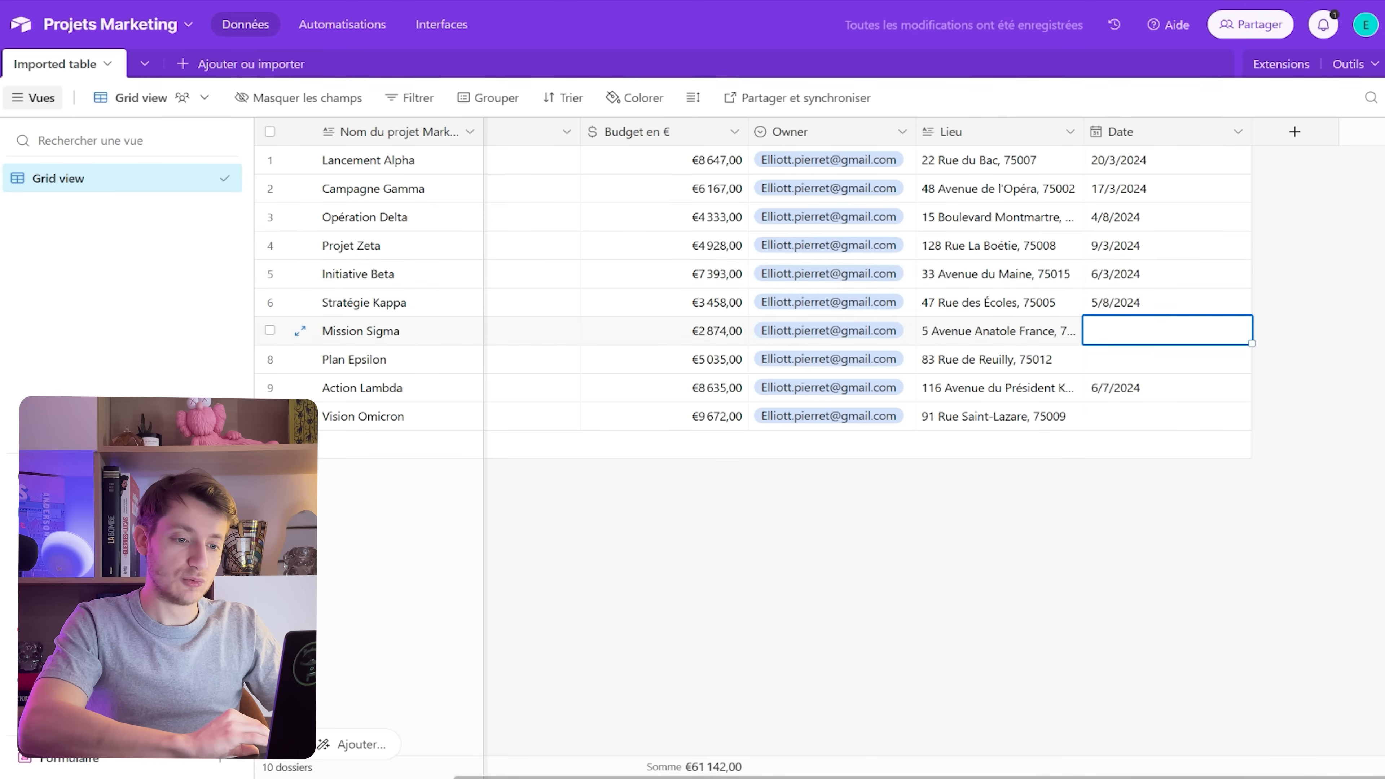
click(1229, 507)
double_click(1167, 359)
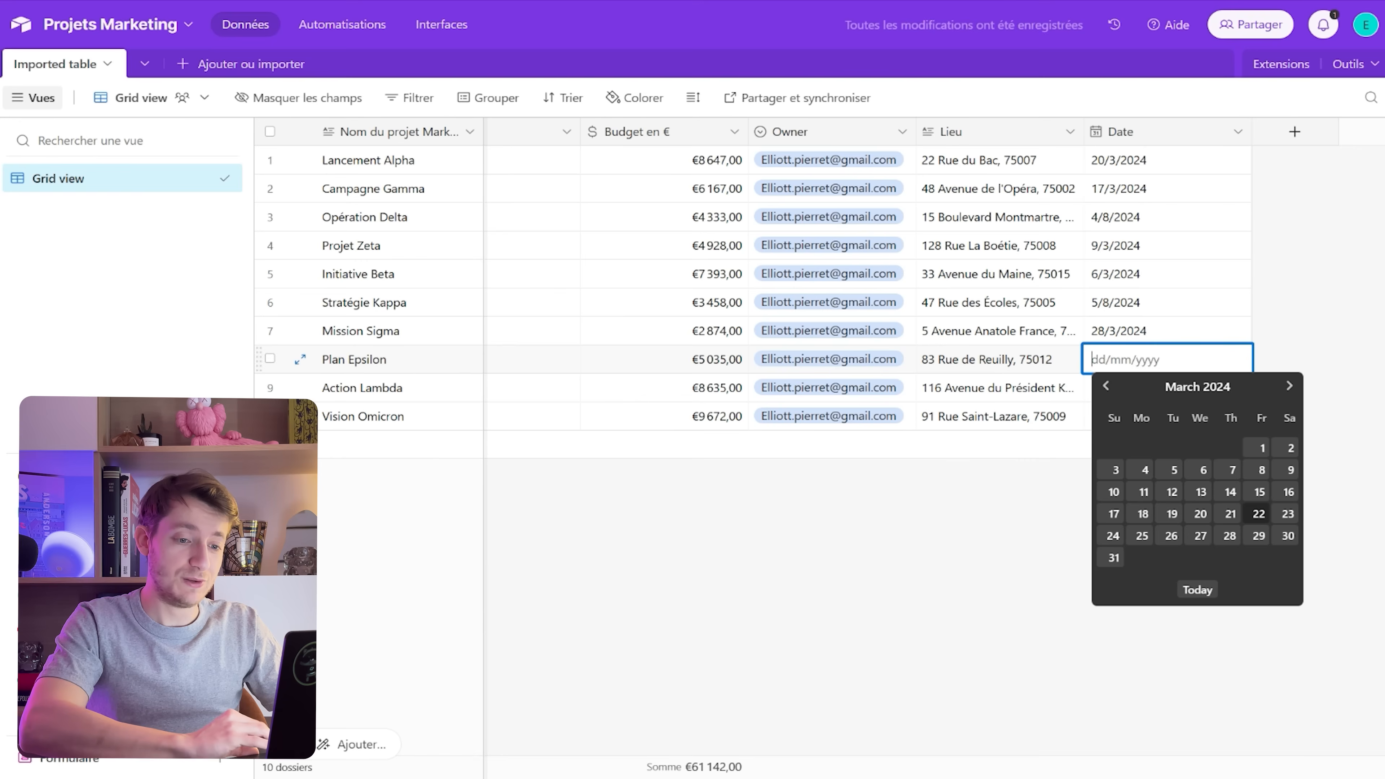
click(1173, 470)
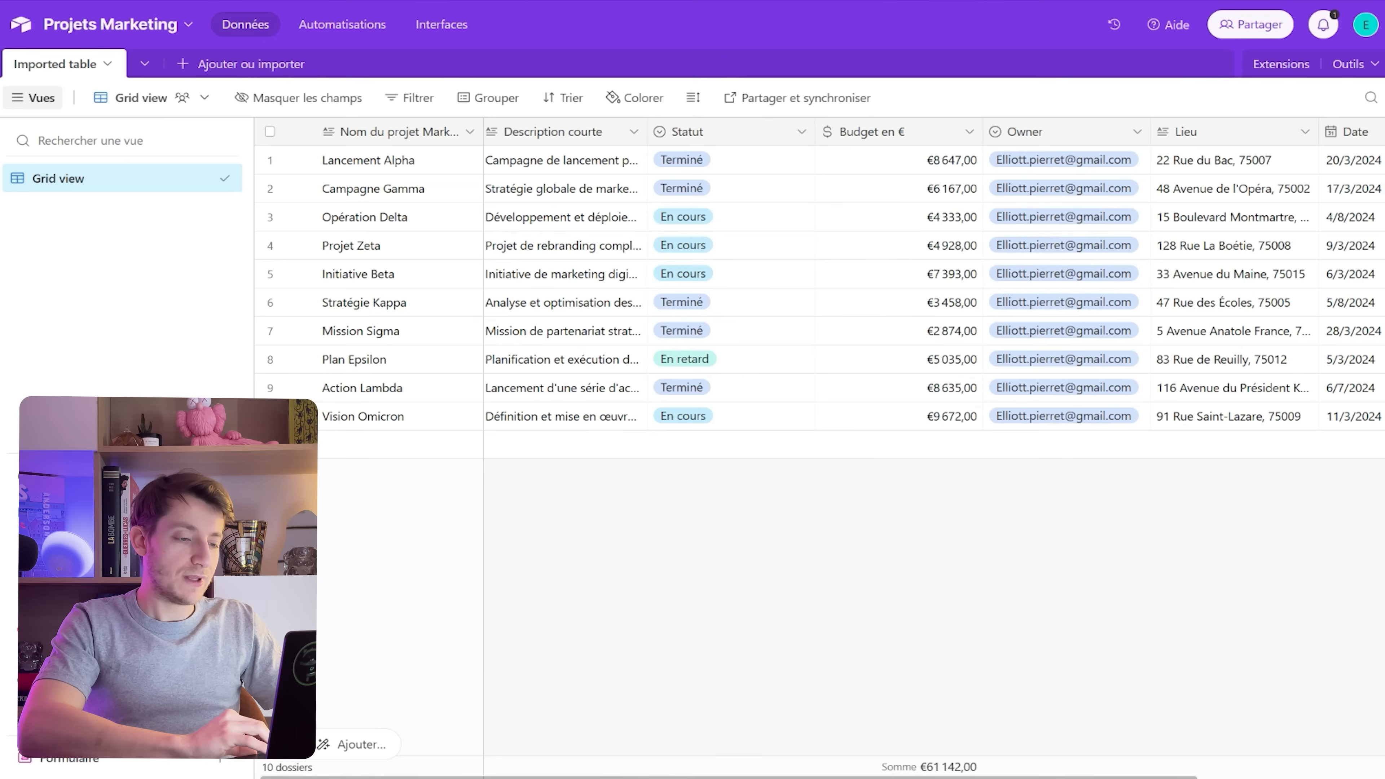
scroll(928, 436, right, 5)
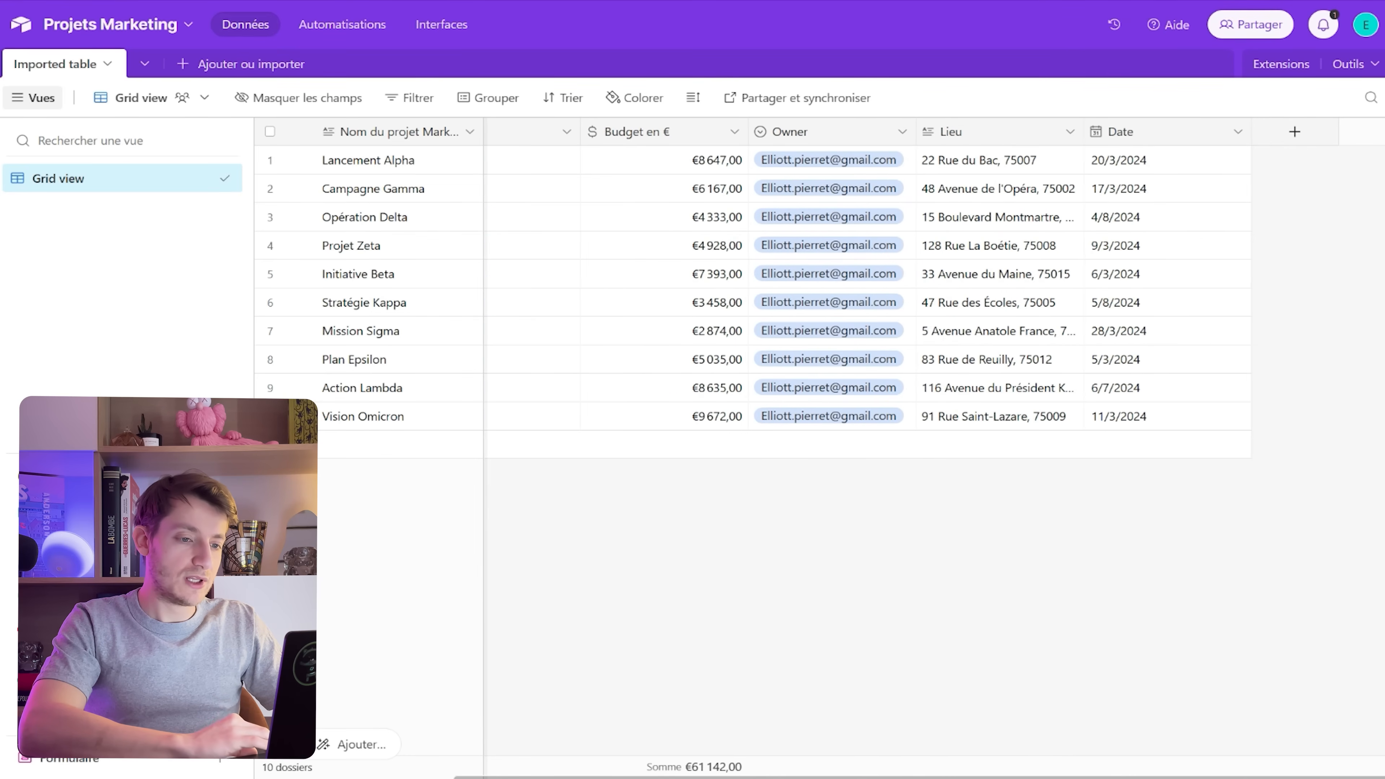
Add a Pièce jointe (attachment) field named Image to the table
click(1295, 132)
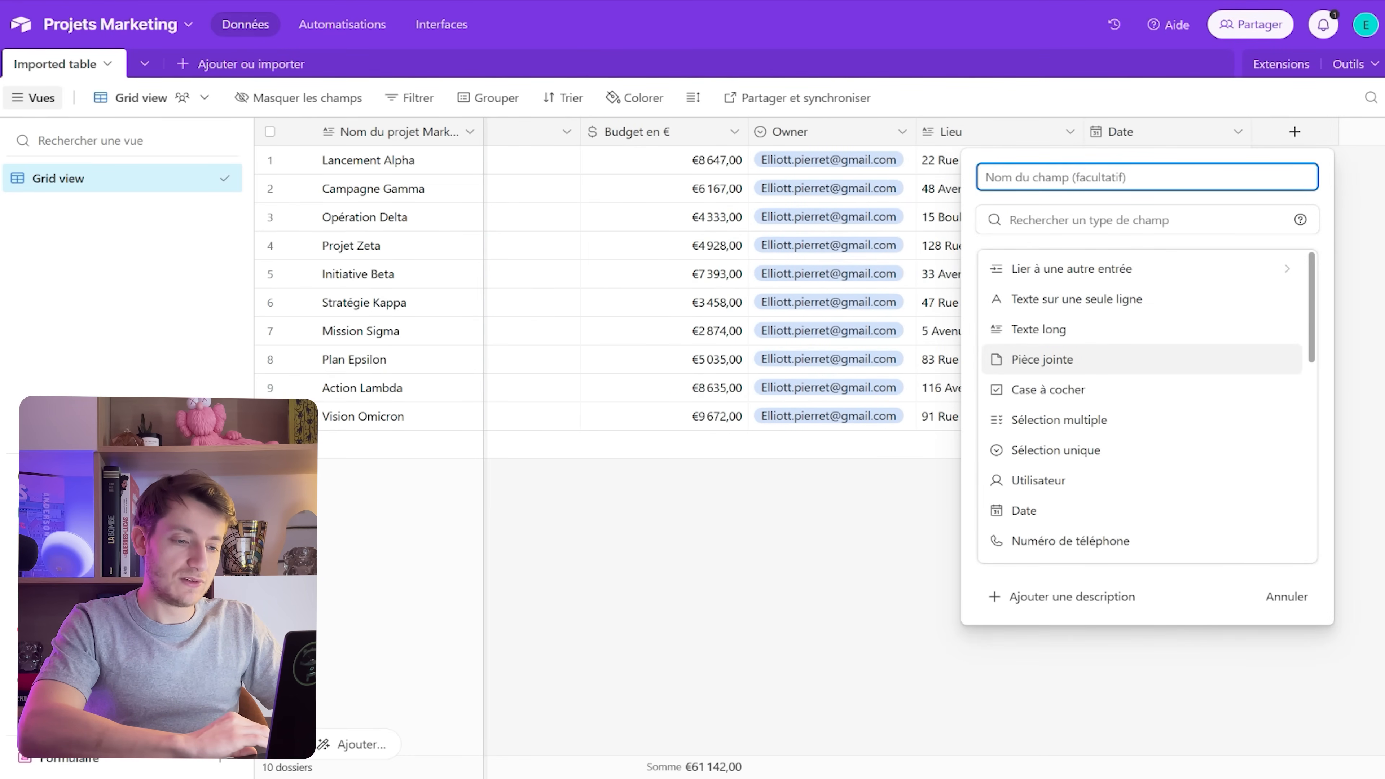
click(1043, 359)
text(Image)
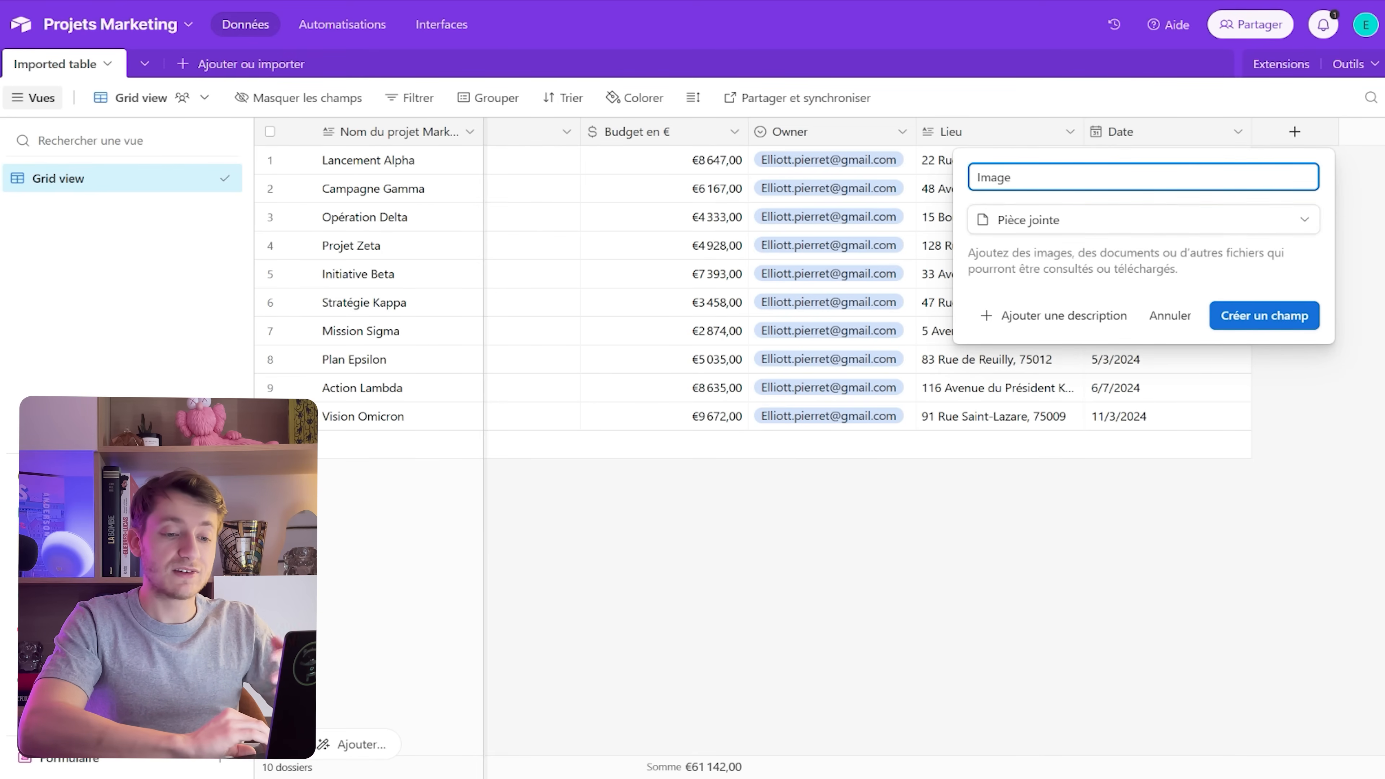
key(Return)
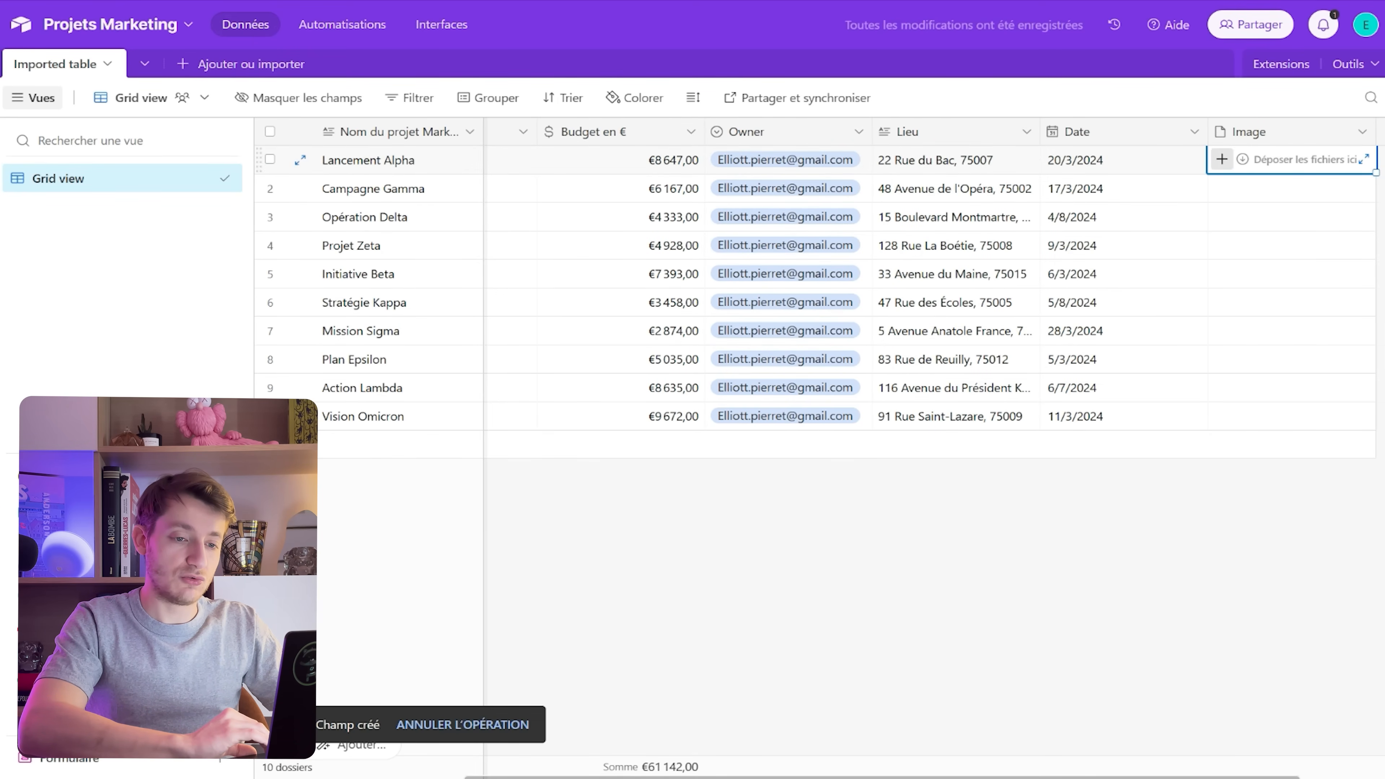
Attach a picture to the Image cell of each of the ten project rows
click(1221, 159)
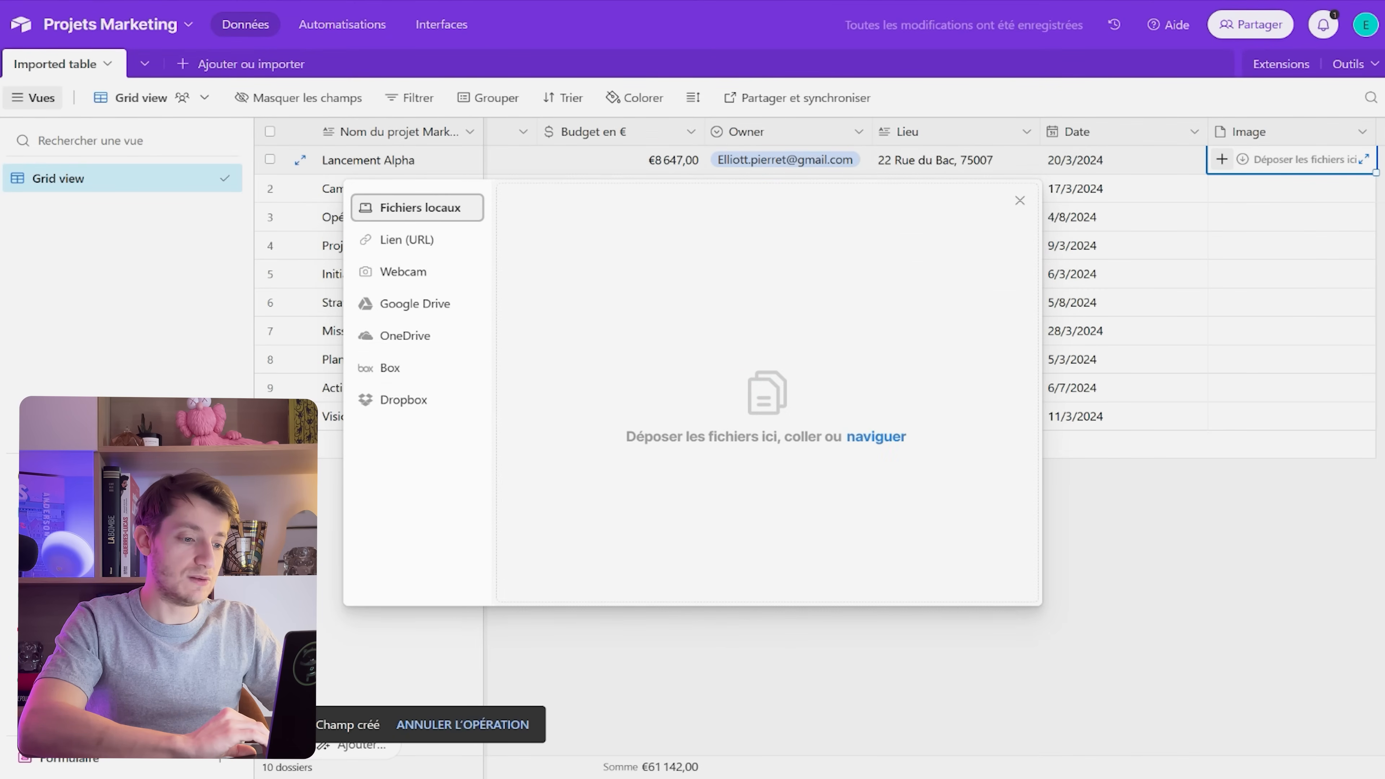
key(Escape)
scroll(933, 289, left, 5)
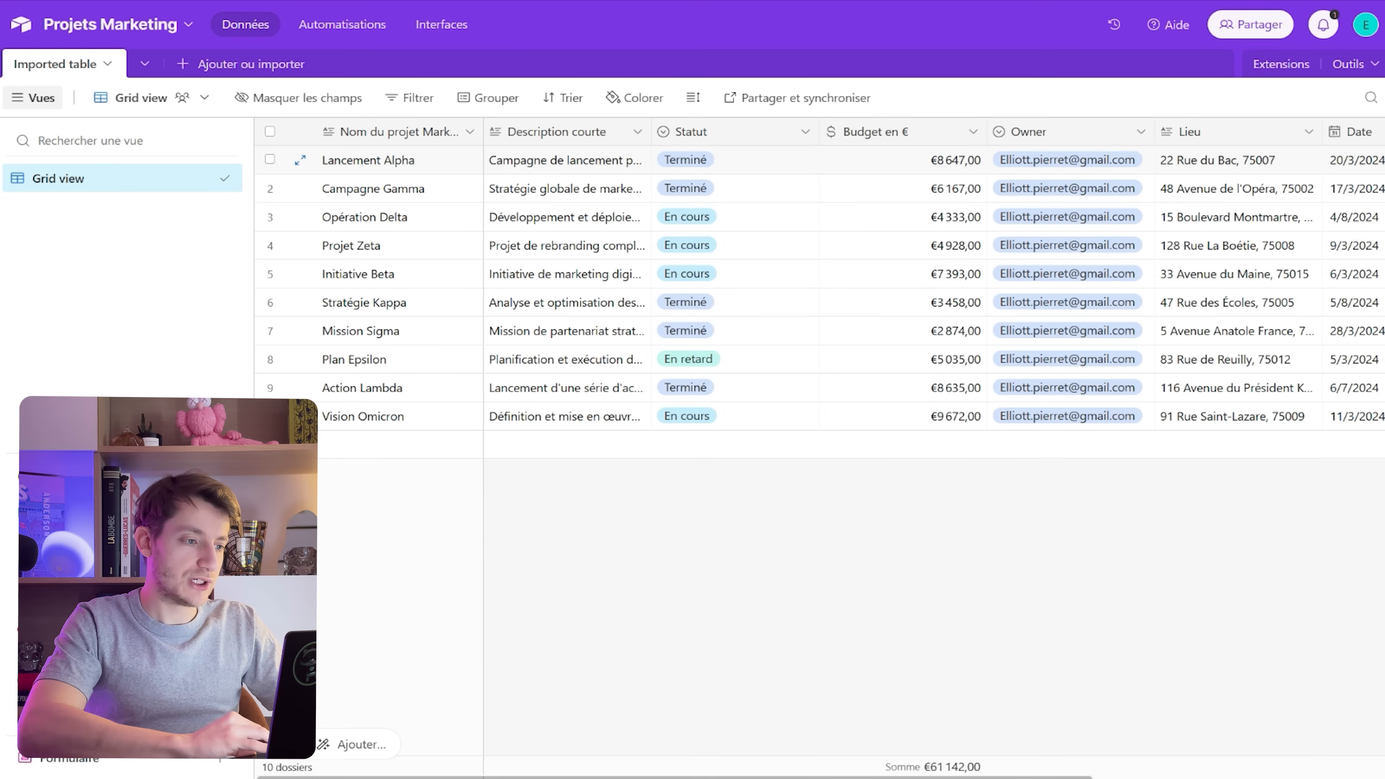
scroll(934, 288, right, 5)
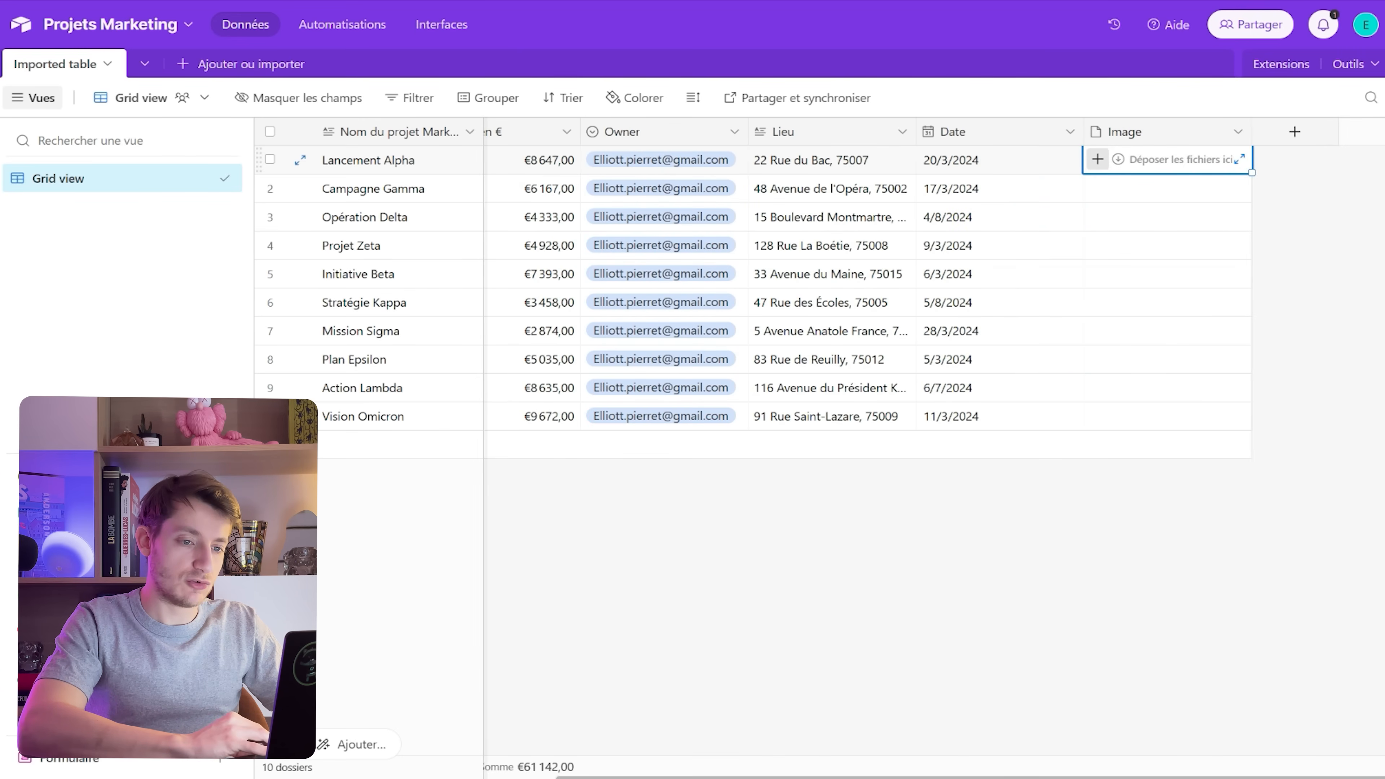
click(1098, 159)
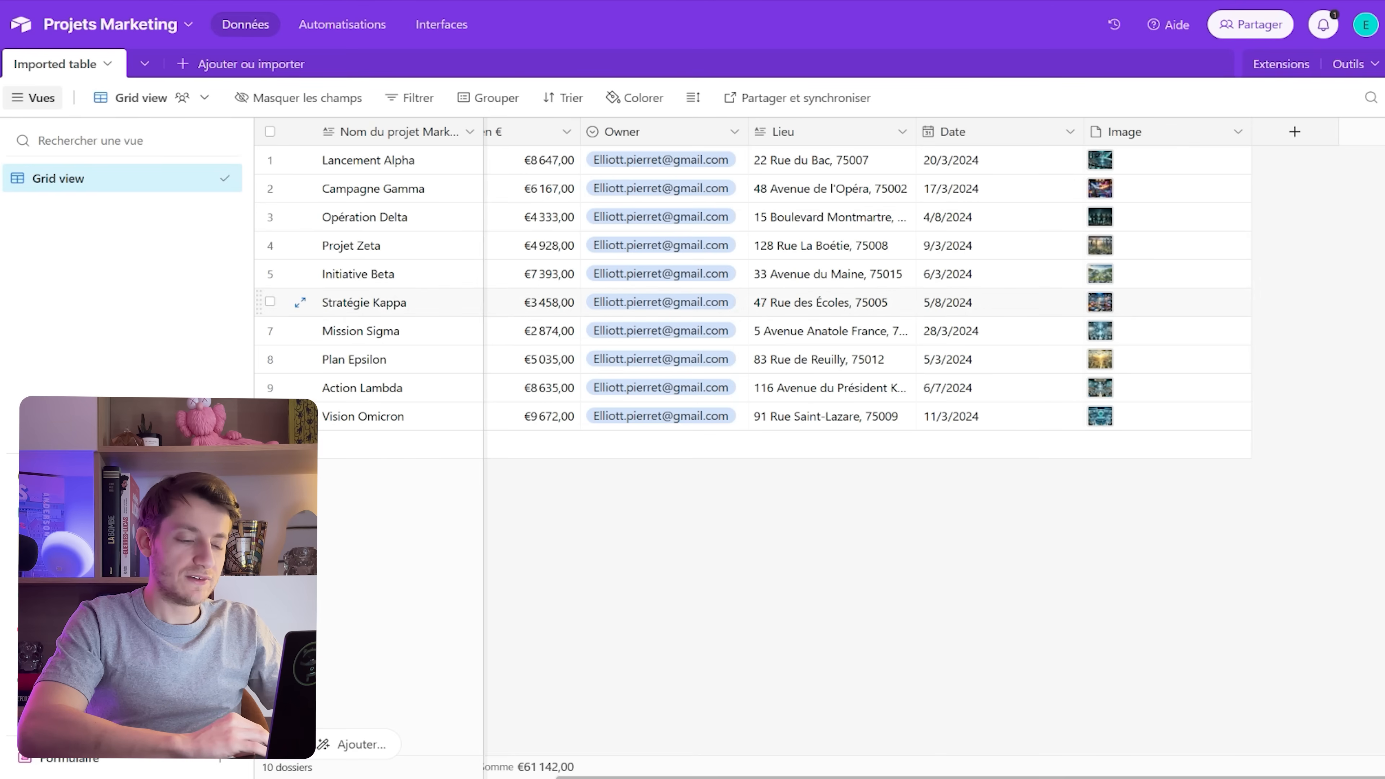
scroll(934, 288, left, 1)
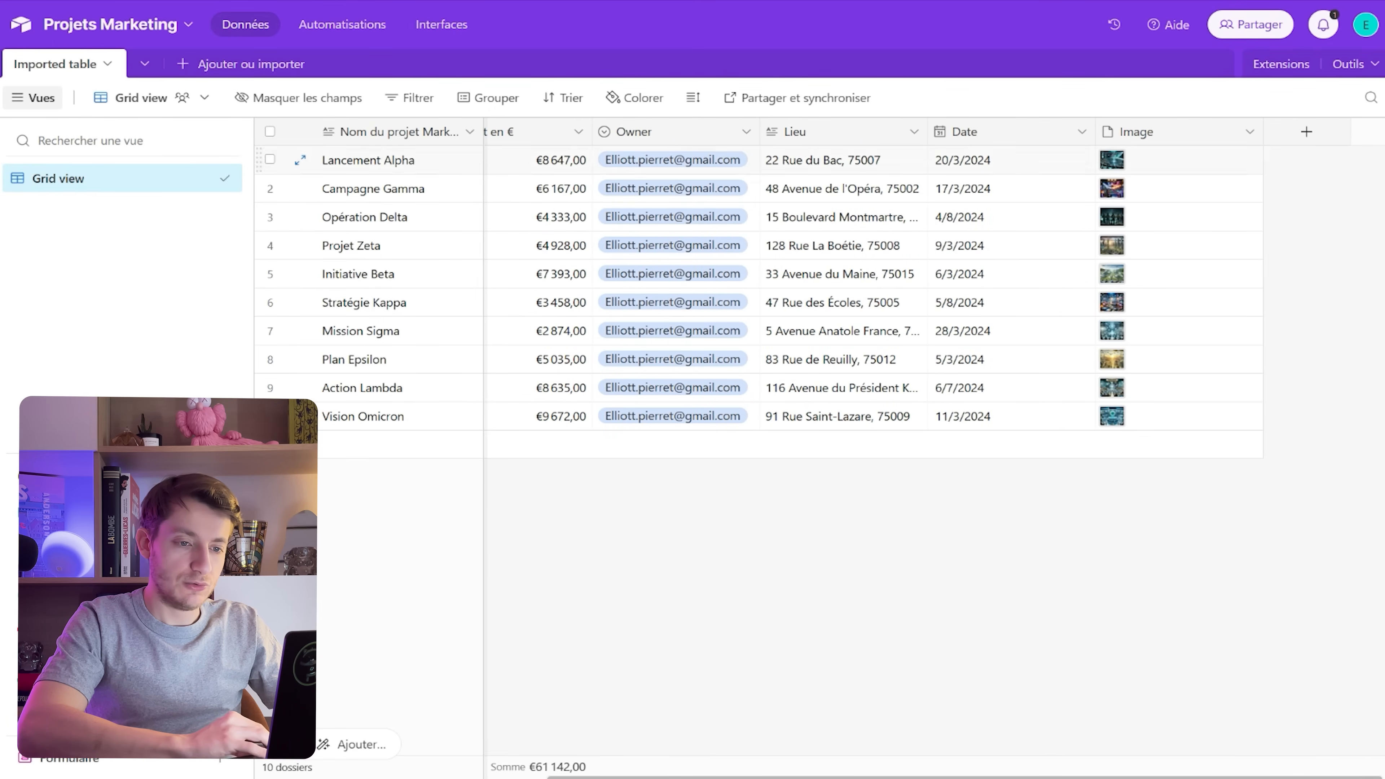
scroll(934, 288, left, 5)
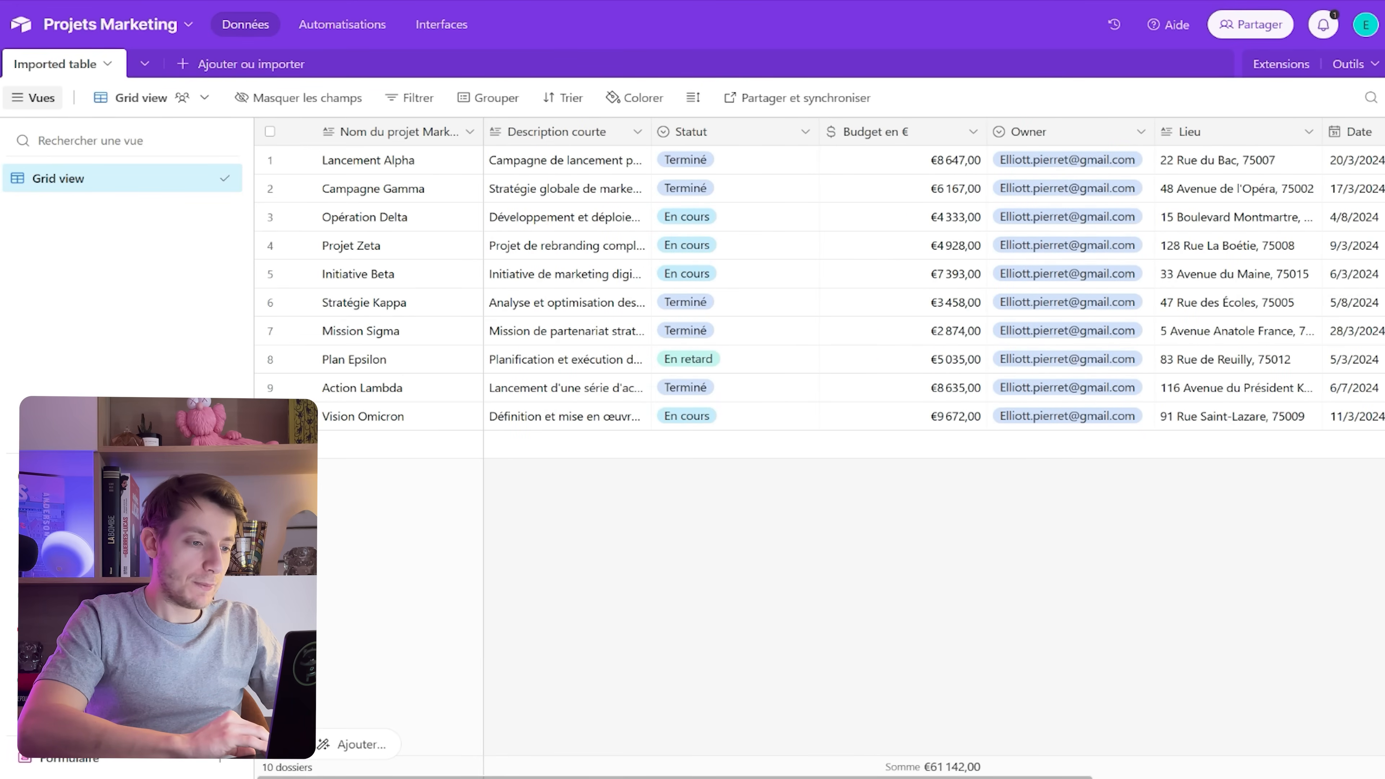
scroll(934, 288, right, 4)
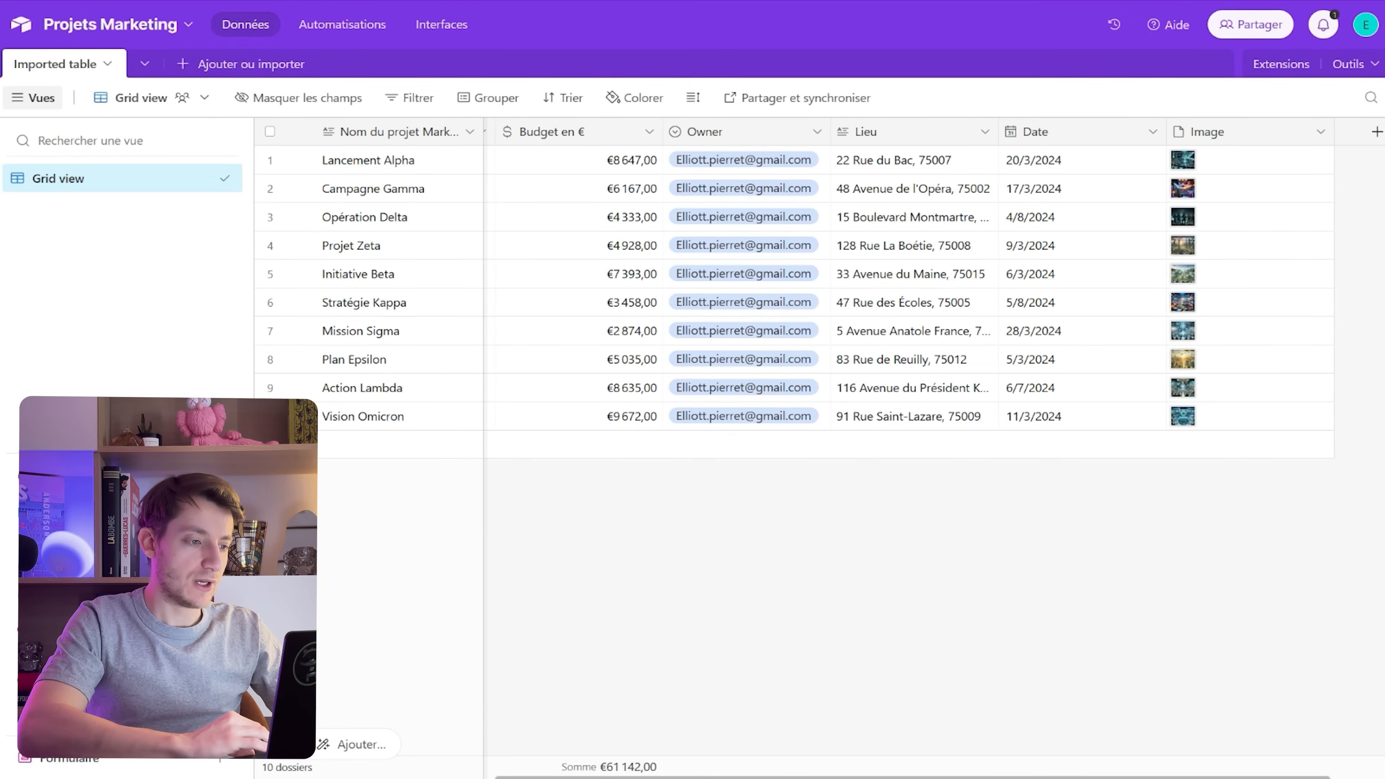
Add a blank eleventh record, clicking into its budget and Owner cells without filling them
click(586, 445)
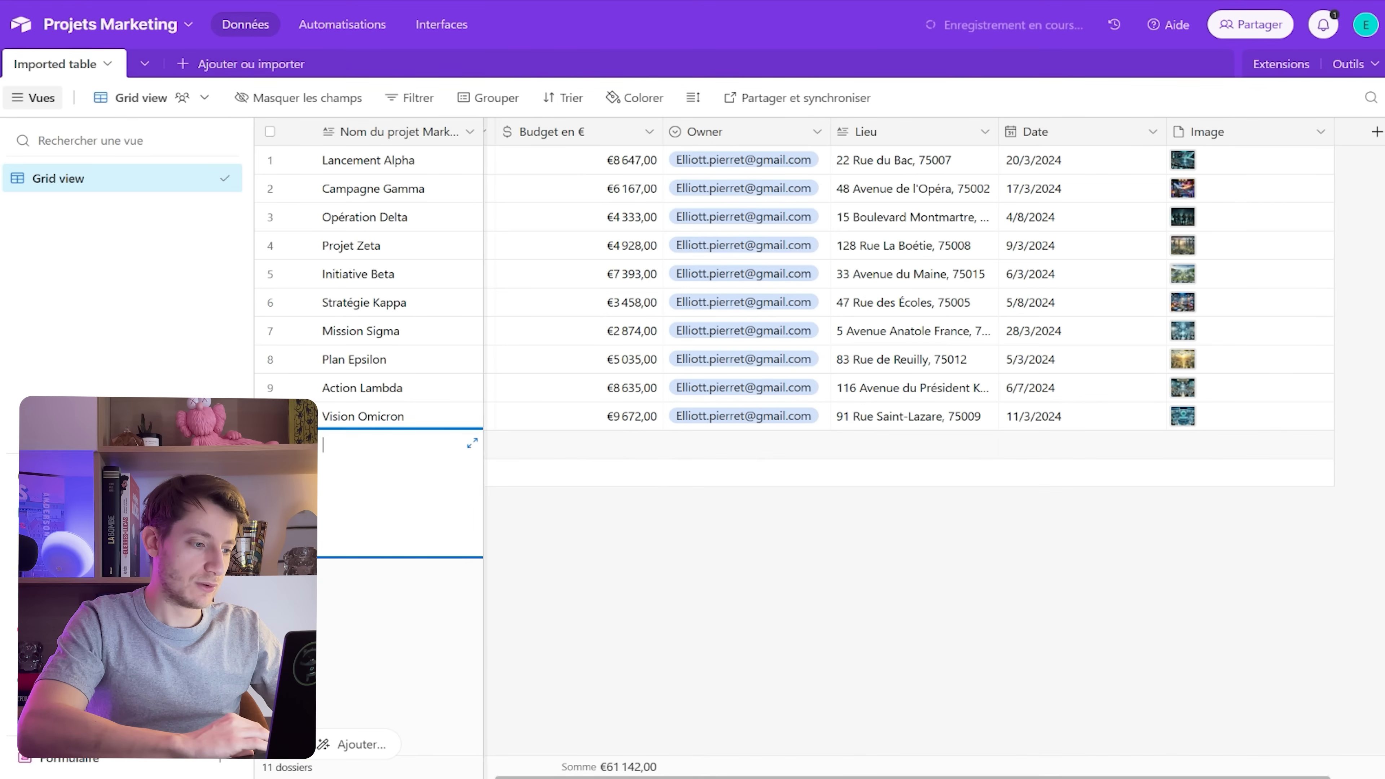
double_click(586, 444)
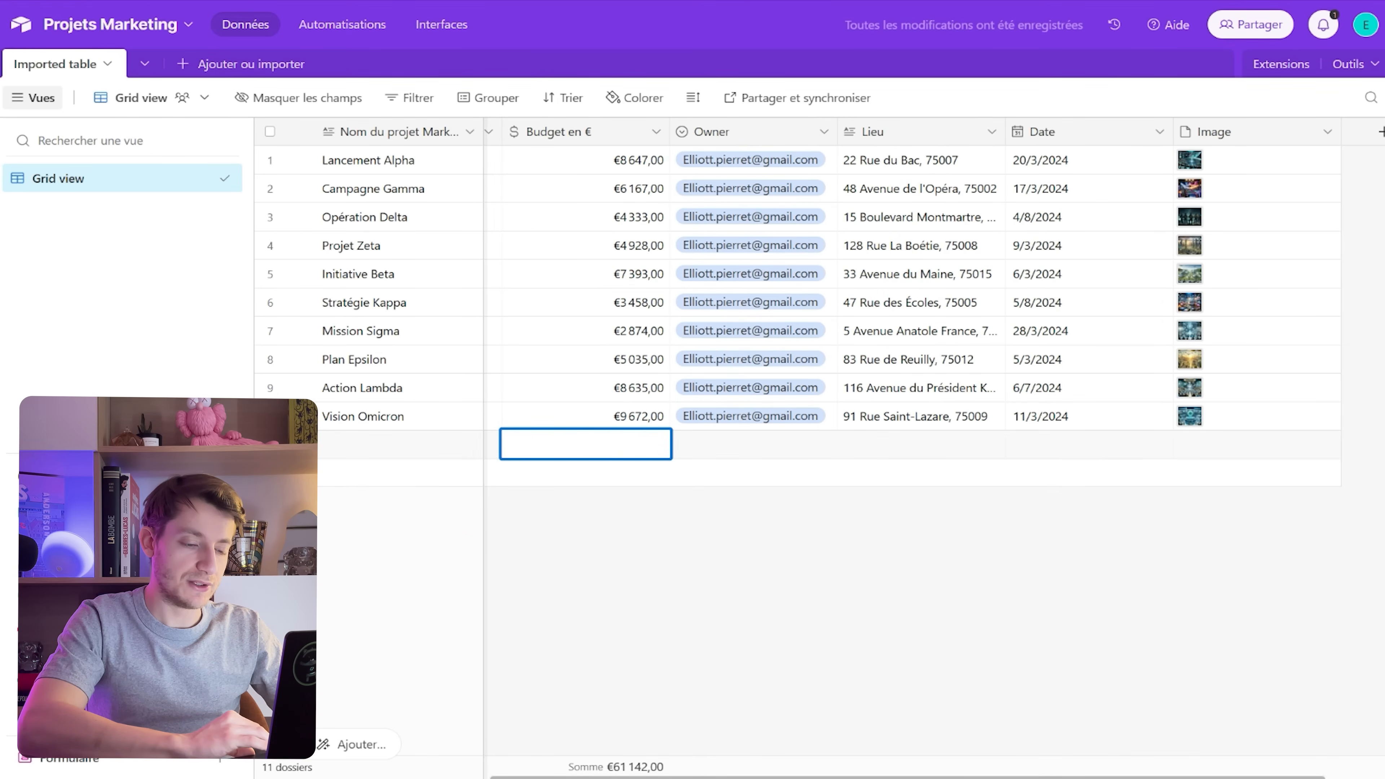
click(752, 444)
click(753, 444)
click(758, 595)
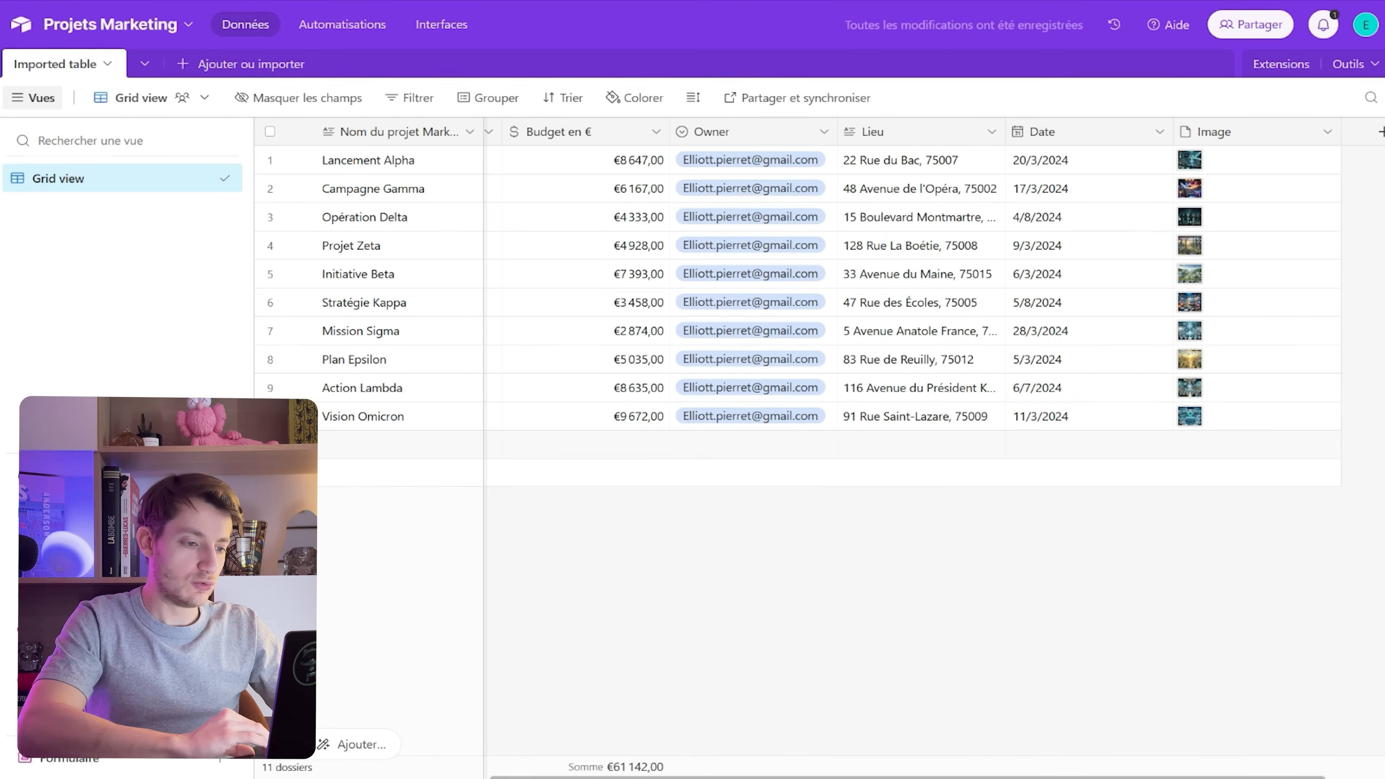
scroll(300, 331, left, 5)
scroll(300, 330, right, 5)
scroll(300, 331, left, 5)
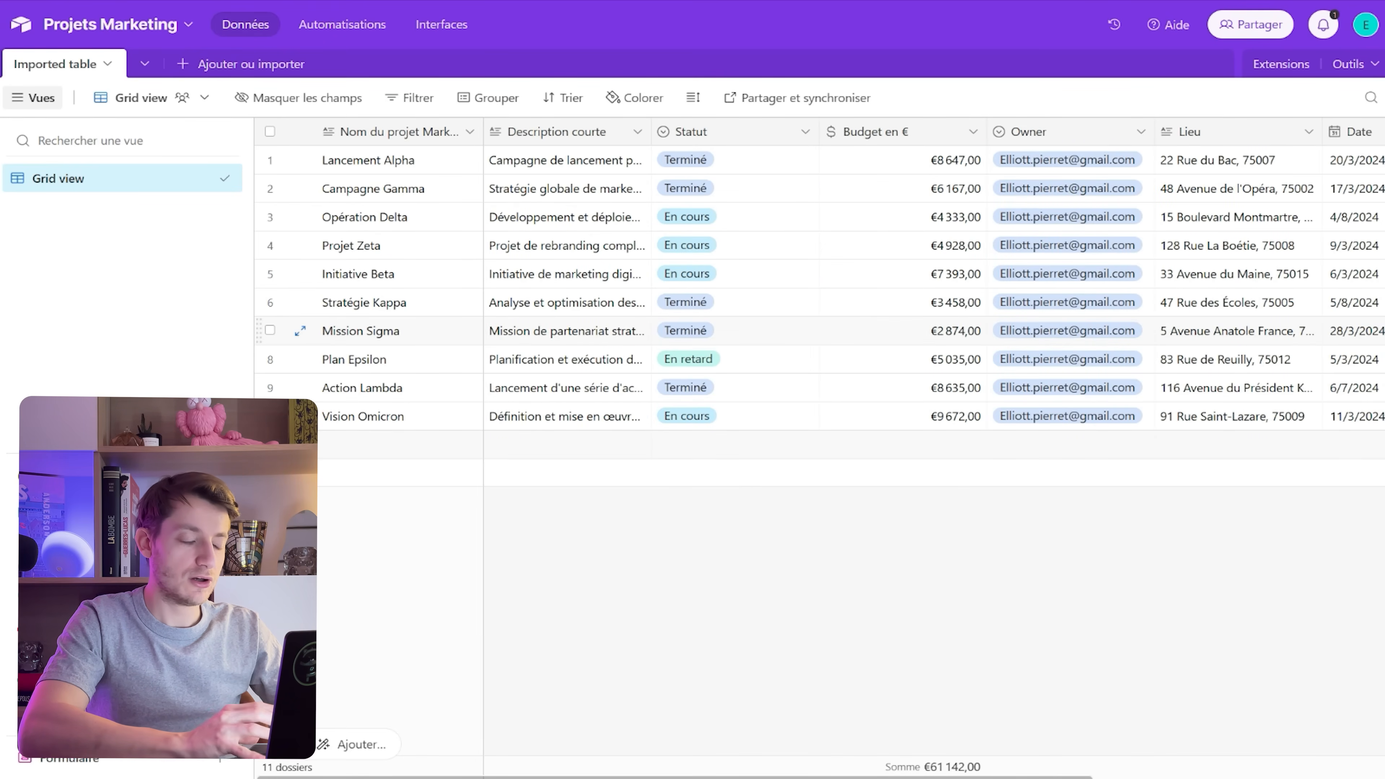
scroll(818, 331, right, 10)
scroll(818, 330, left, 10)
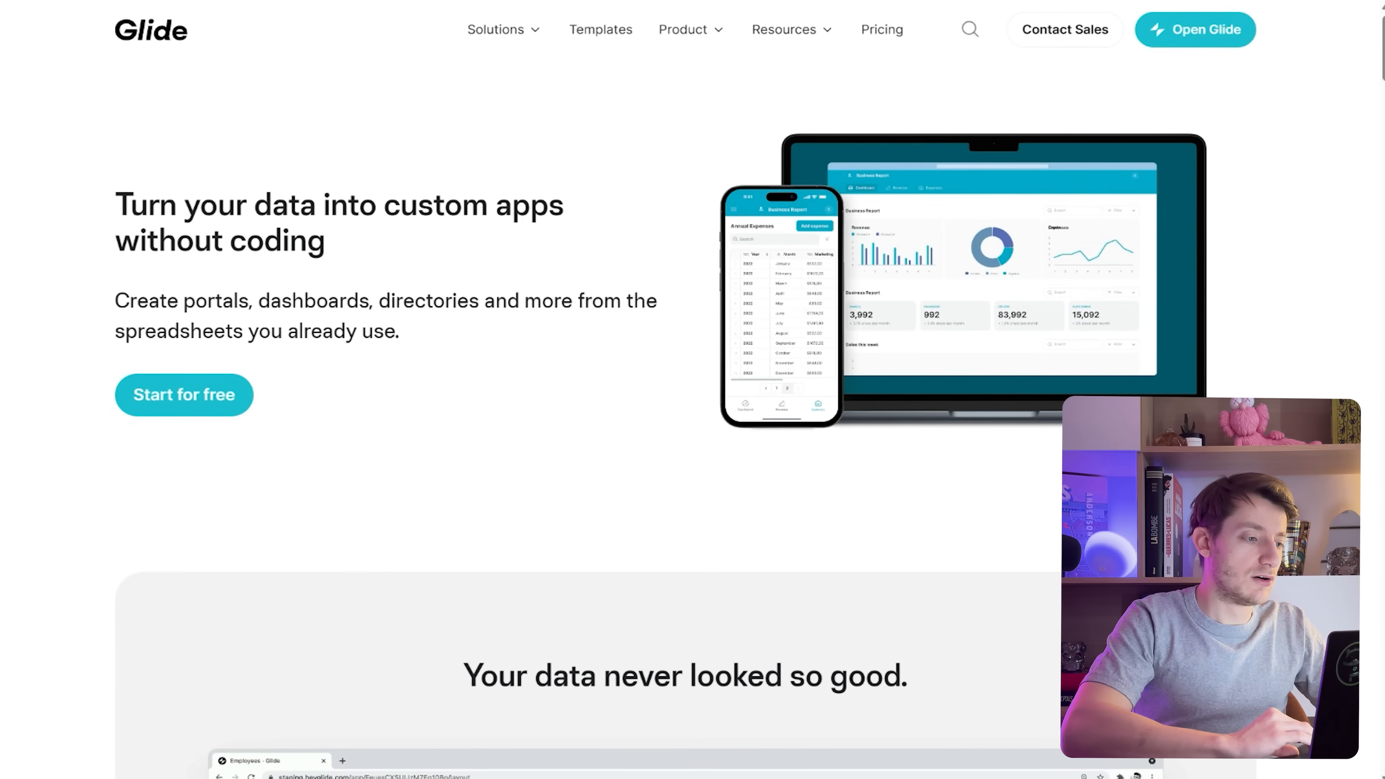
Scroll the Glide homepage through its Portals, Dashboards and Directories sections
scroll(692, 415, down, 1)
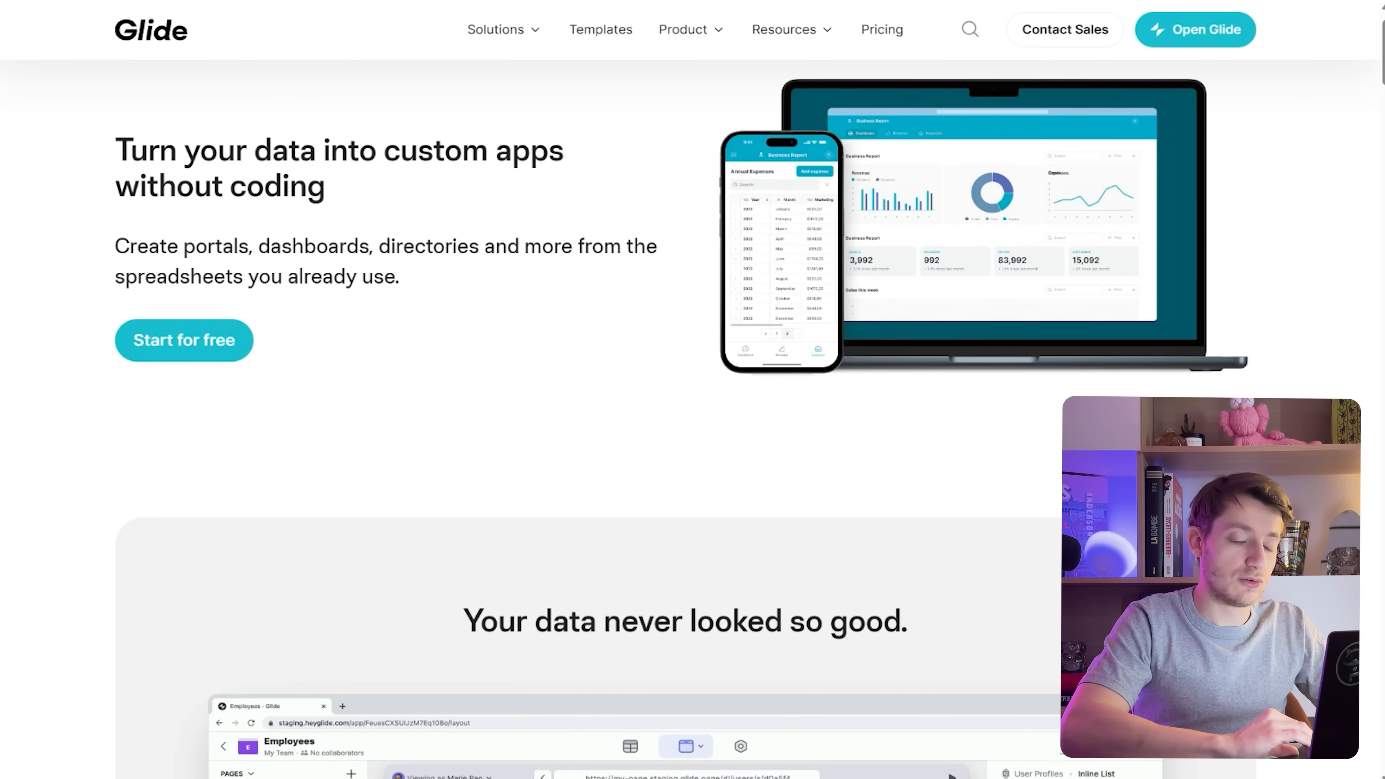
scroll(693, 390, down, 10)
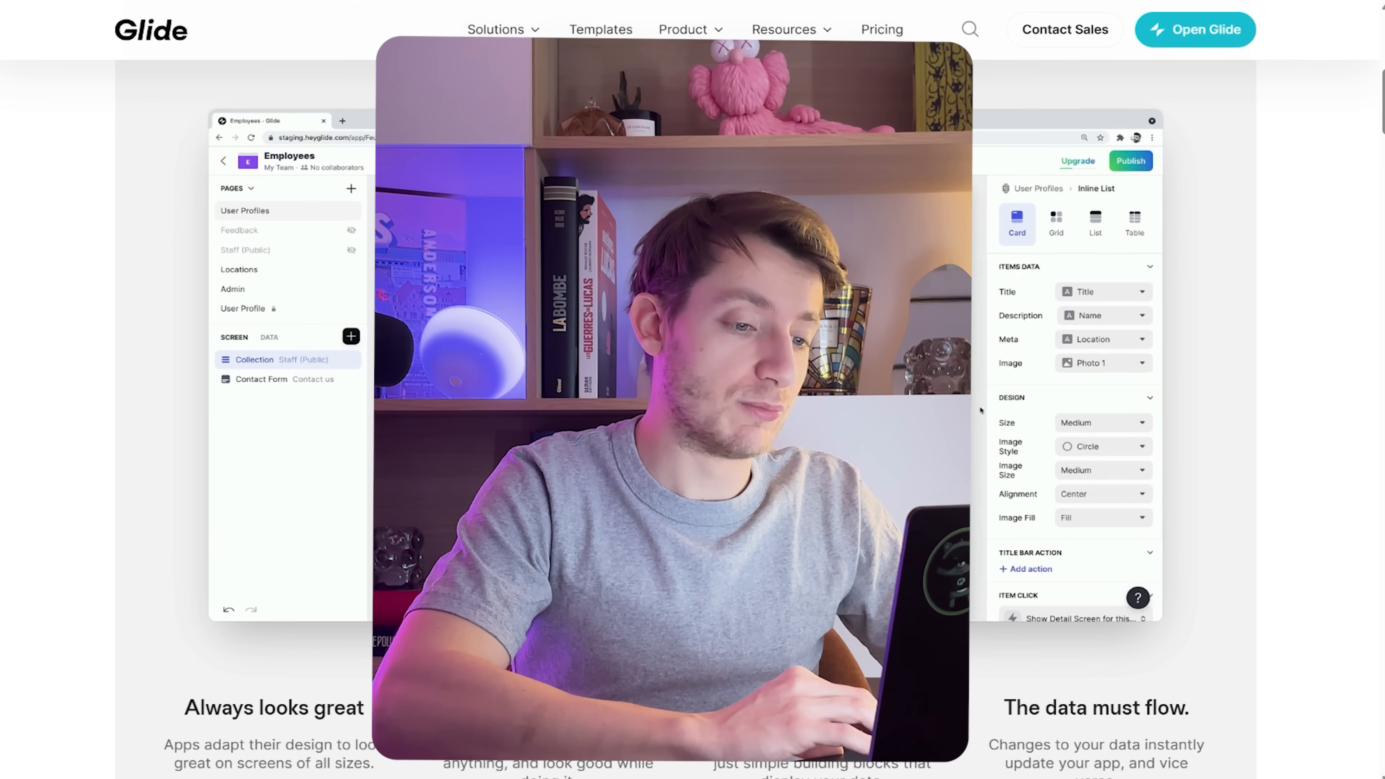
scroll(693, 382, down, 5)
scroll(693, 382, down, 15)
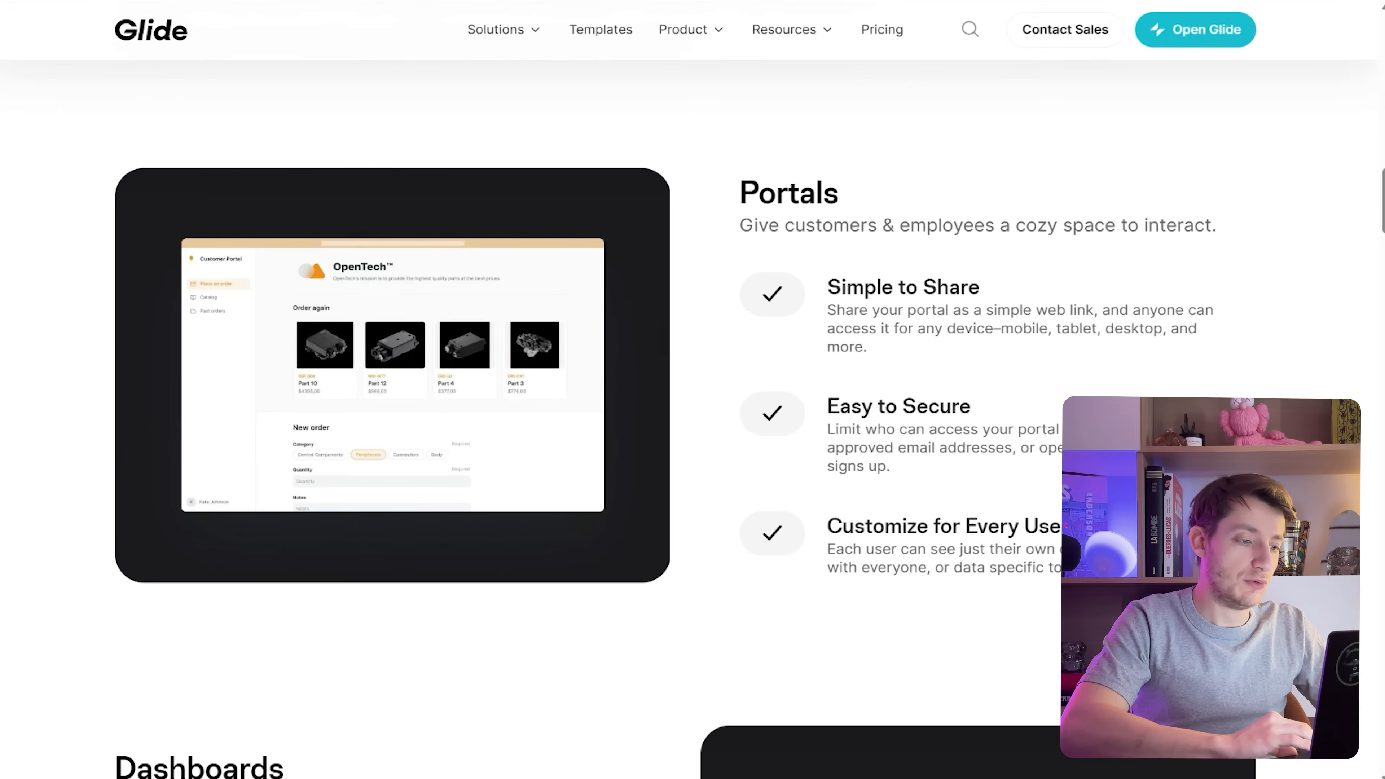
scroll(693, 382, down, 8)
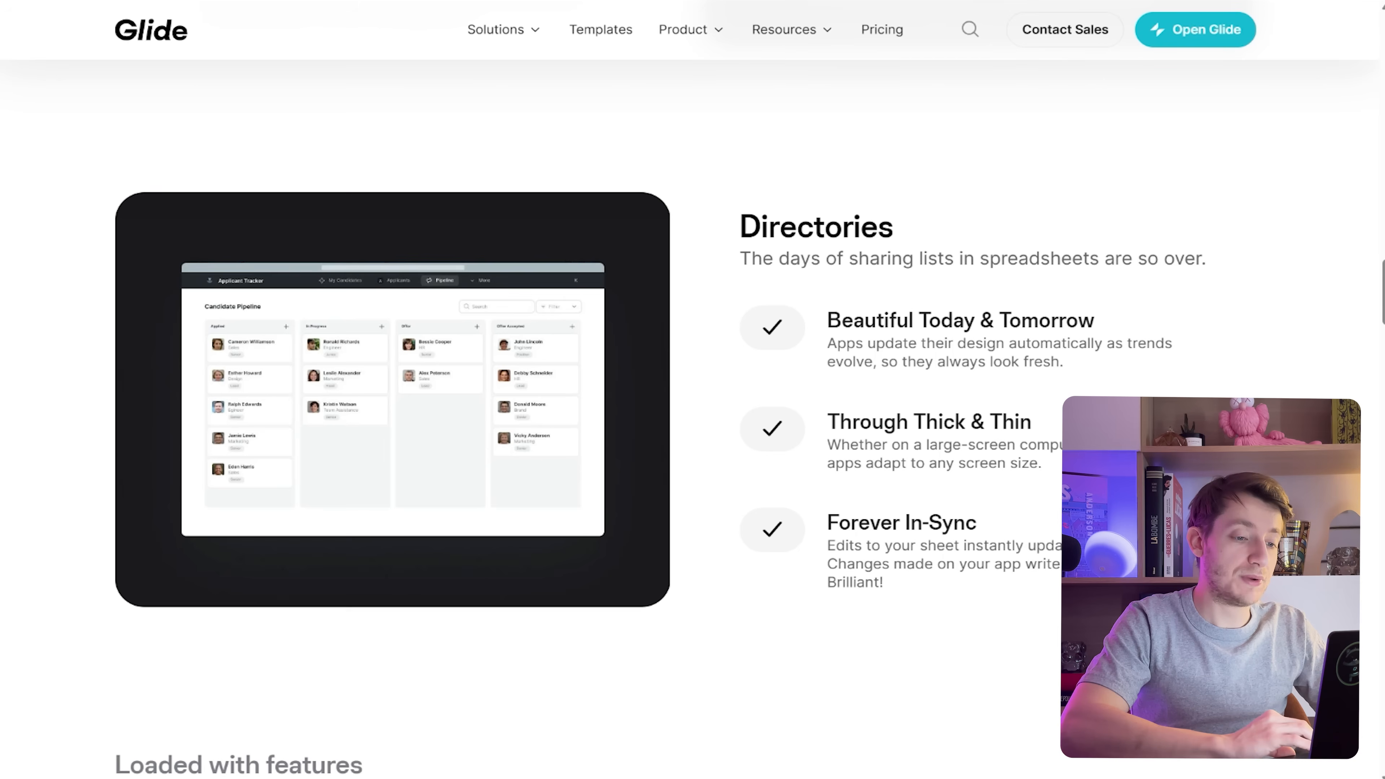
scroll(693, 382, down, 6)
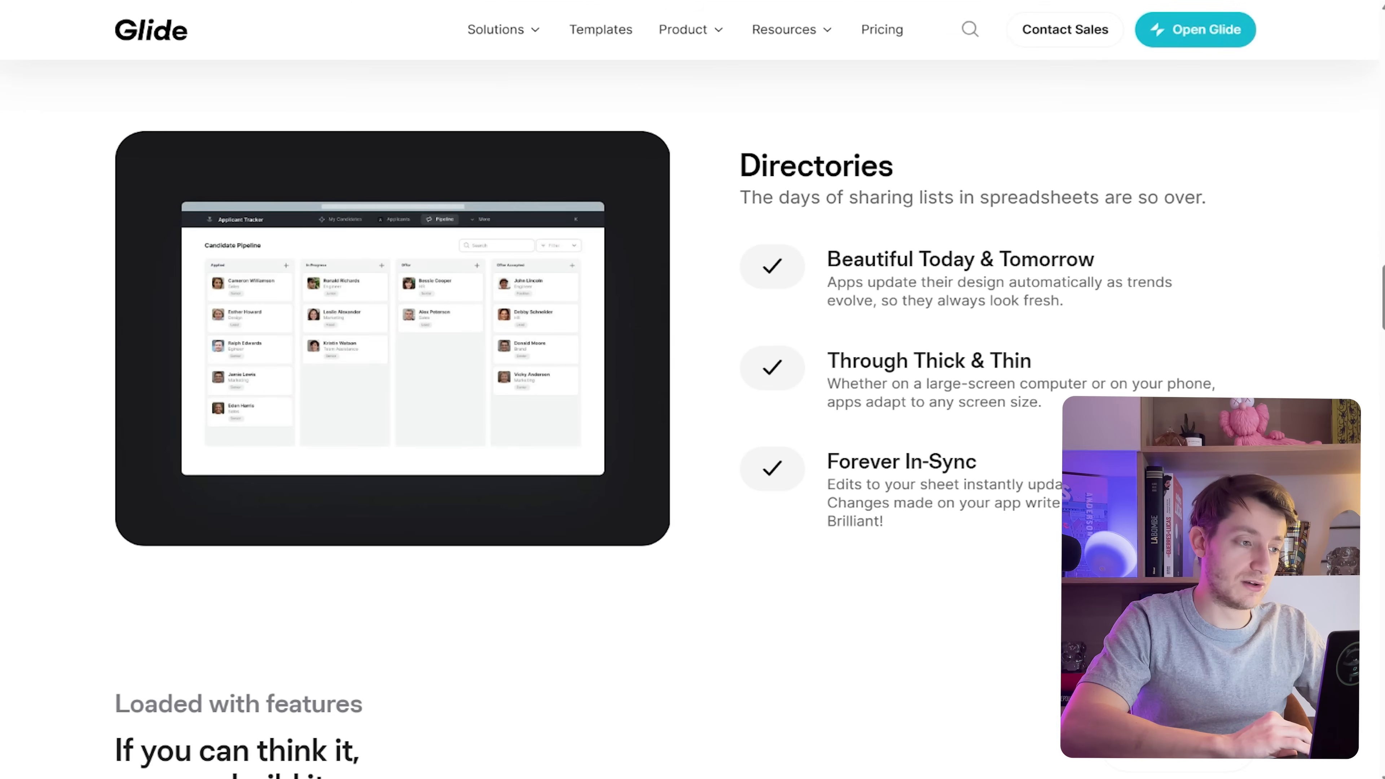
scroll(693, 382, up, 8)
scroll(692, 382, up, 20)
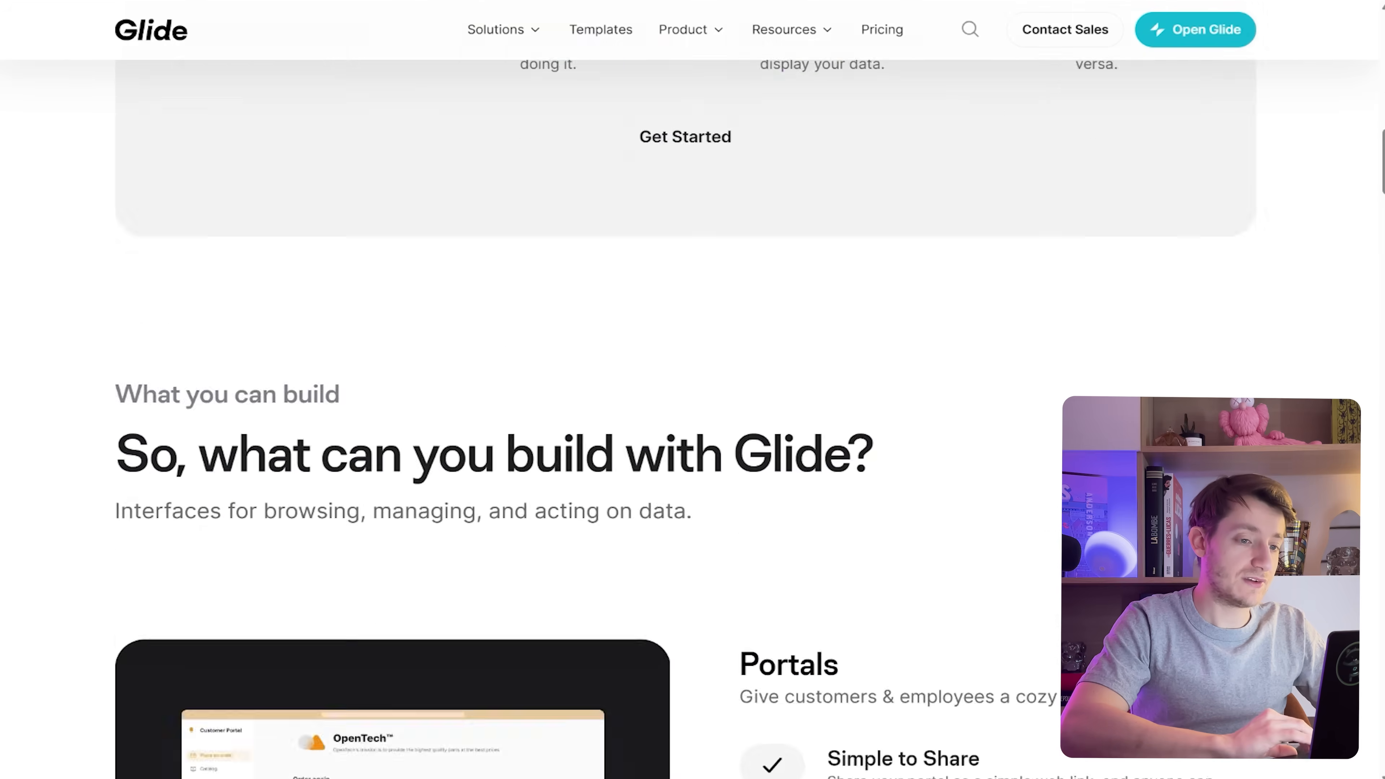
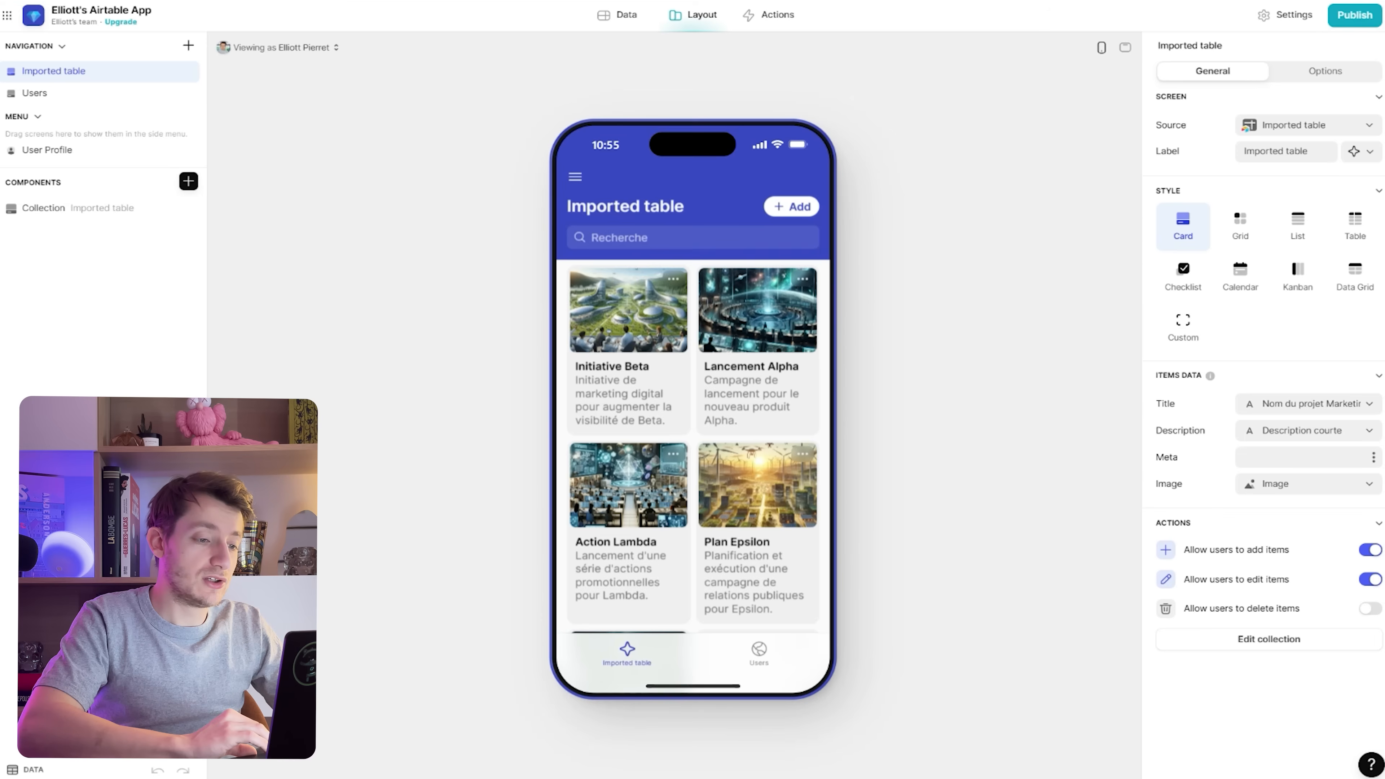
scroll(764, 483, down, 4)
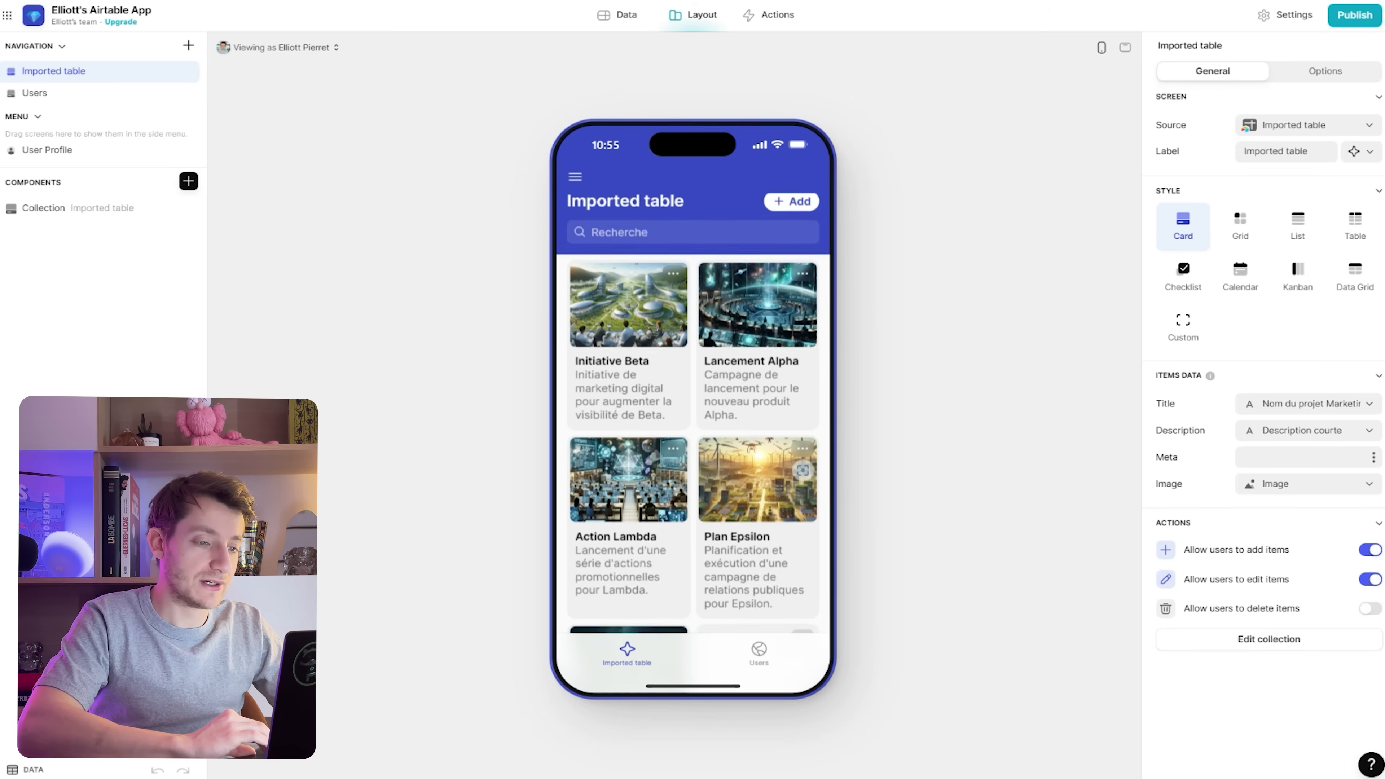
scroll(763, 483, up, 4)
scroll(693, 415, down, 6)
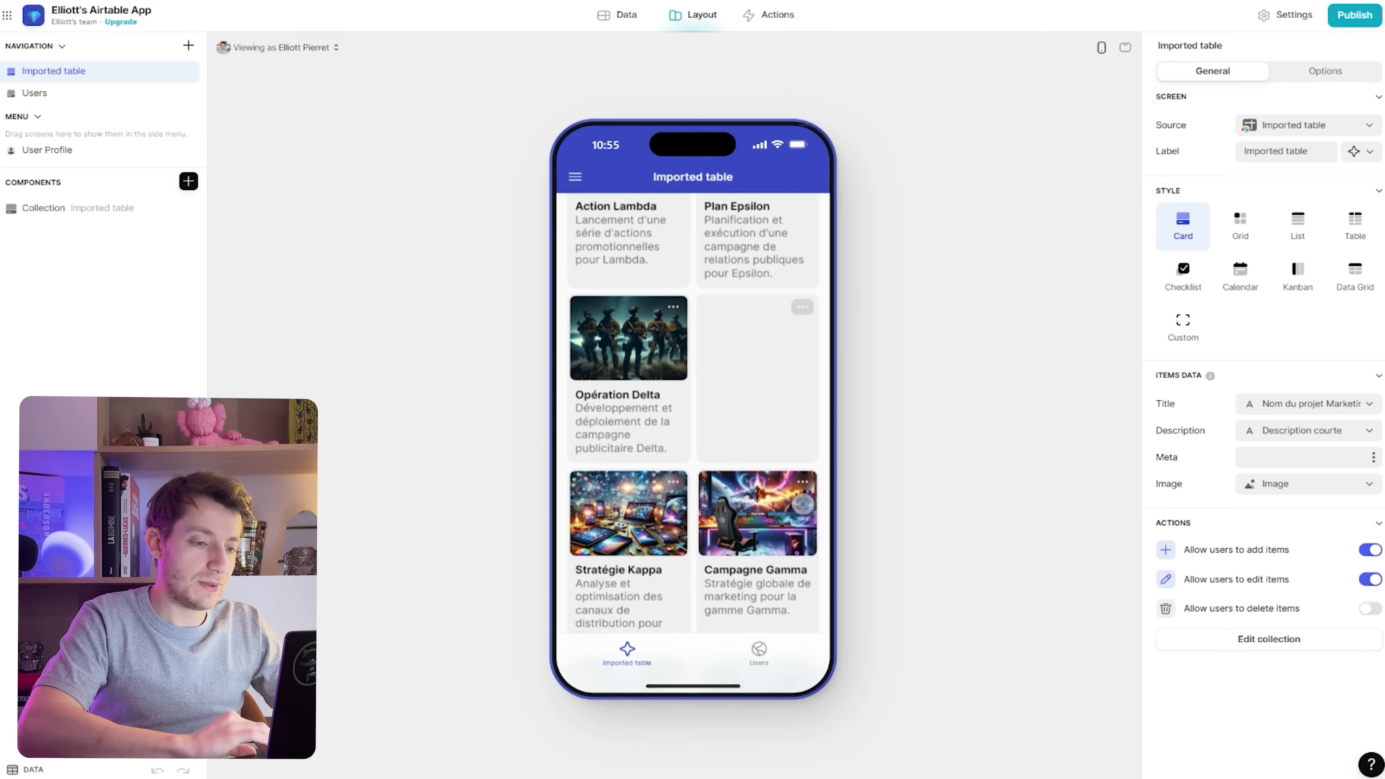
scroll(693, 415, up, 6)
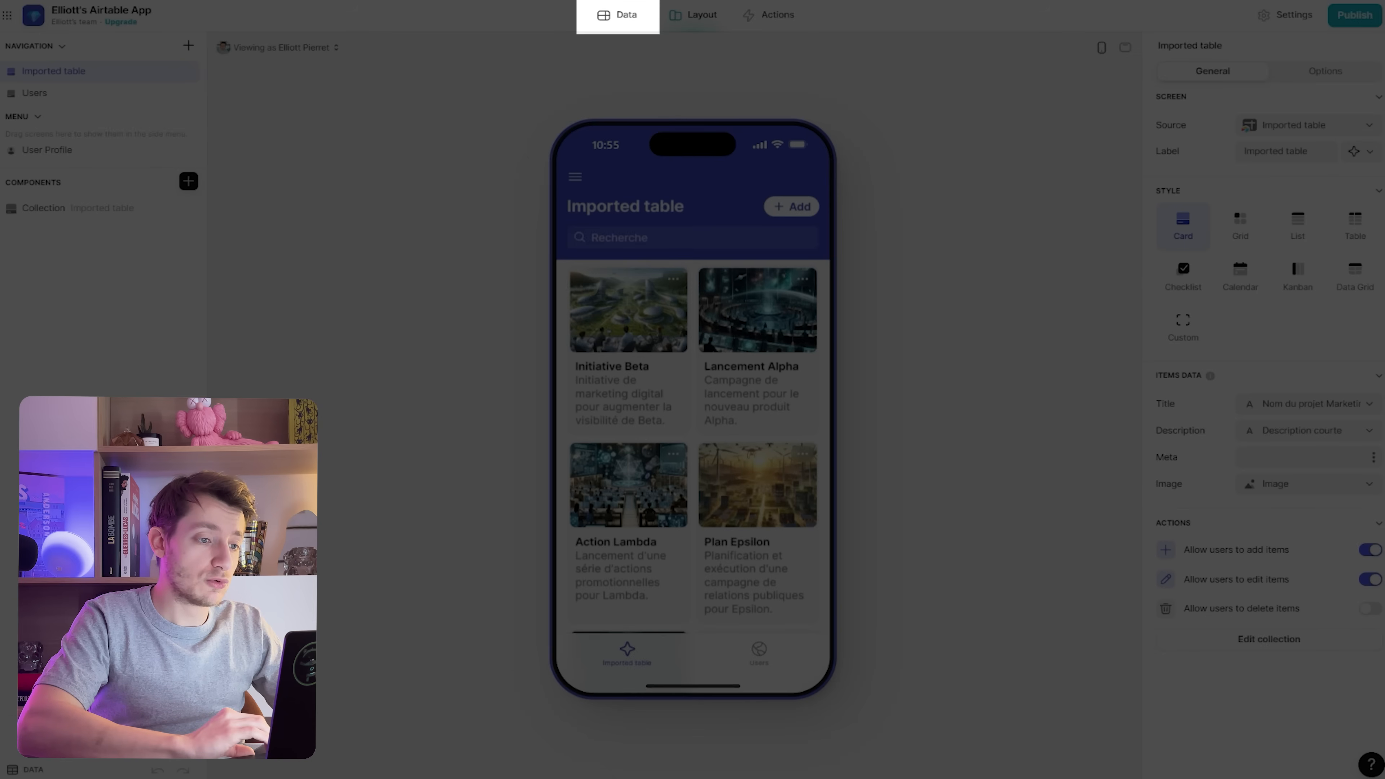
click(617, 15)
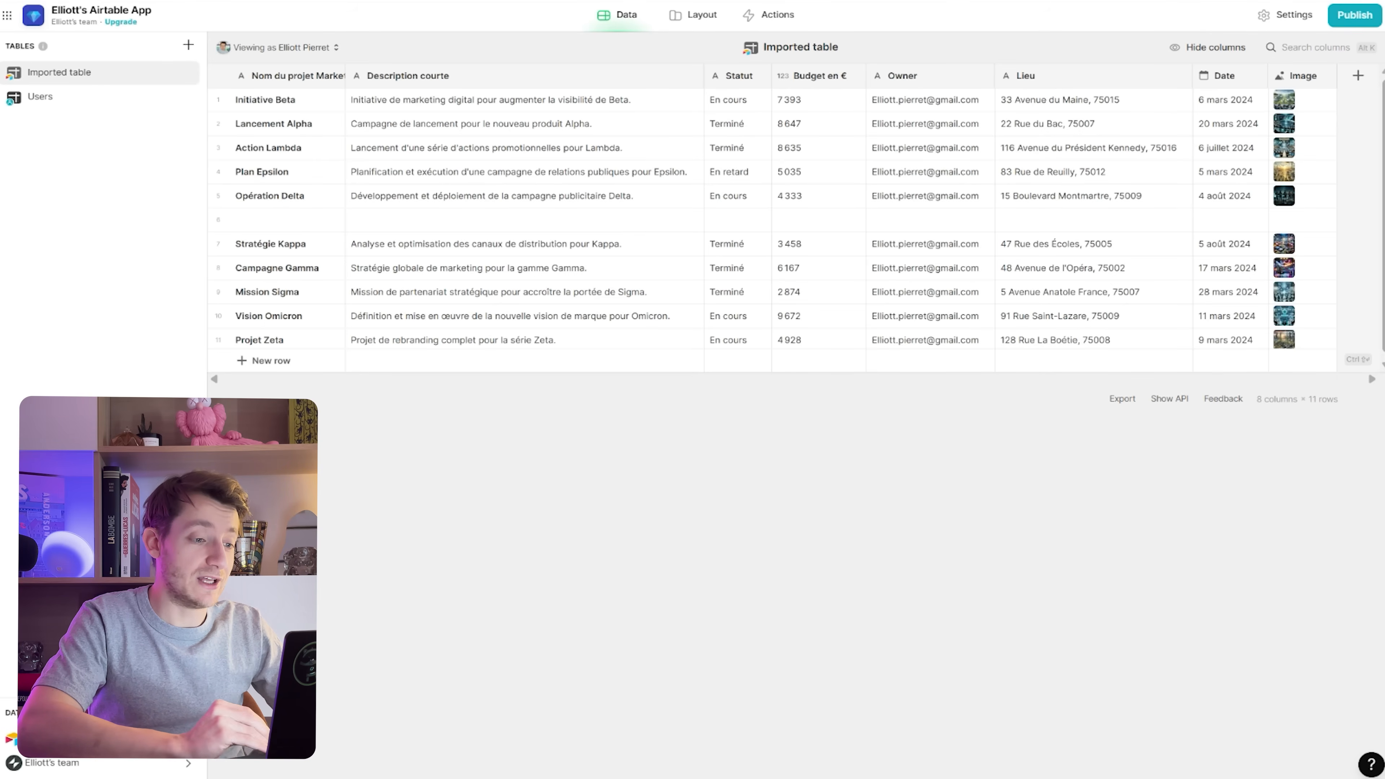
click(692, 15)
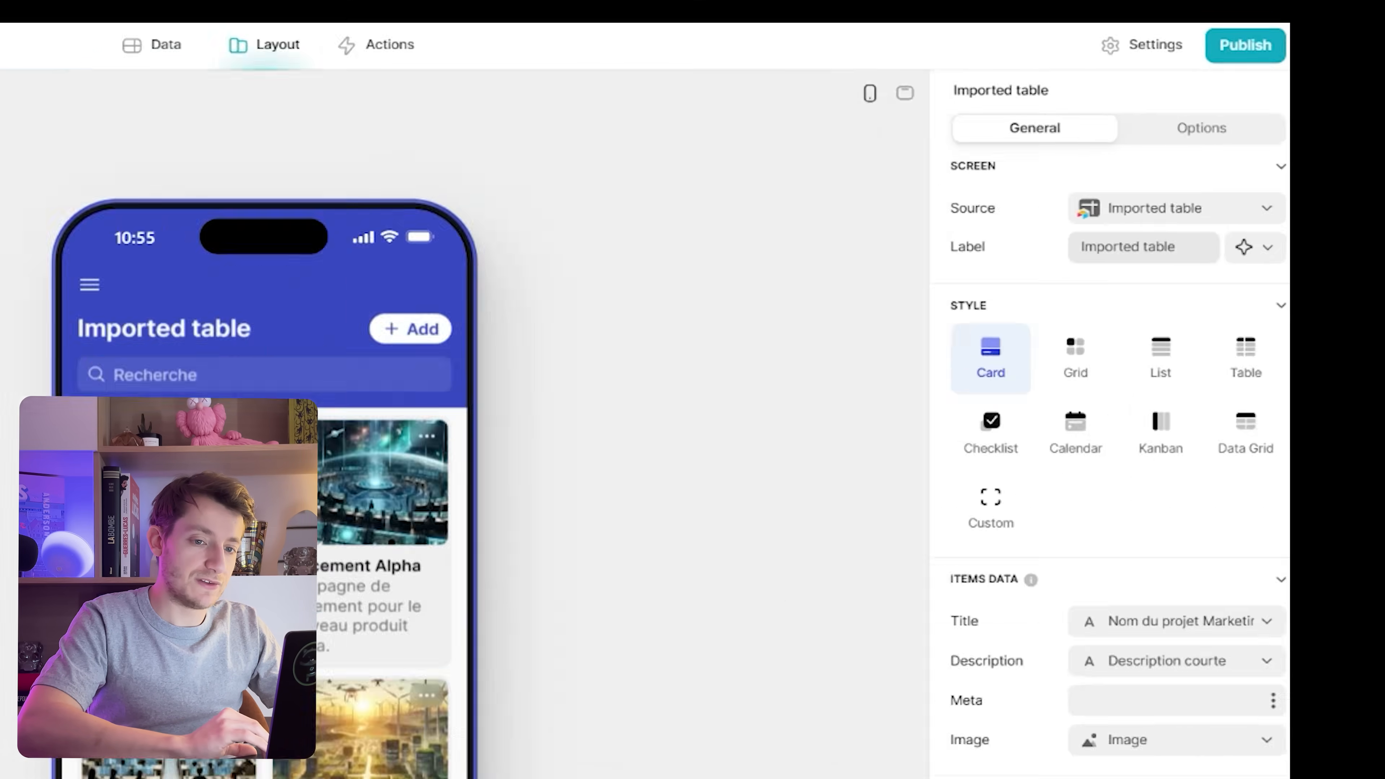
Rename the screen label to 'Mes projets' and give its tab the list-lines icon
drag(1310, 152, 1242, 152)
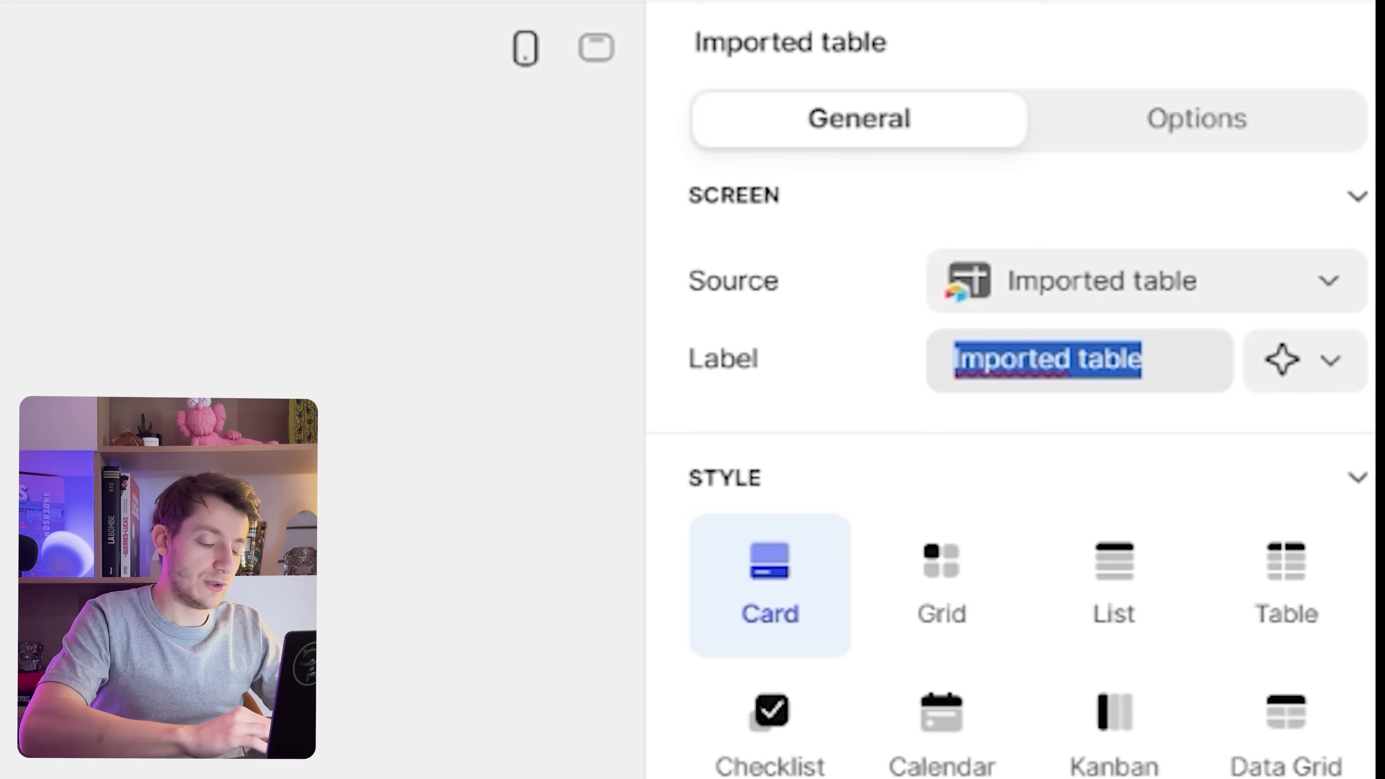
text(Mes projets)
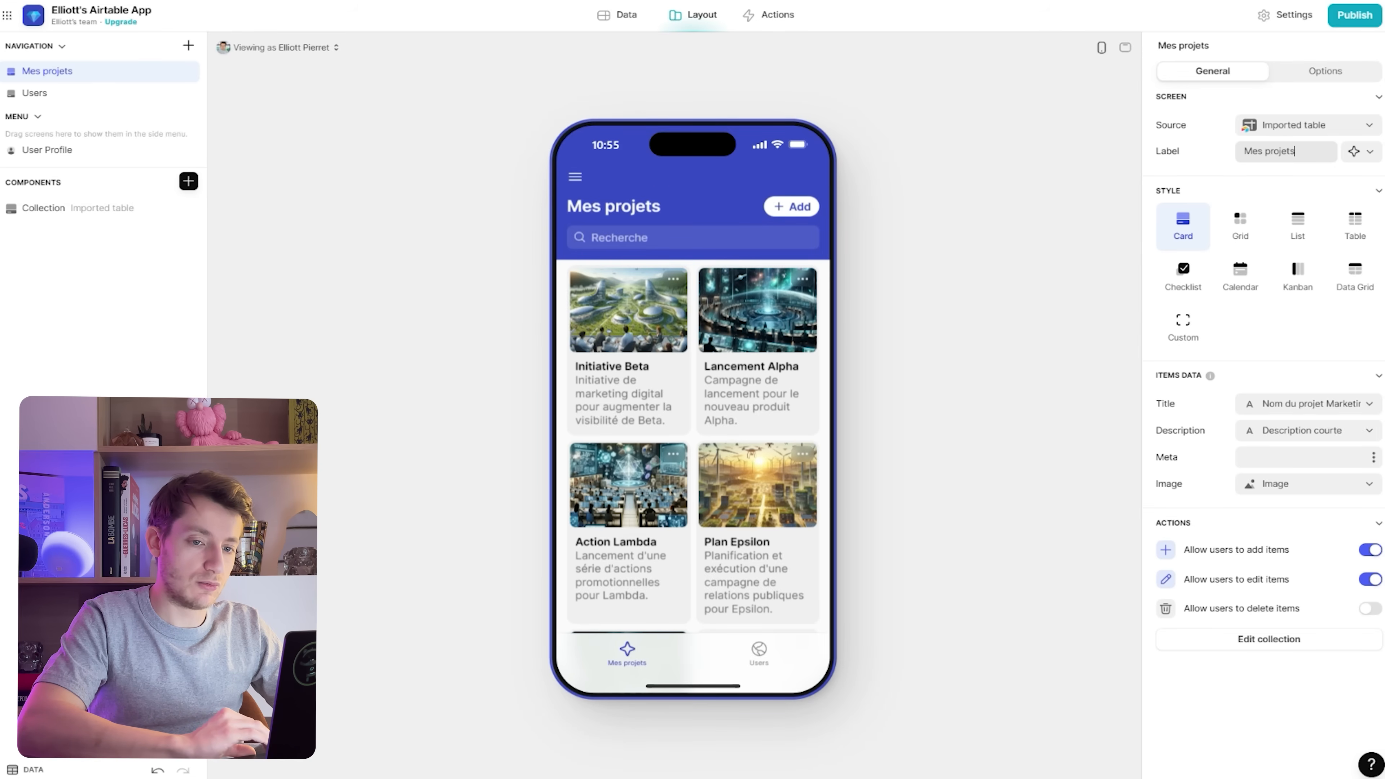
click(1361, 152)
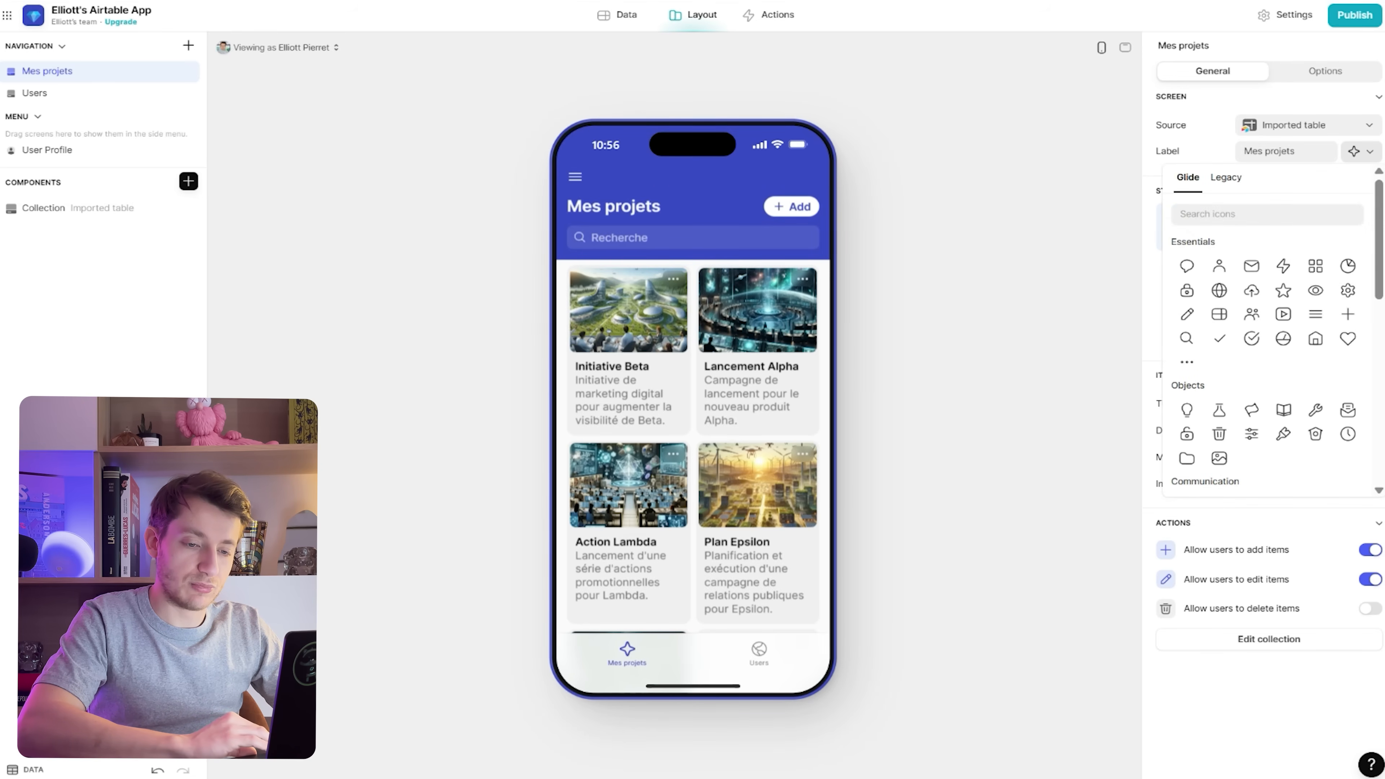
click(1315, 314)
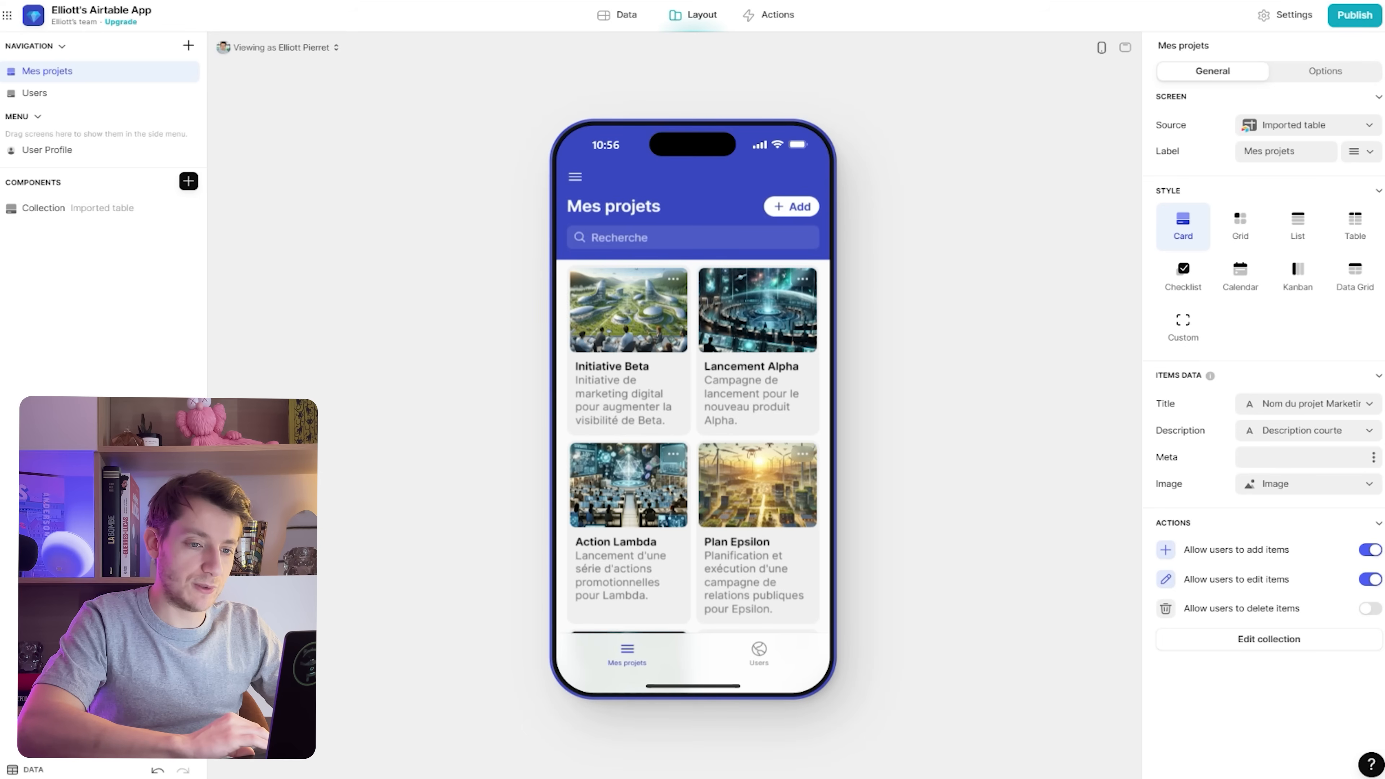
Try the Grid, List and Table styles for the project list, then return to Card
scroll(693, 409, down, 1)
scroll(693, 409, up, 1)
click(1240, 224)
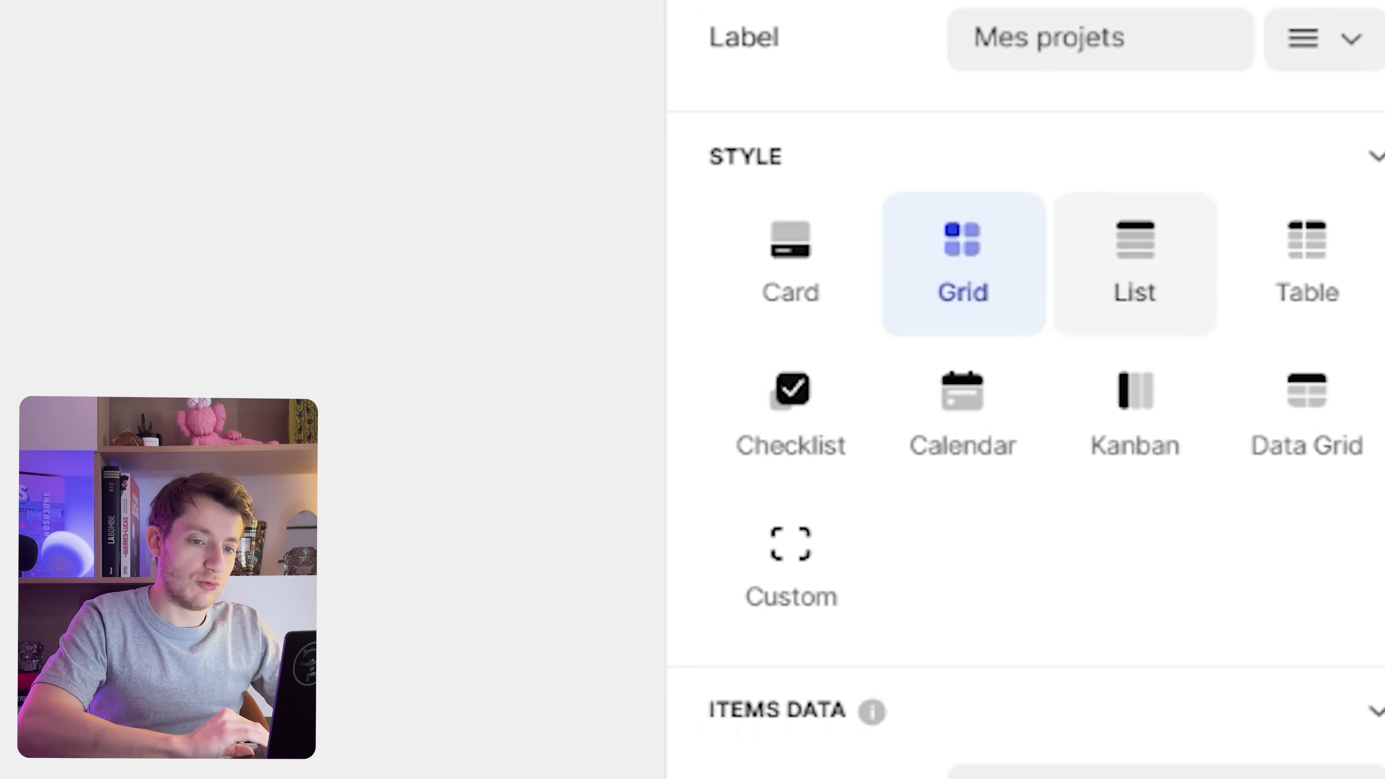
click(1298, 224)
click(1307, 264)
click(791, 264)
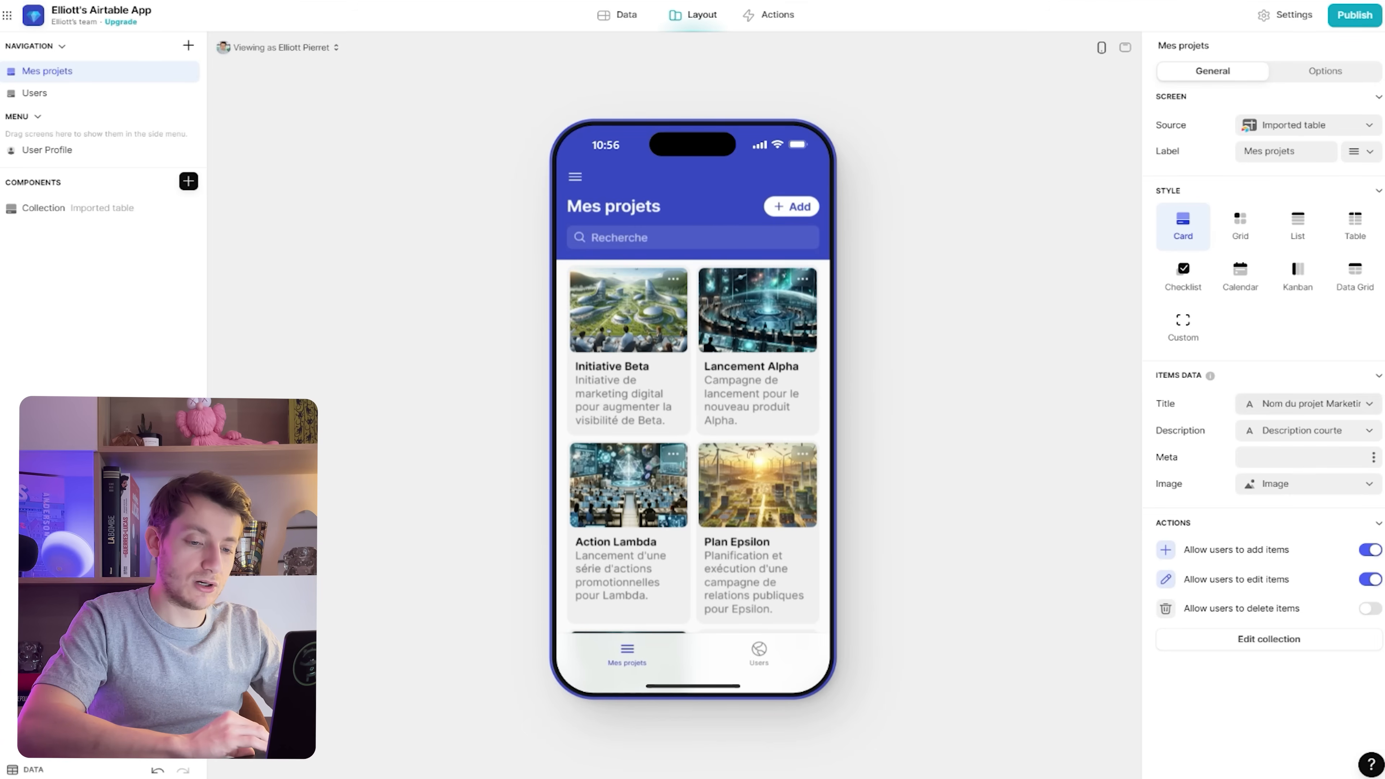
Set card meta to Nom du projet Marketing, title to Statut, description to Budget en €
click(1304, 457)
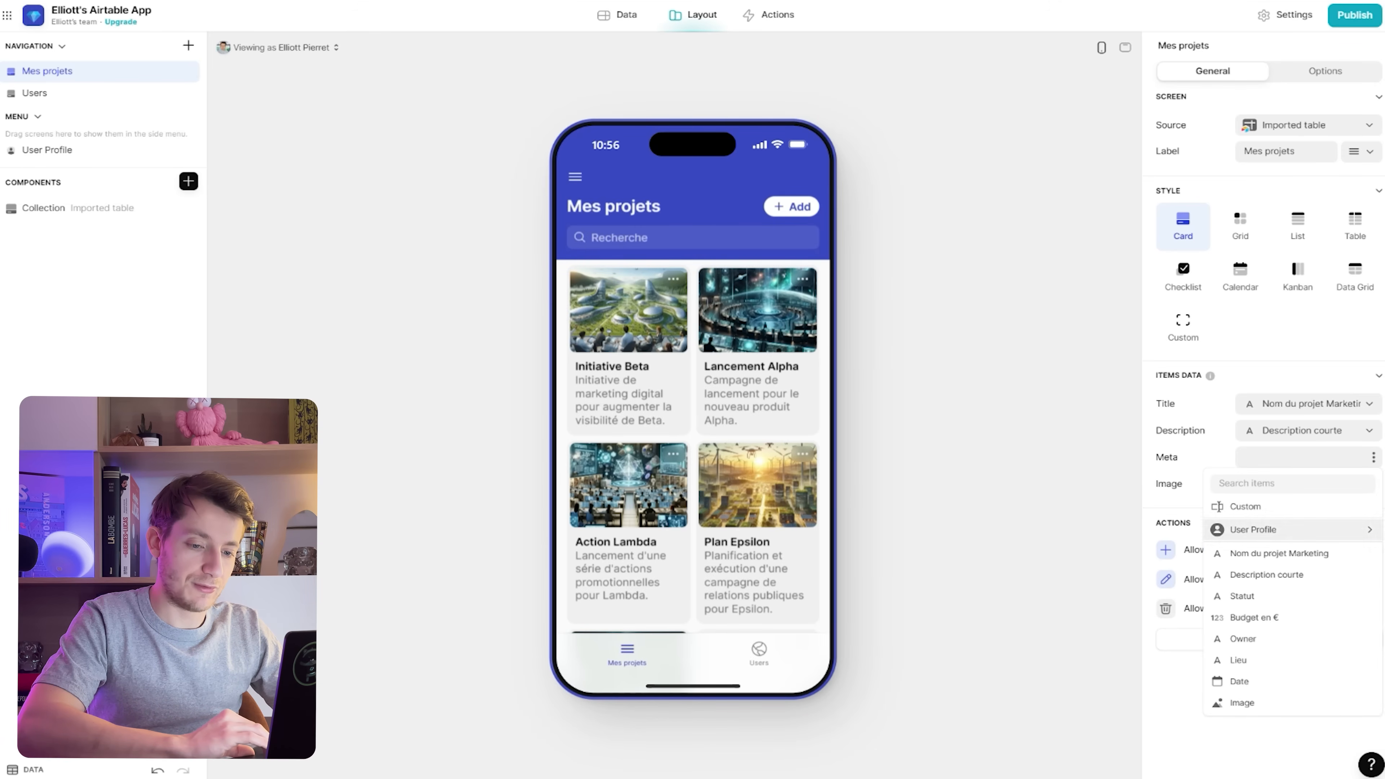
click(1254, 553)
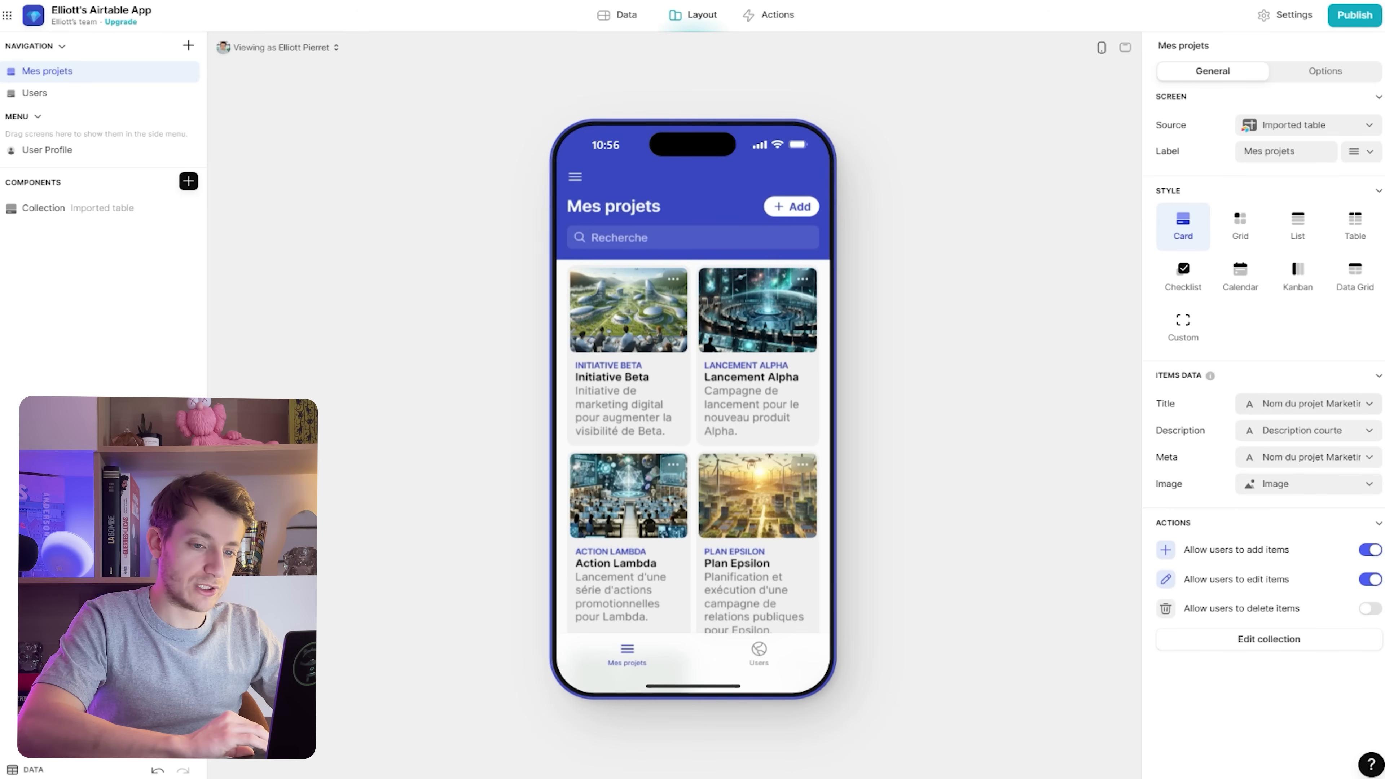
click(1309, 404)
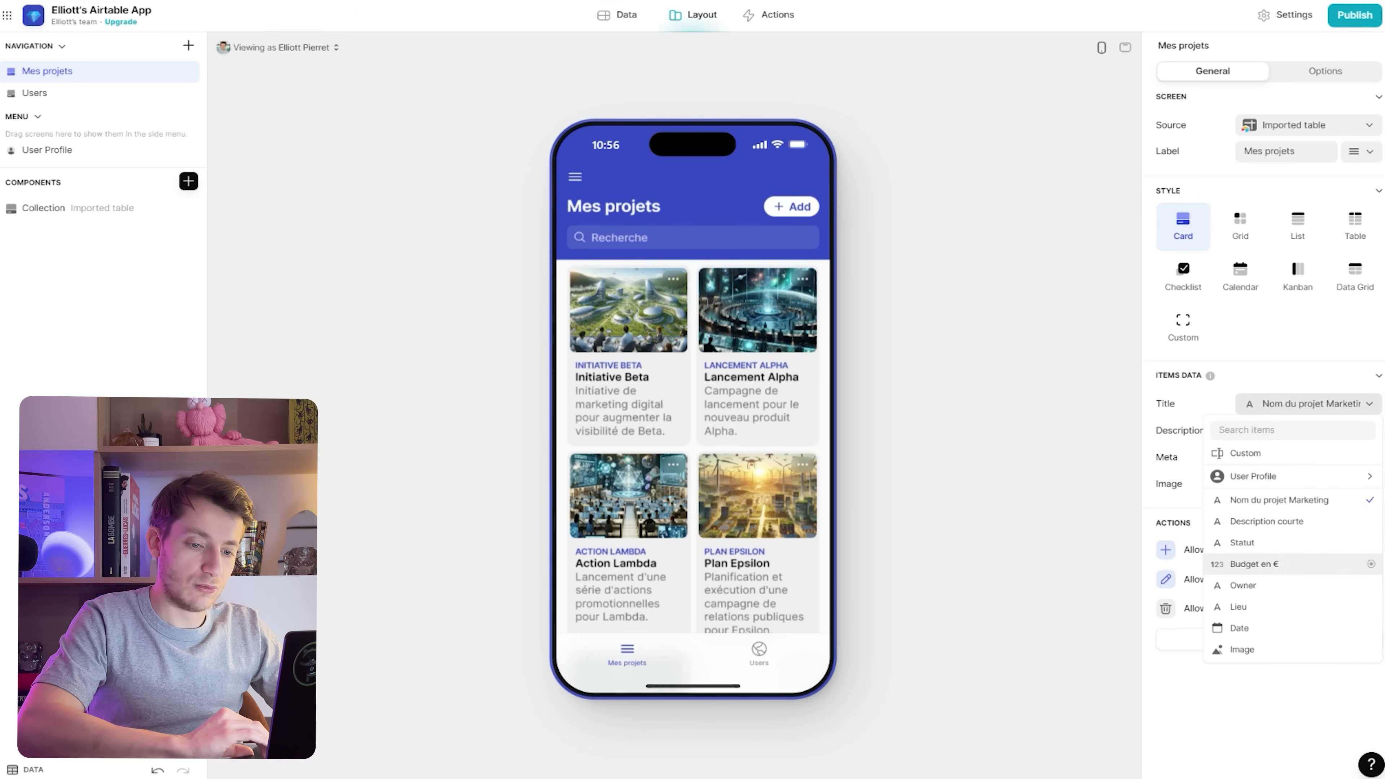
click(1255, 542)
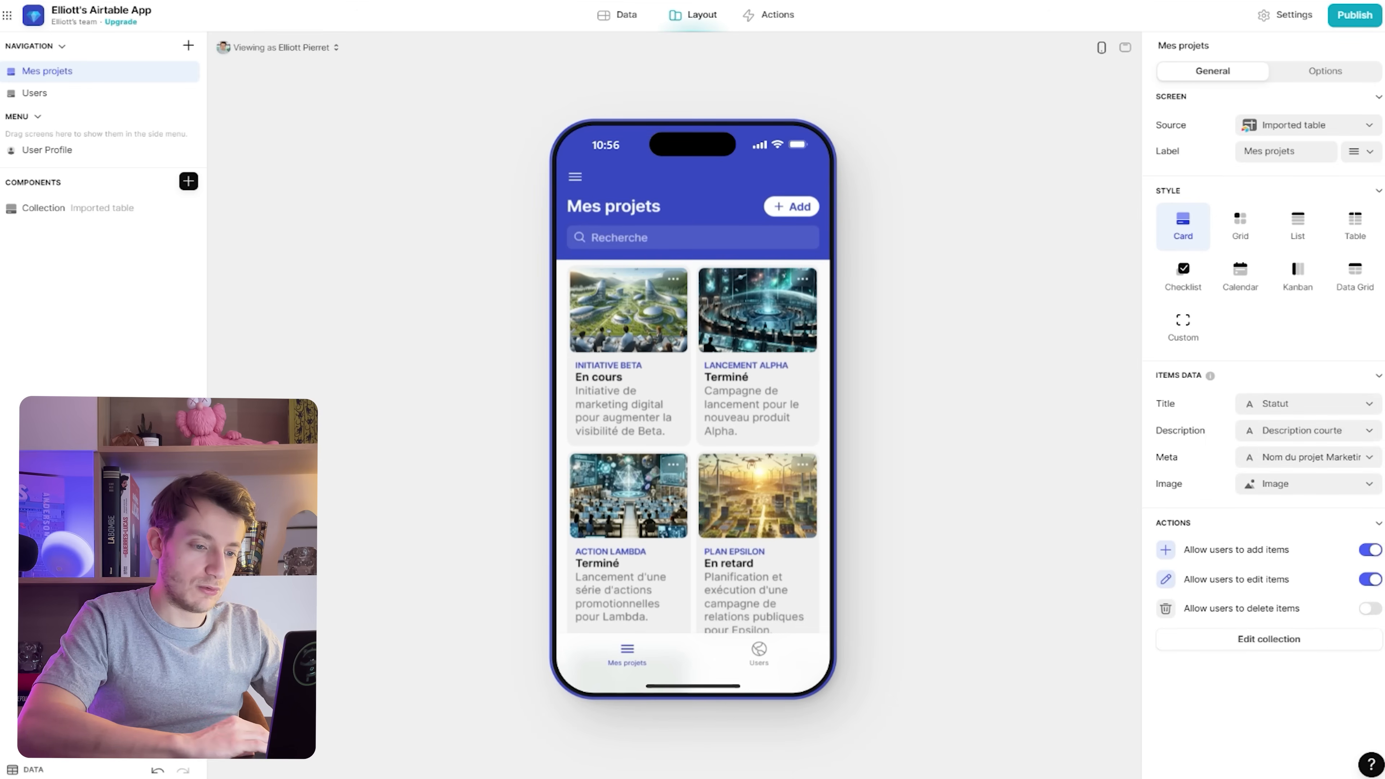
click(1309, 457)
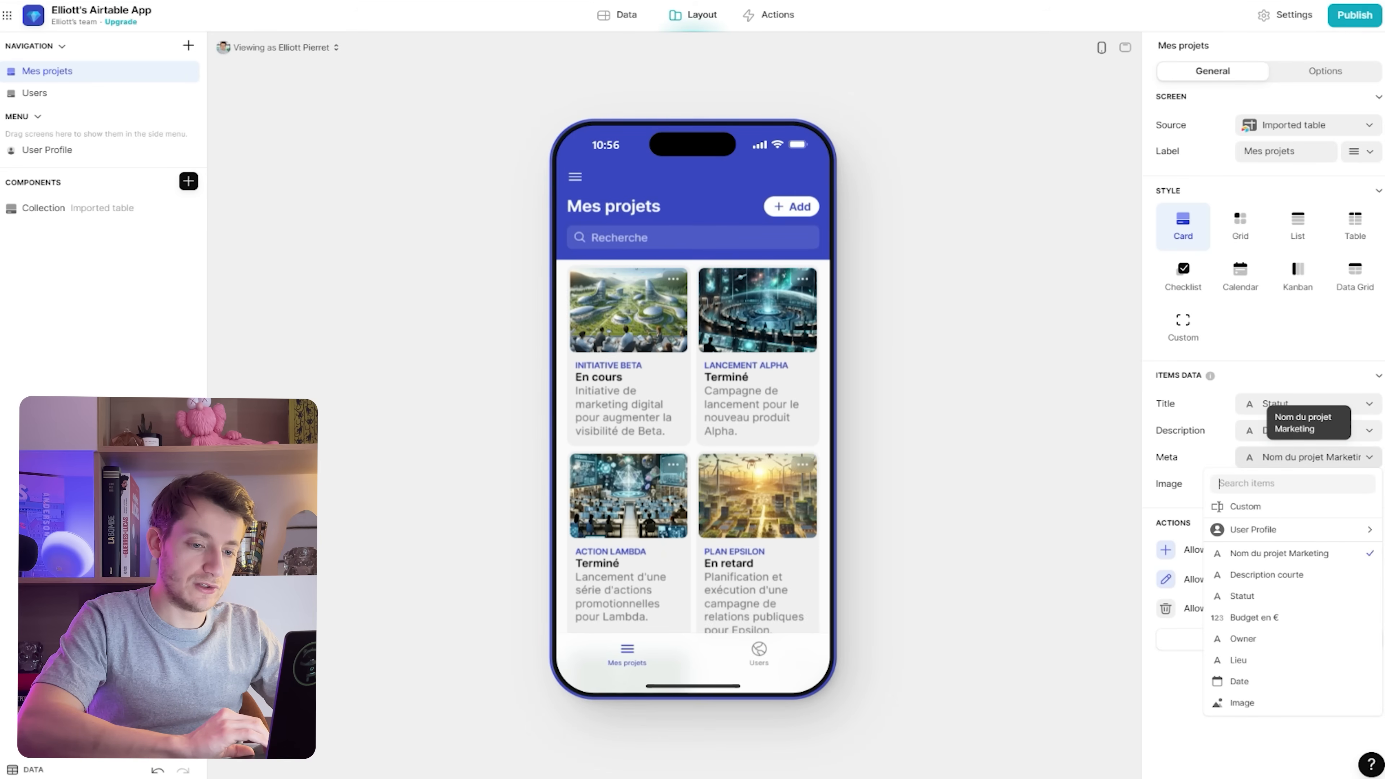
click(1309, 458)
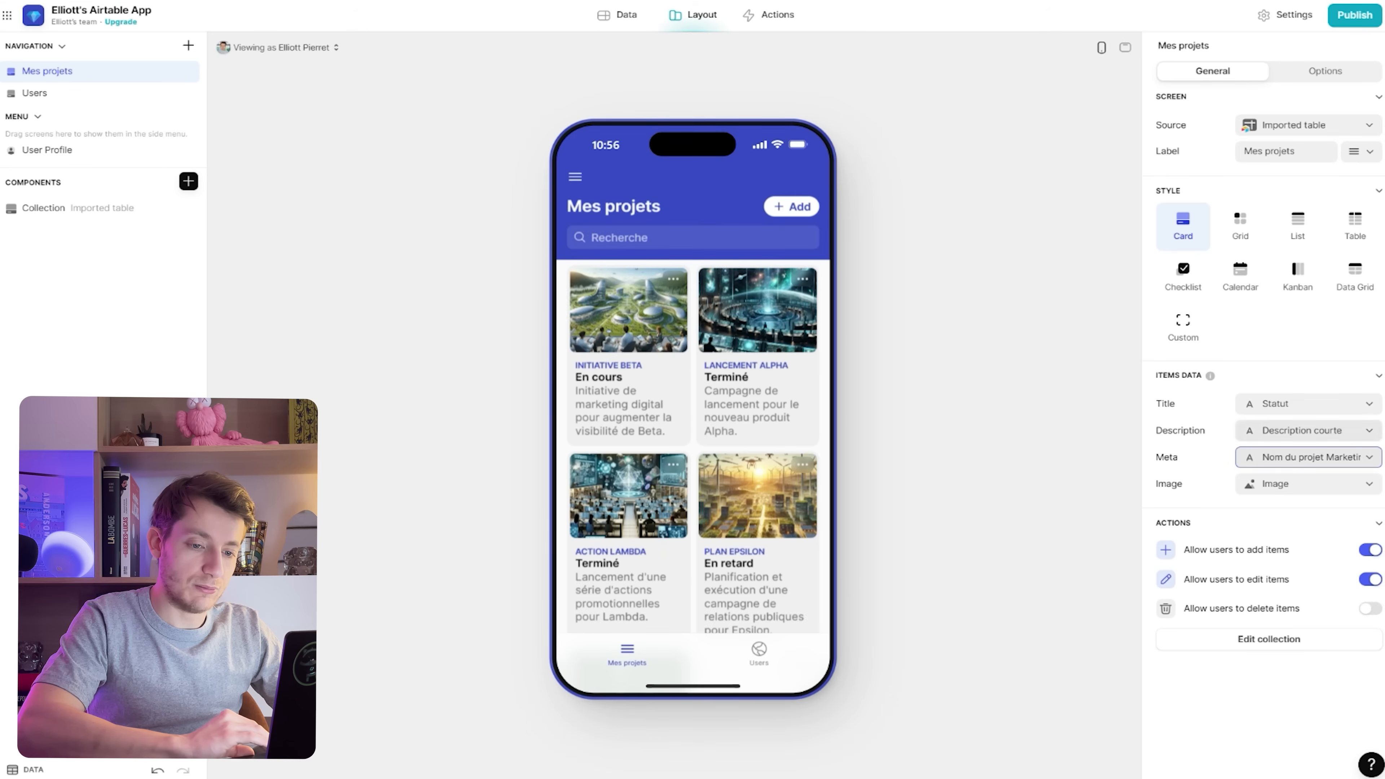
click(1309, 431)
click(1249, 612)
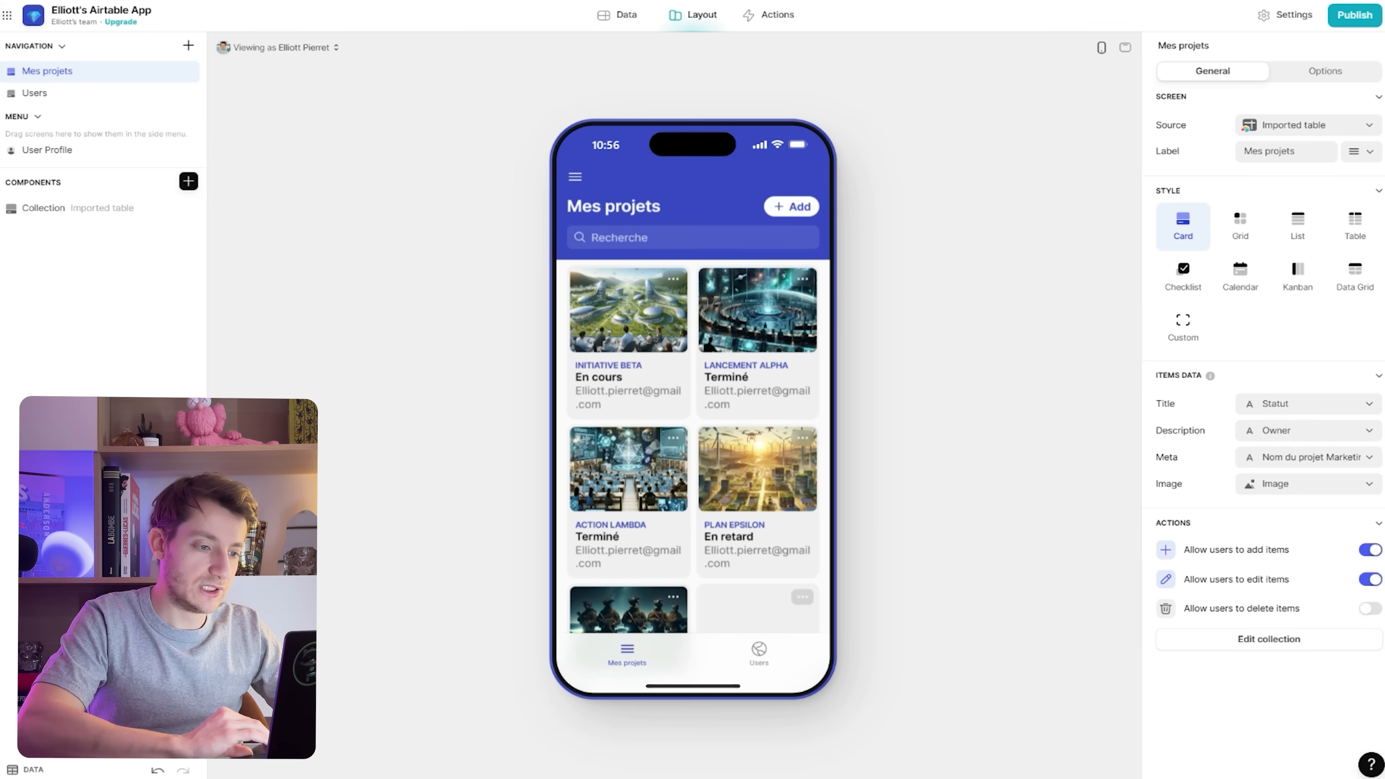
click(1309, 430)
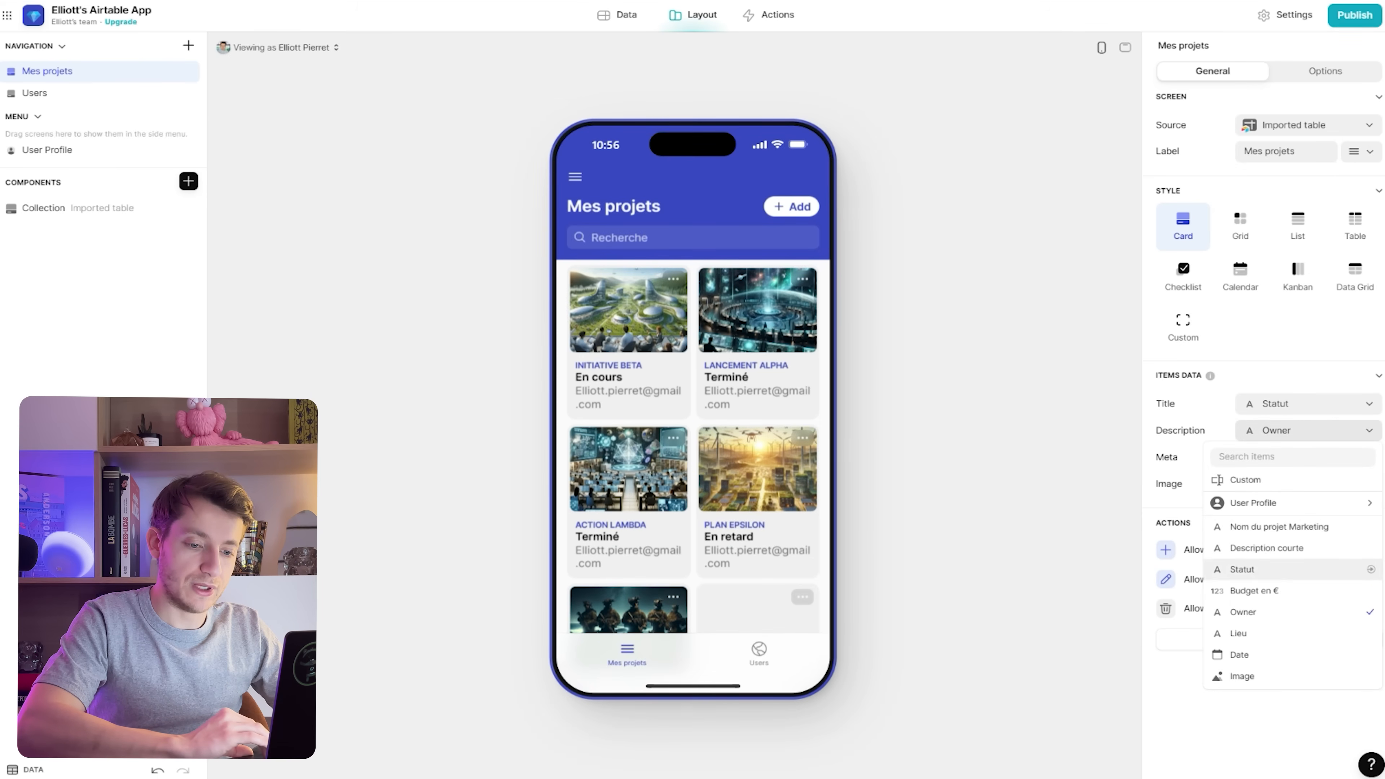
click(1254, 591)
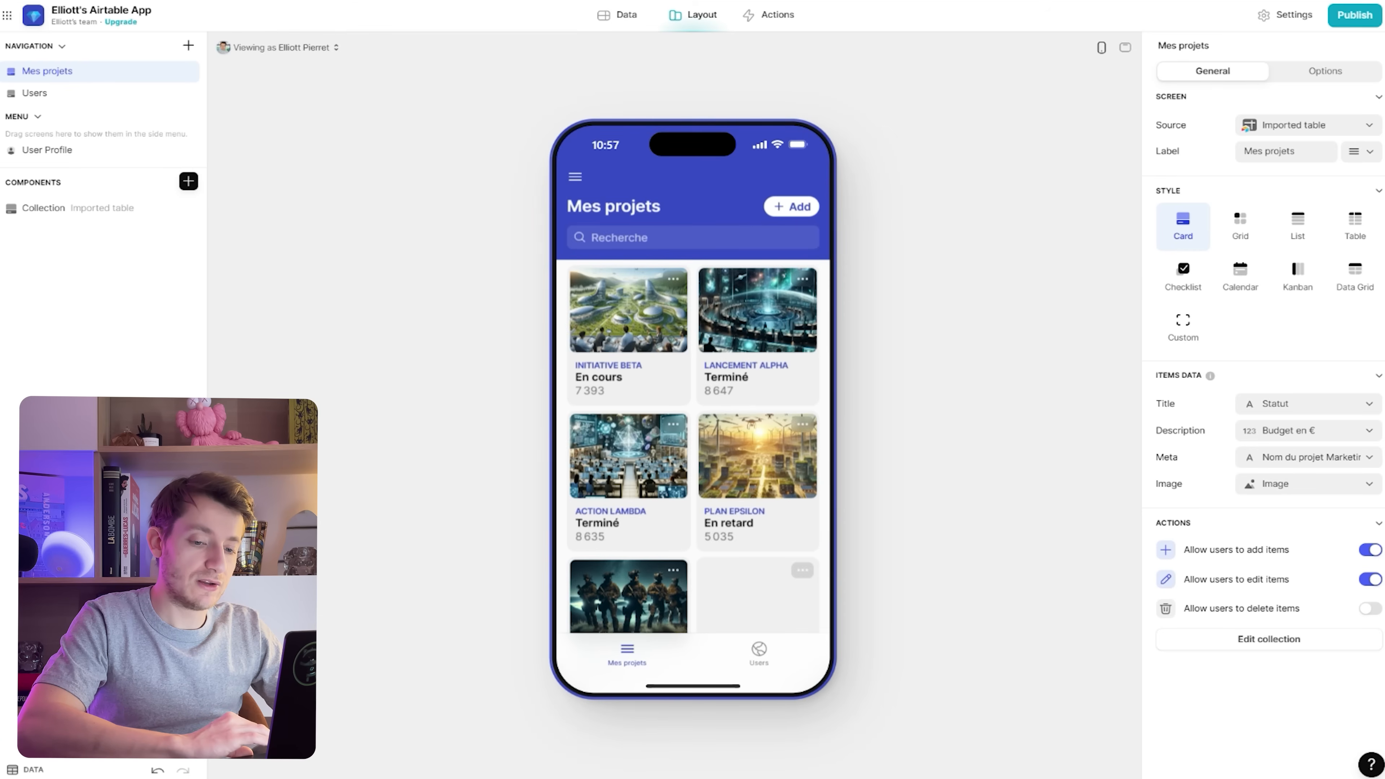
Turn off adding and editing of projects, then select the project collection
click(1371, 550)
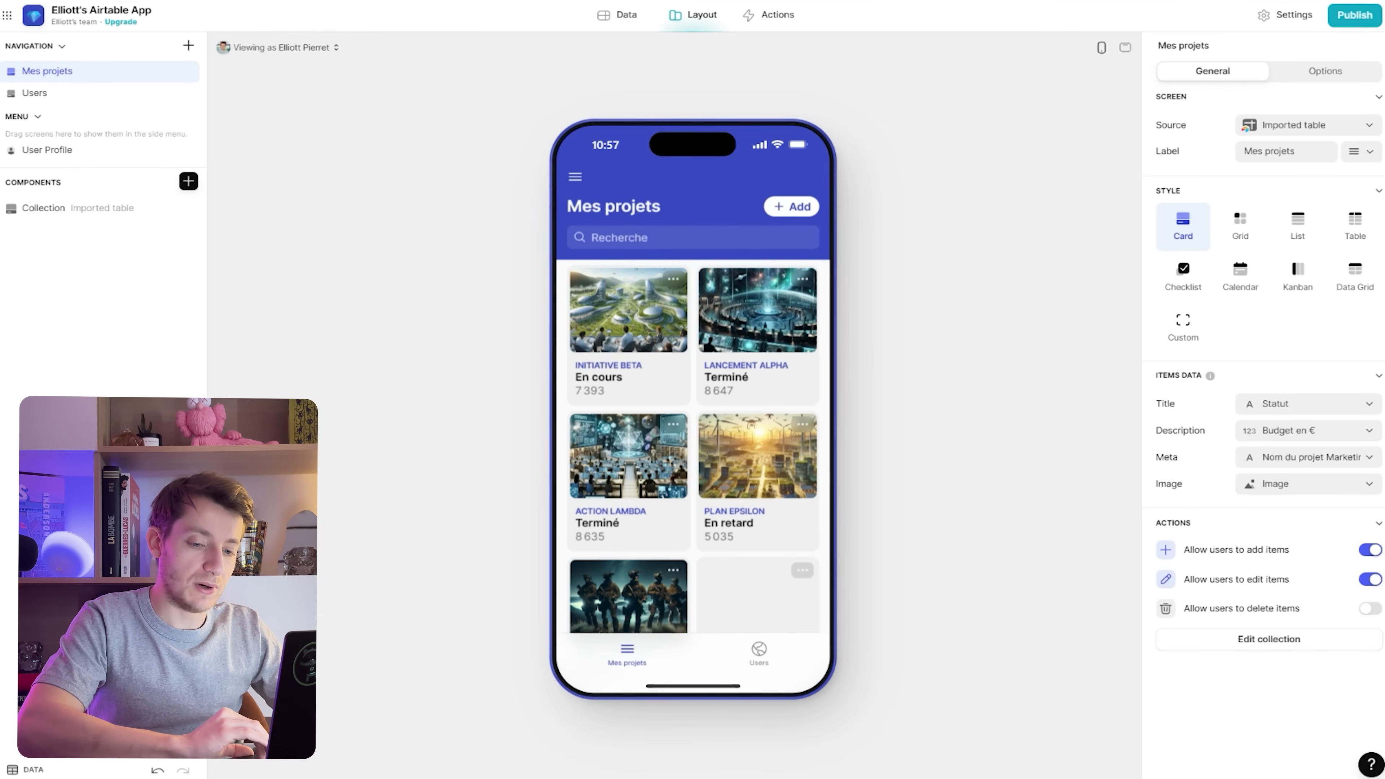
click(1370, 580)
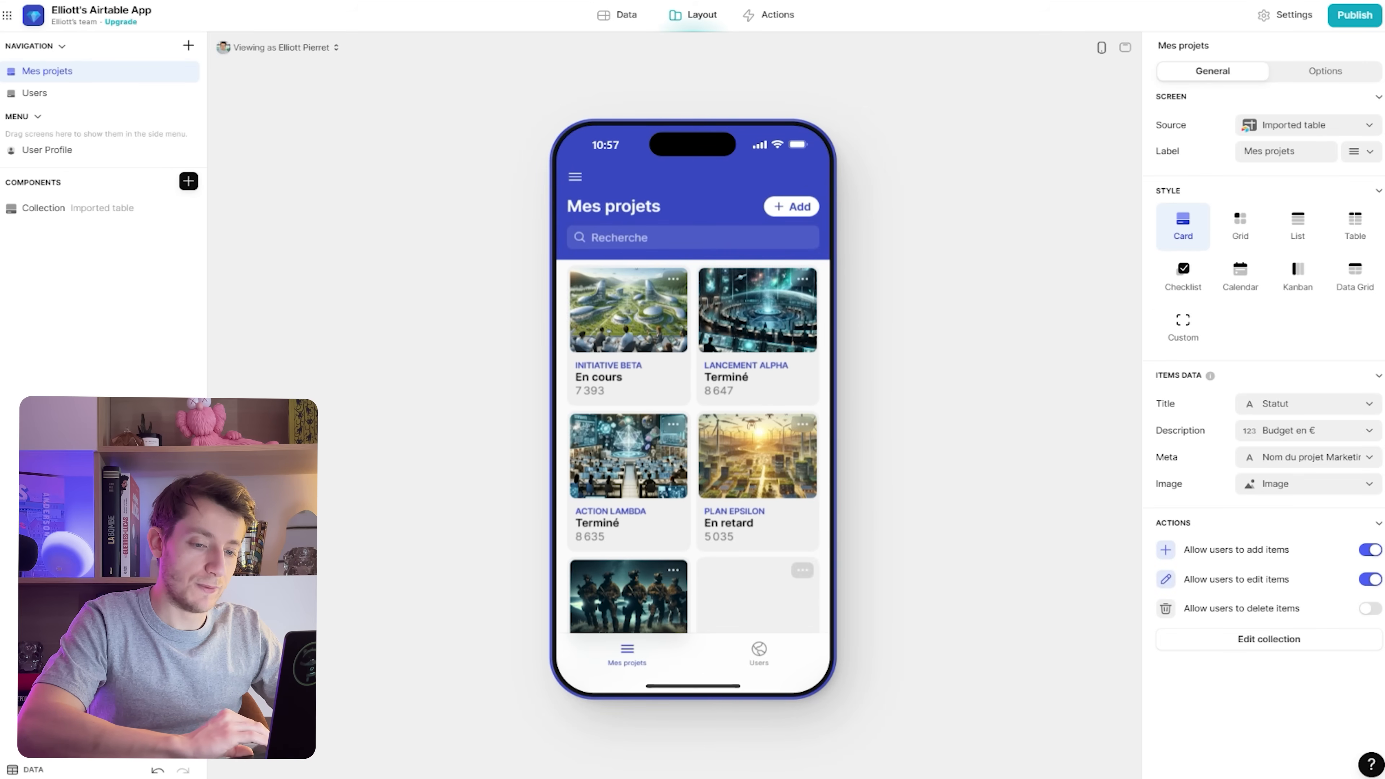
click(1270, 640)
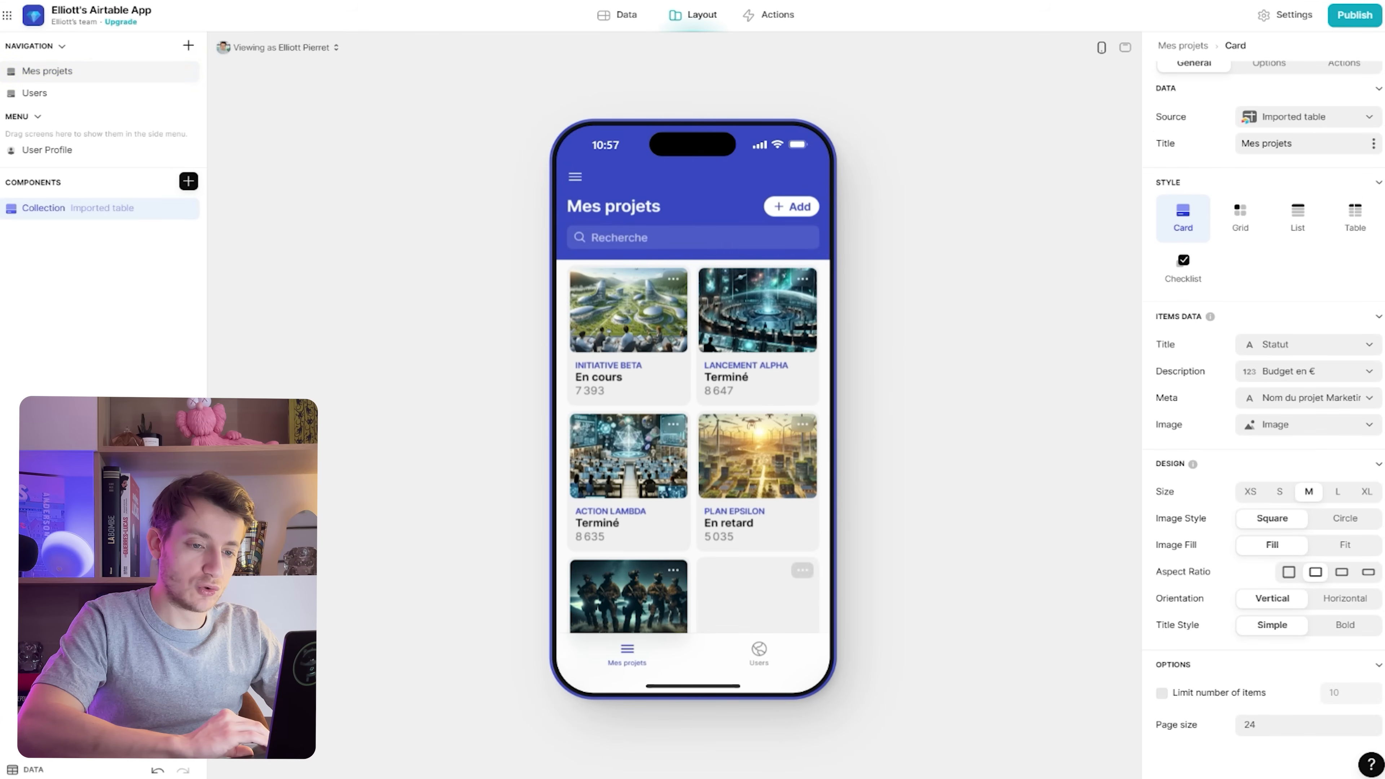
Try small, medium and large card sizes, keeping large cards with square images that fill the frame
scroll(1269, 398, down, 1)
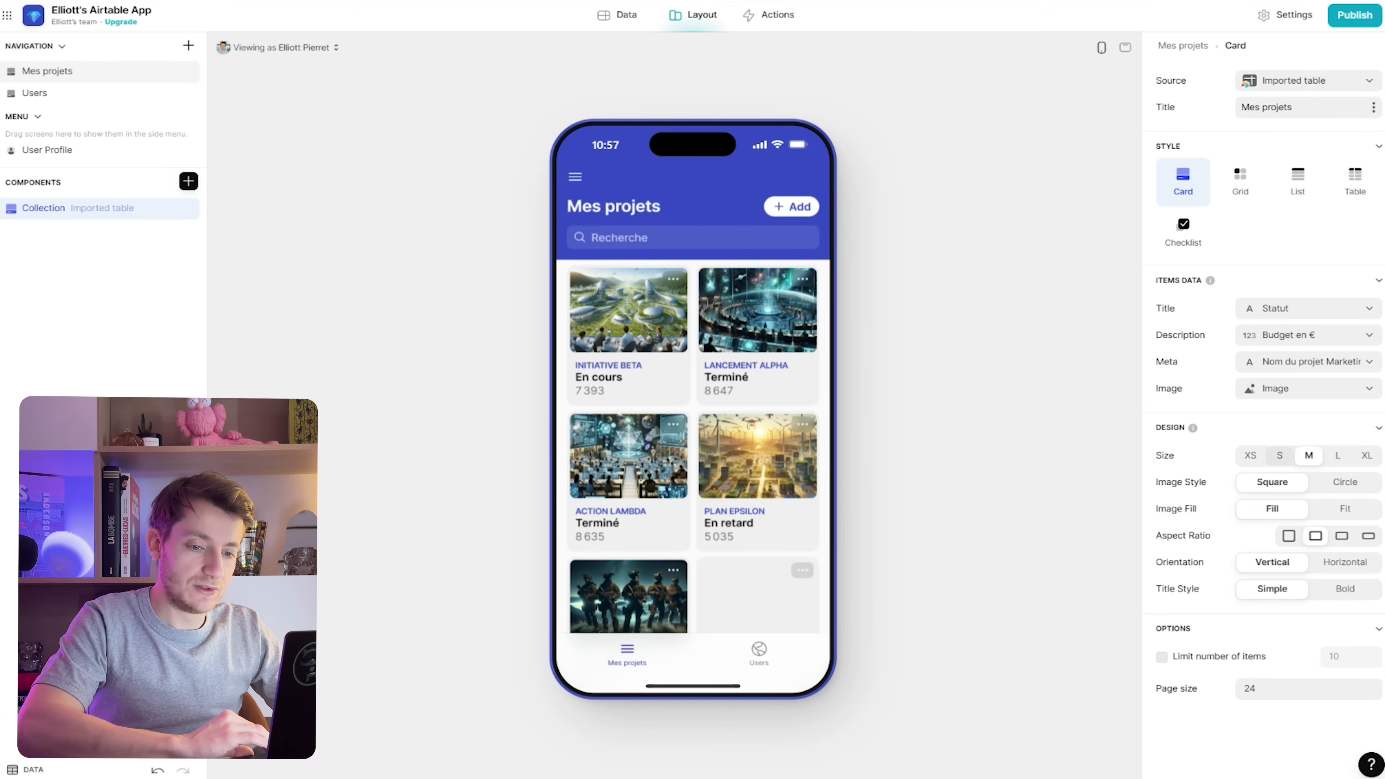
click(1280, 456)
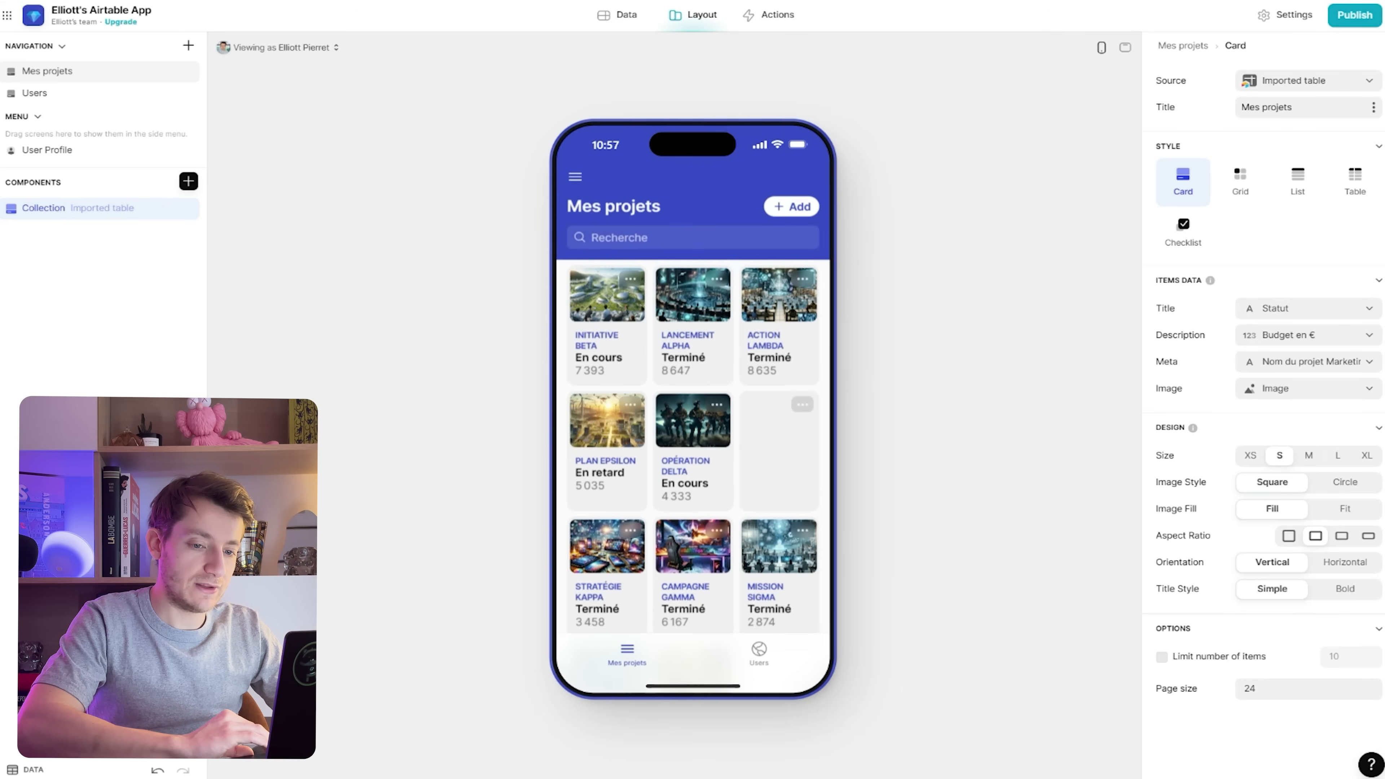
click(1309, 455)
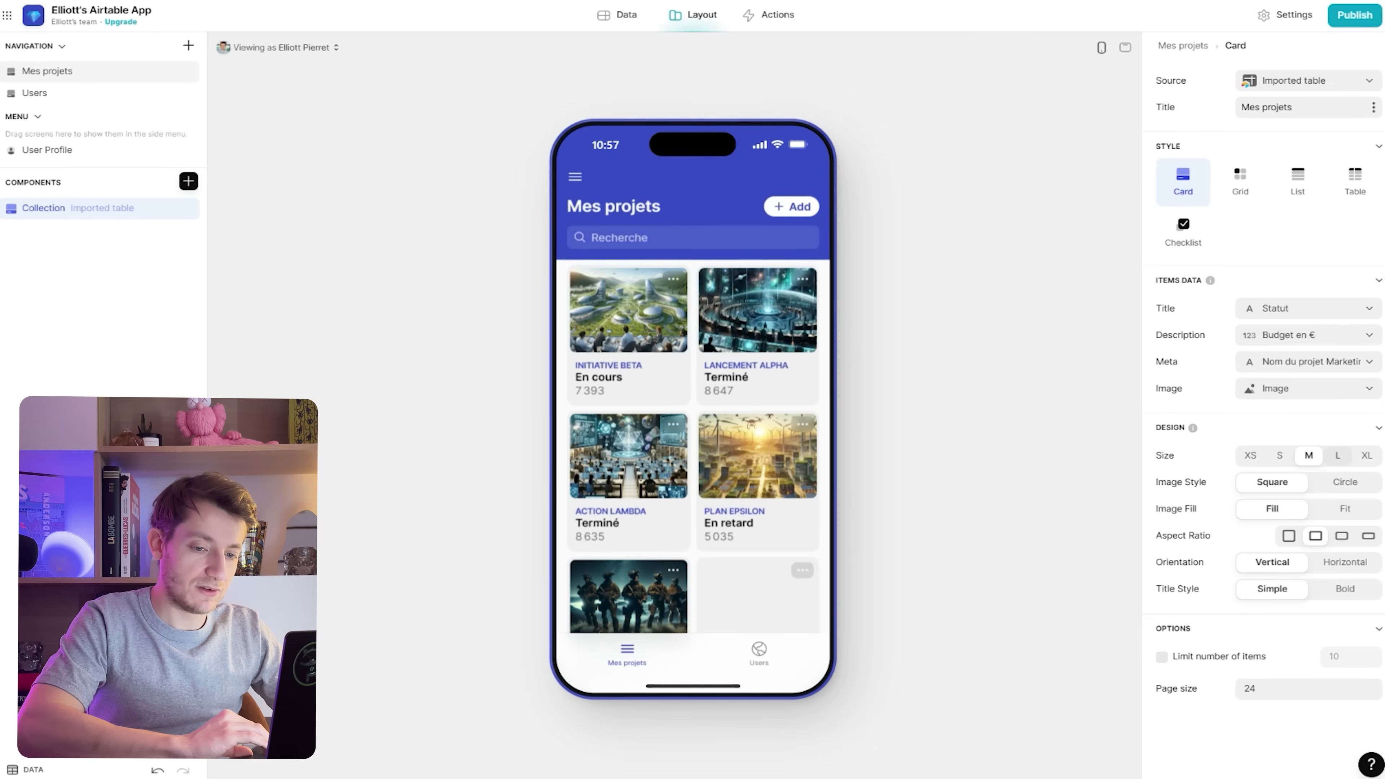
click(1337, 455)
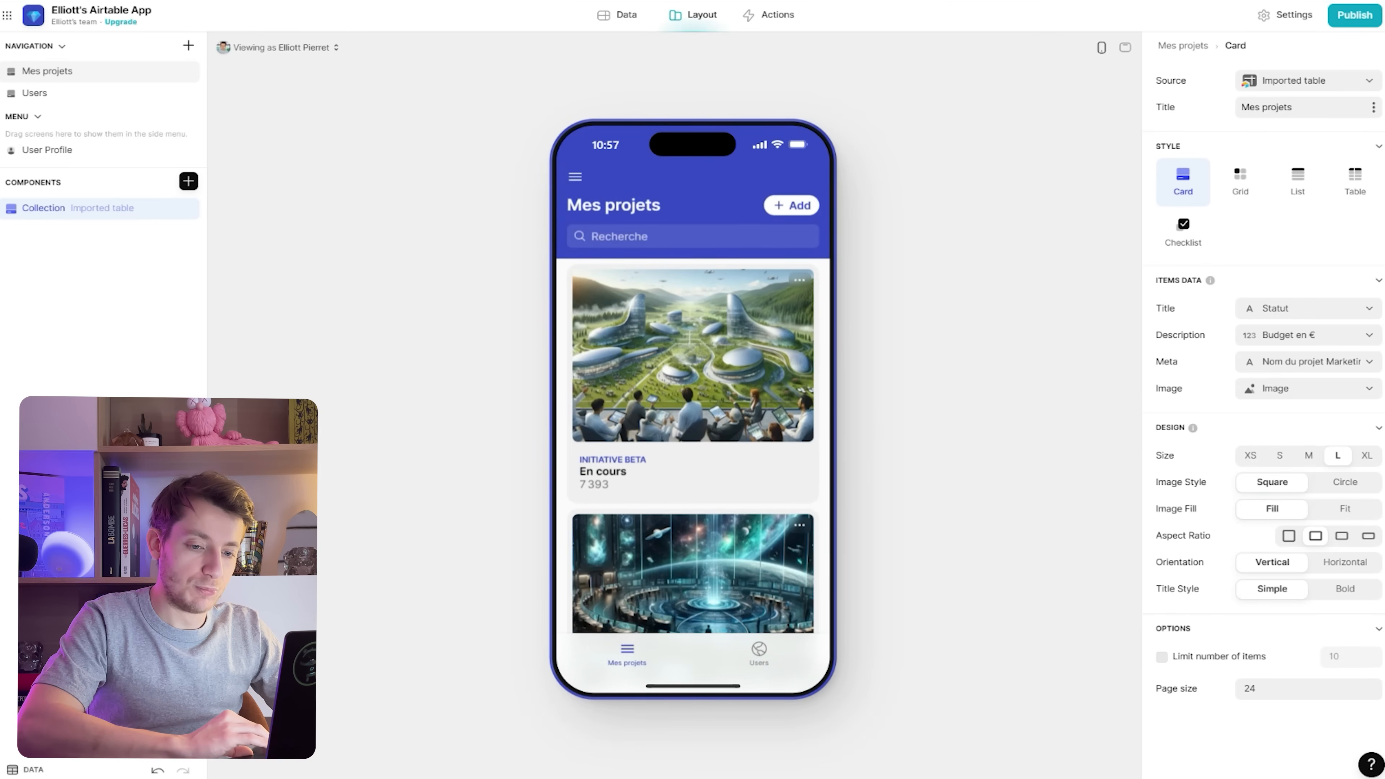
click(1345, 482)
click(1273, 483)
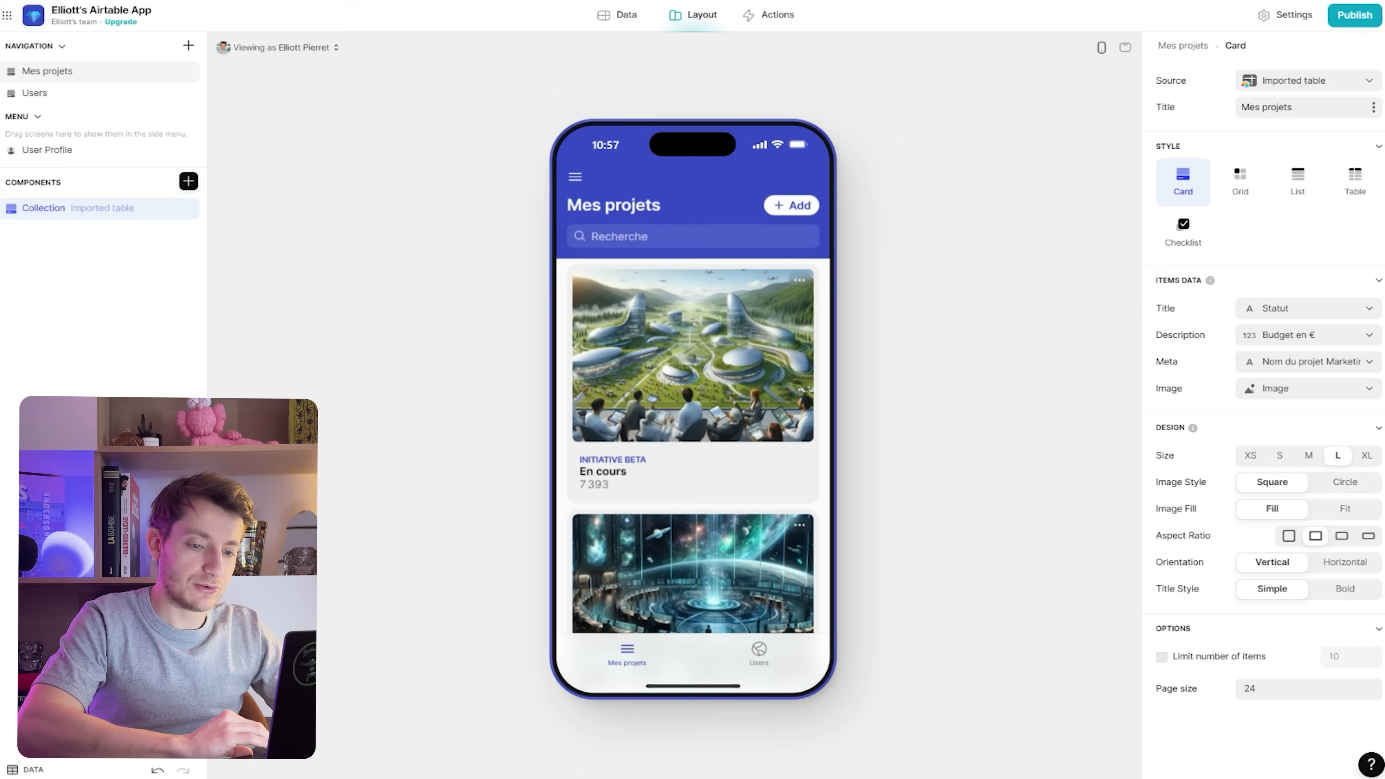
click(1345, 508)
click(1272, 508)
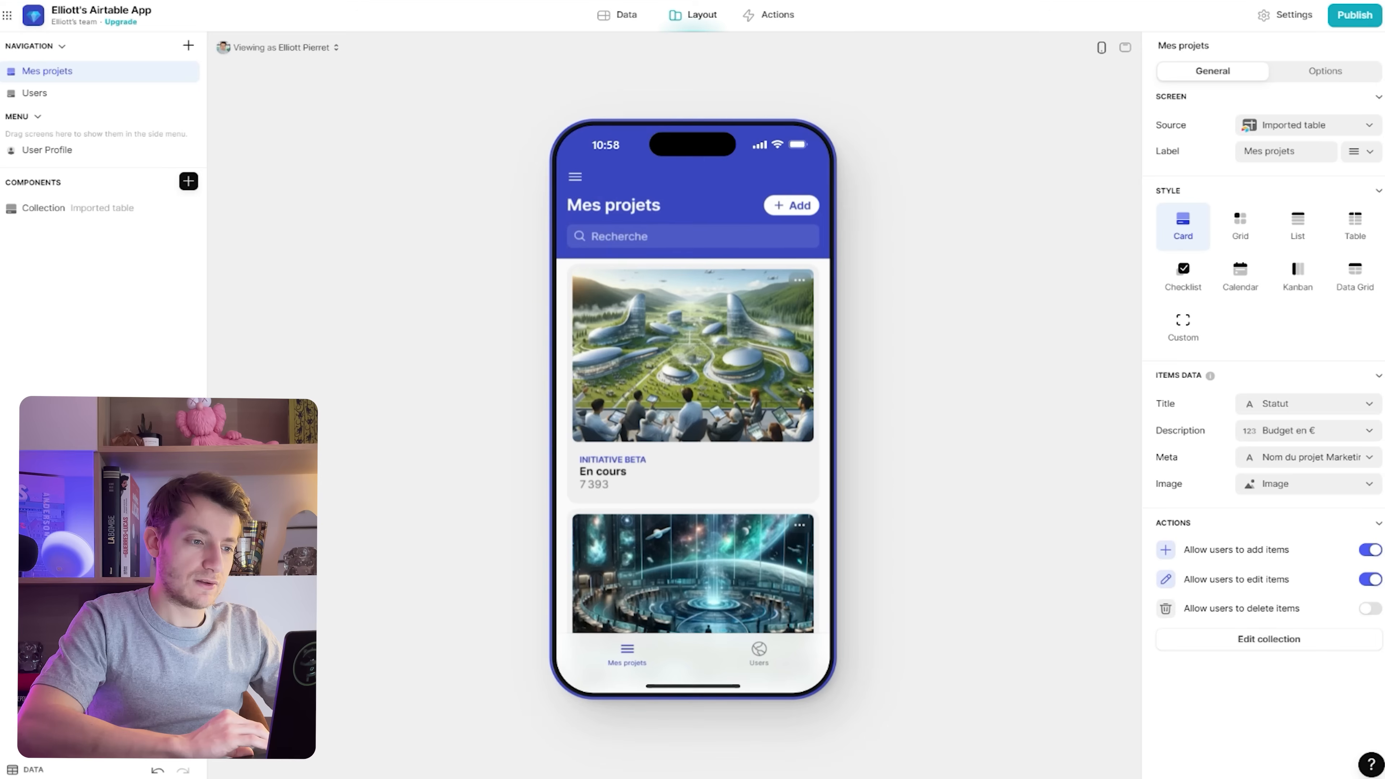
Add a filter for names including 'Beta', remove it, then open the add-project form
click(1269, 639)
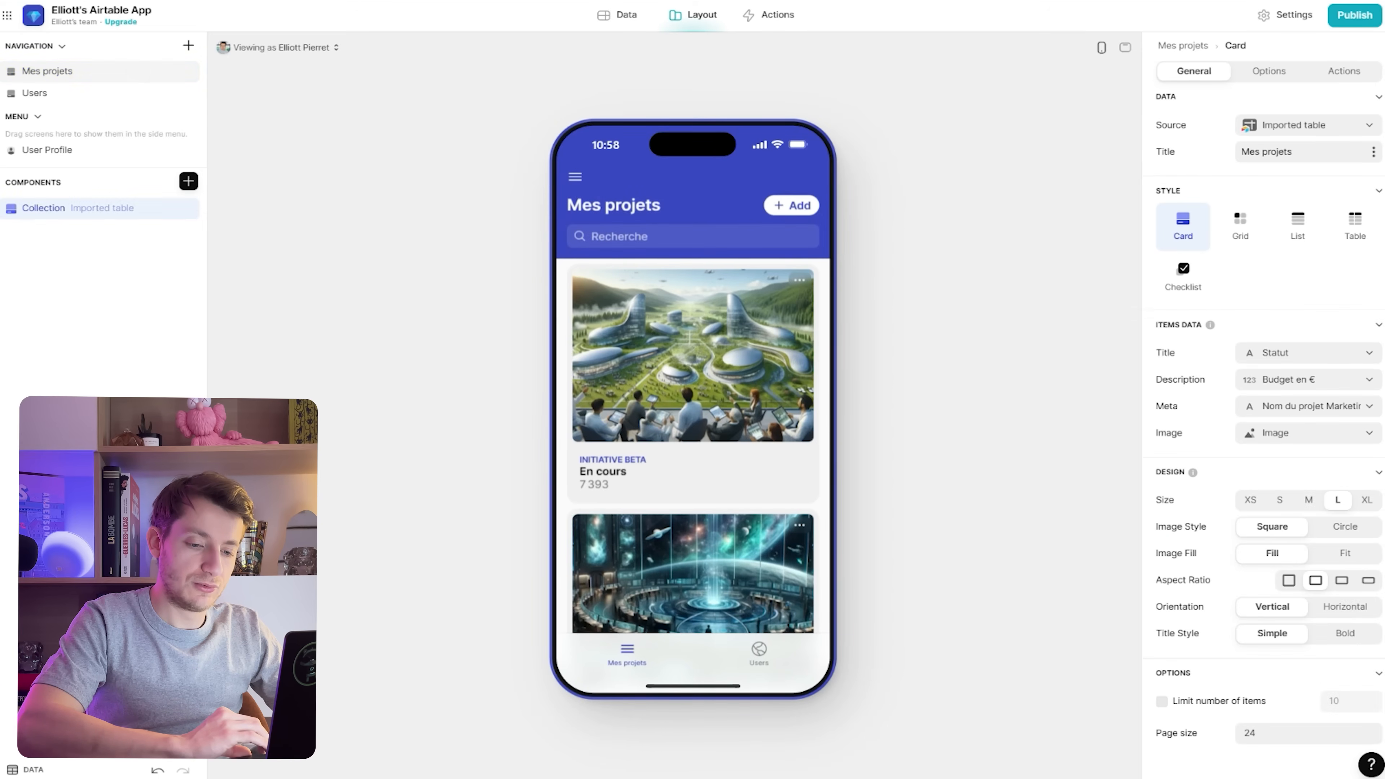
click(1269, 72)
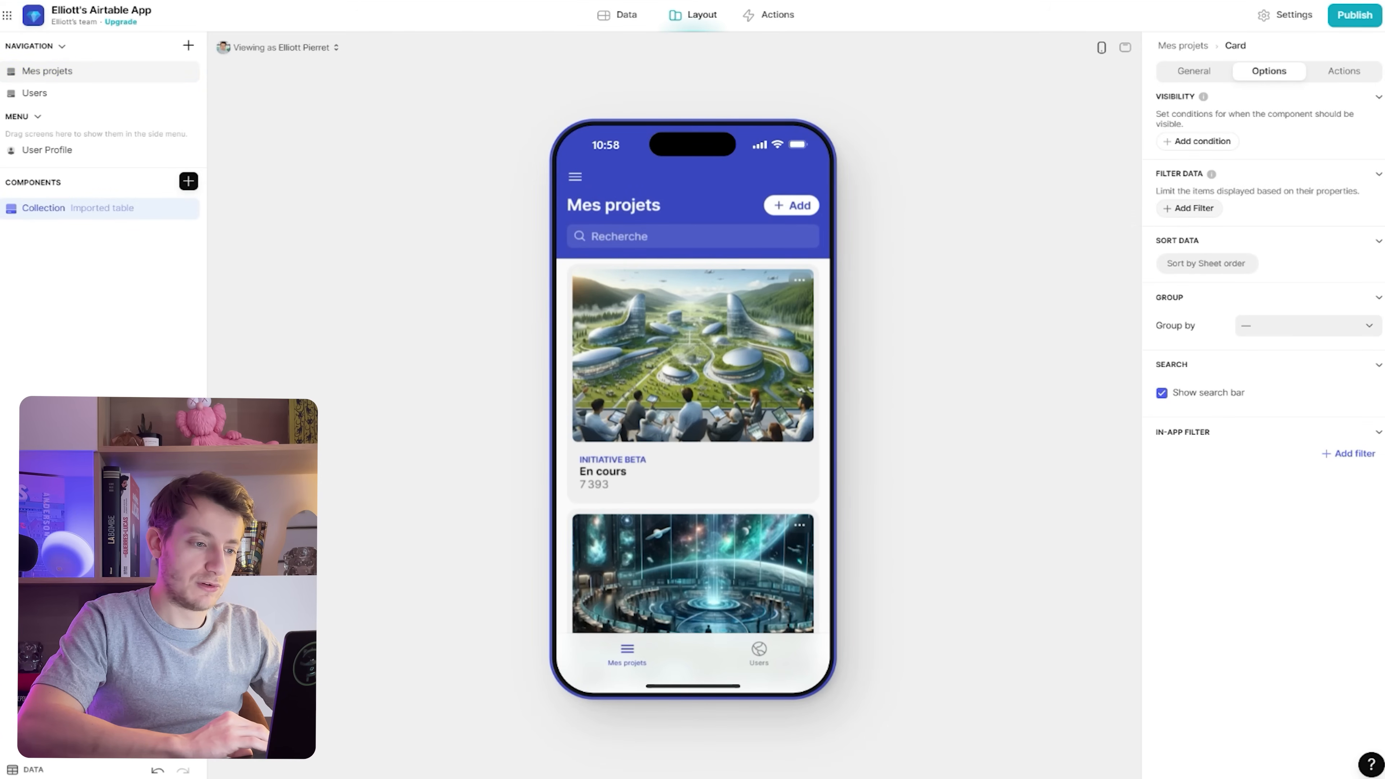
click(1191, 210)
click(1222, 197)
click(1184, 265)
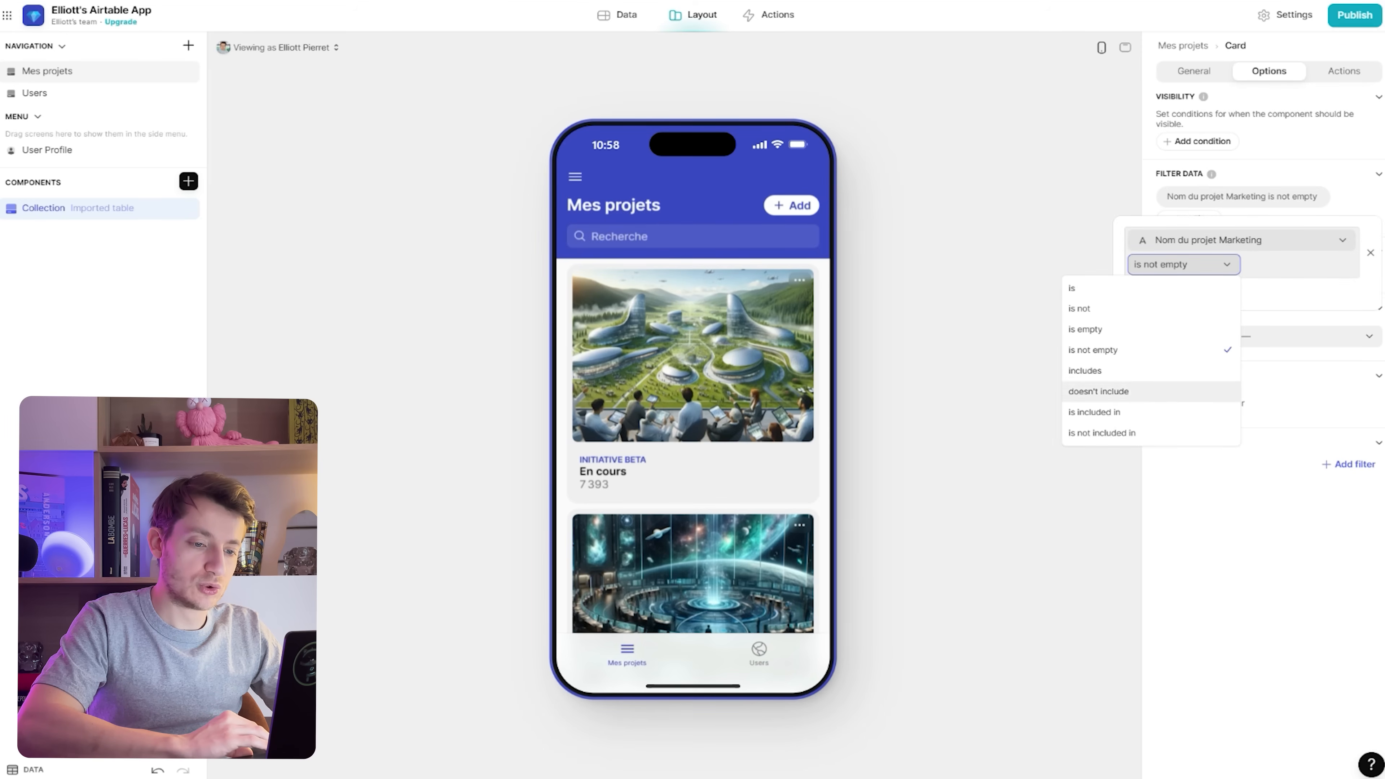
click(1085, 370)
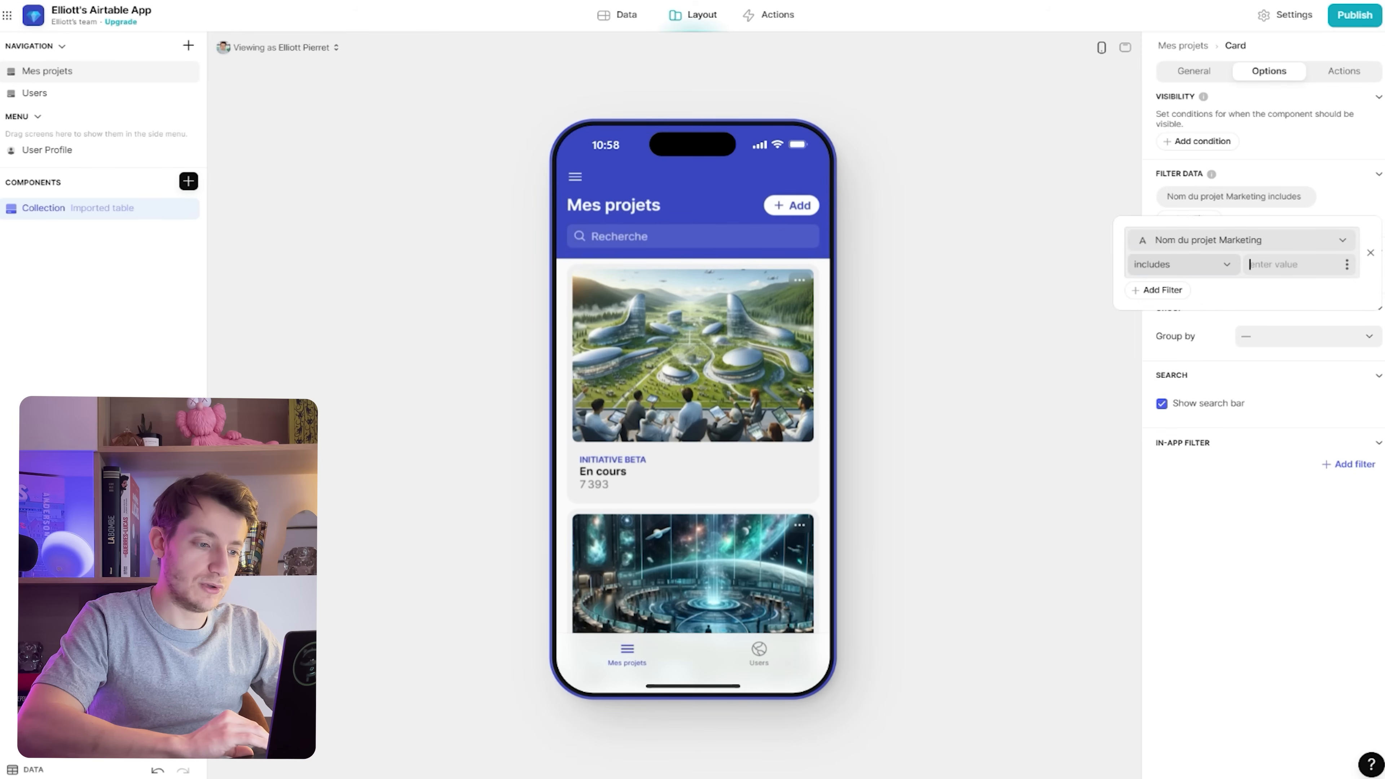
text(Beta)
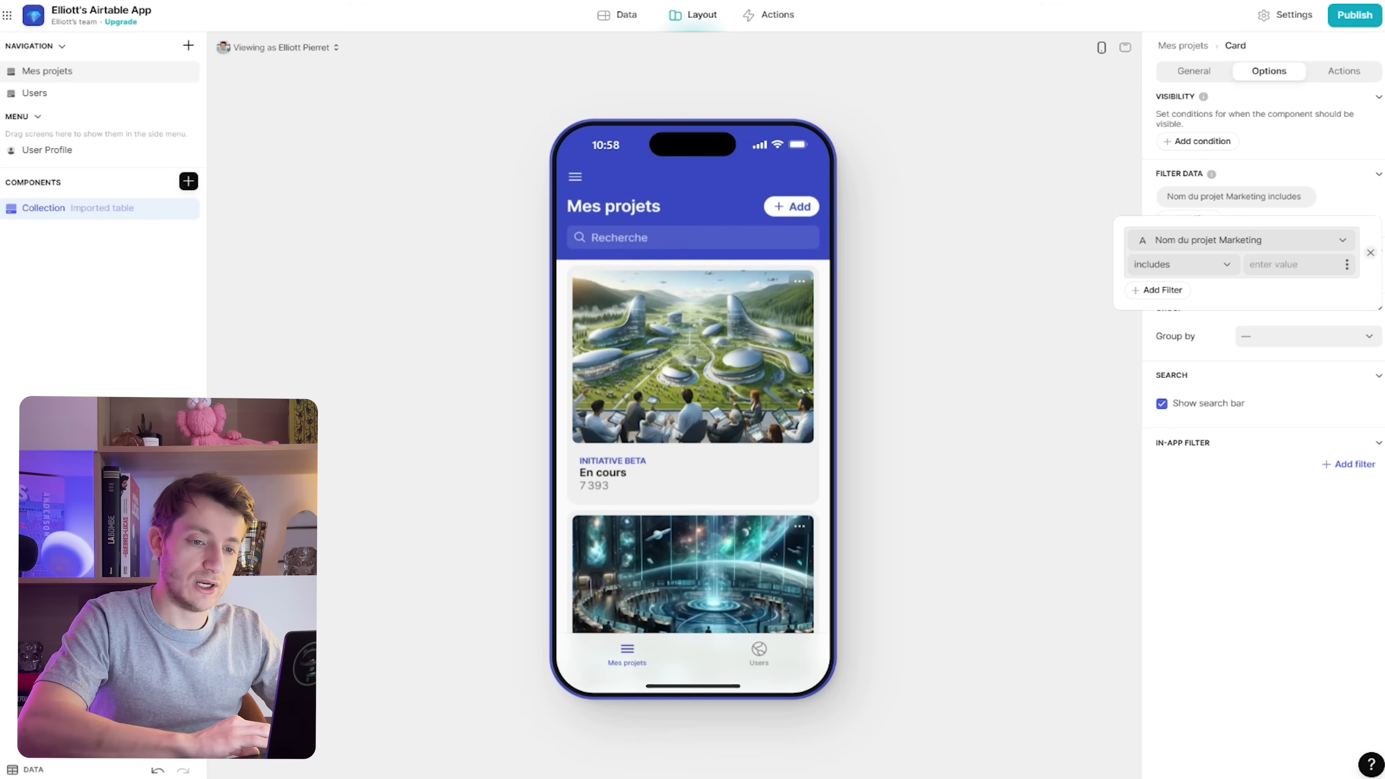
click(1371, 252)
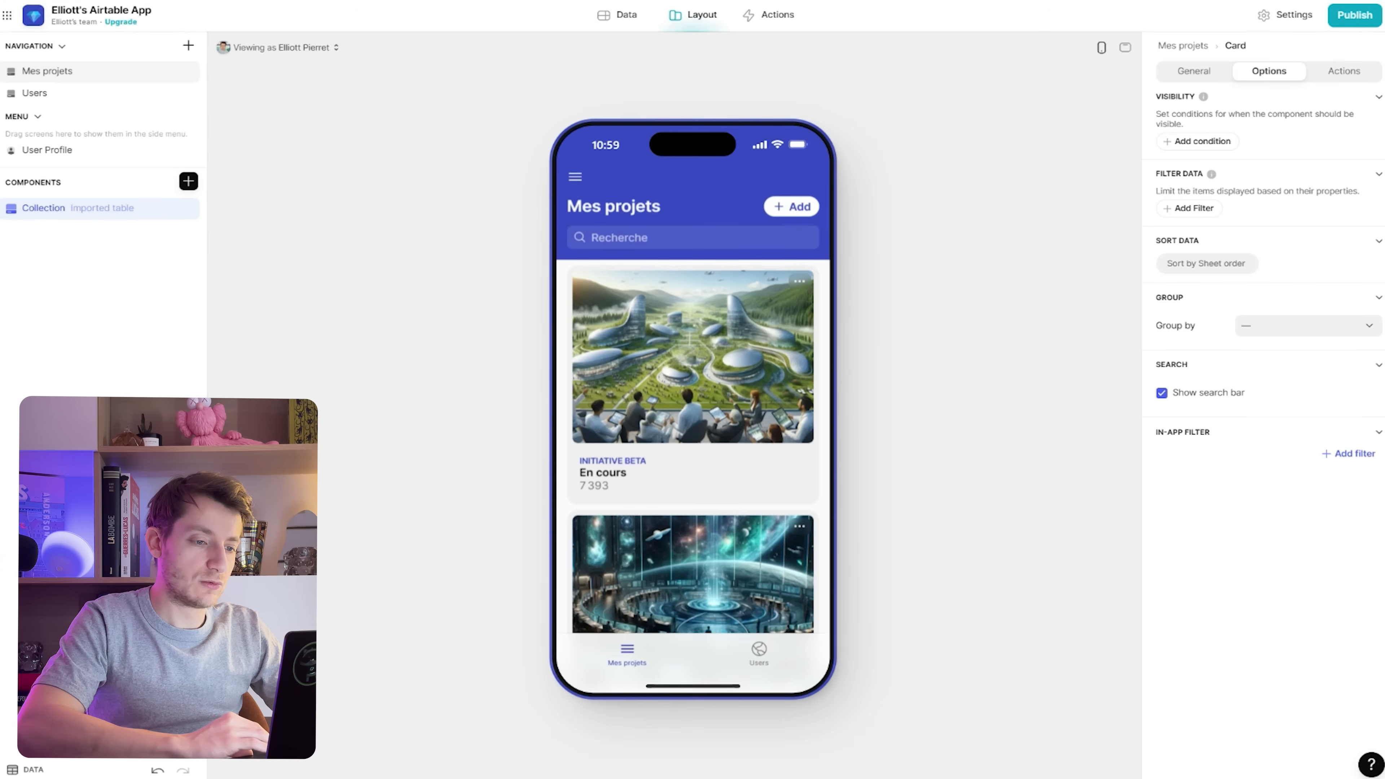
click(791, 207)
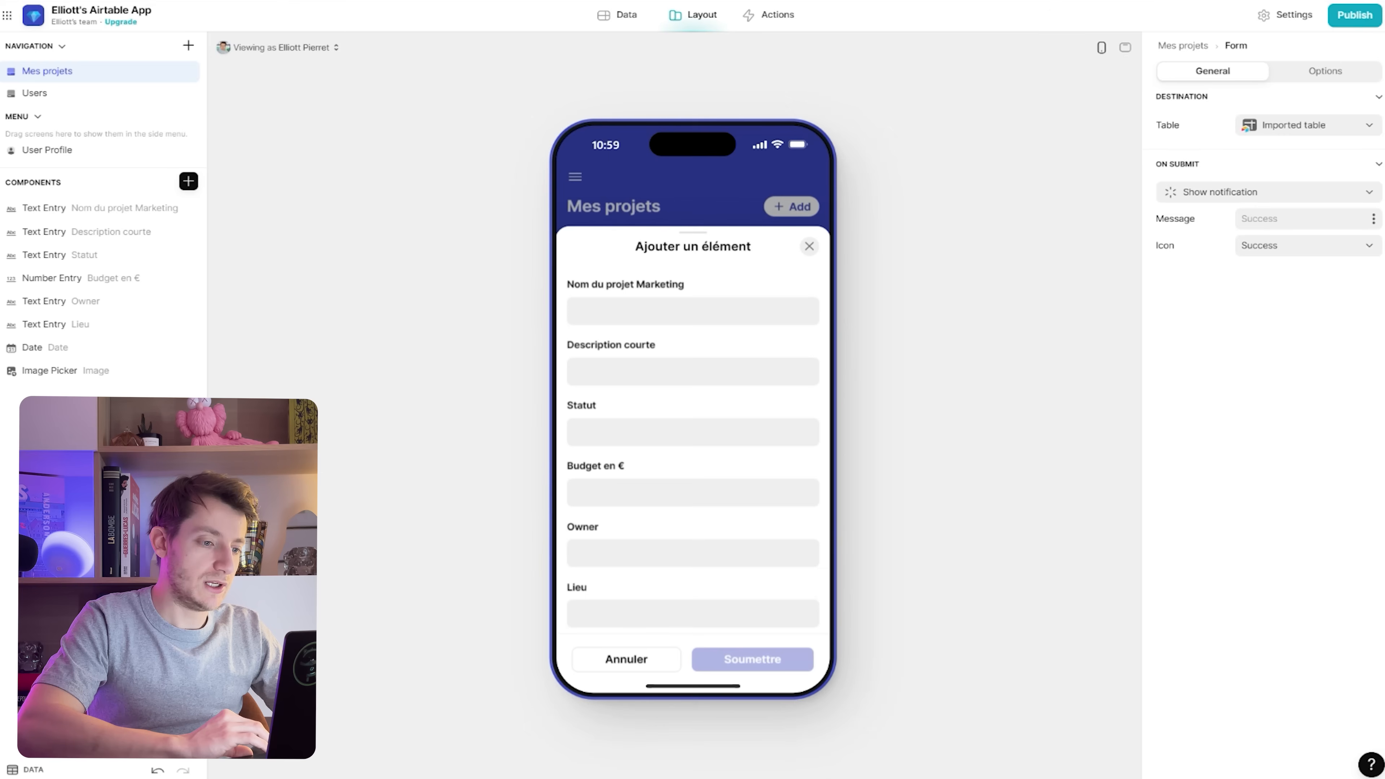
Check the name, description and Statut fields in the preview, then delete the Text Entry Statut component
click(577, 311)
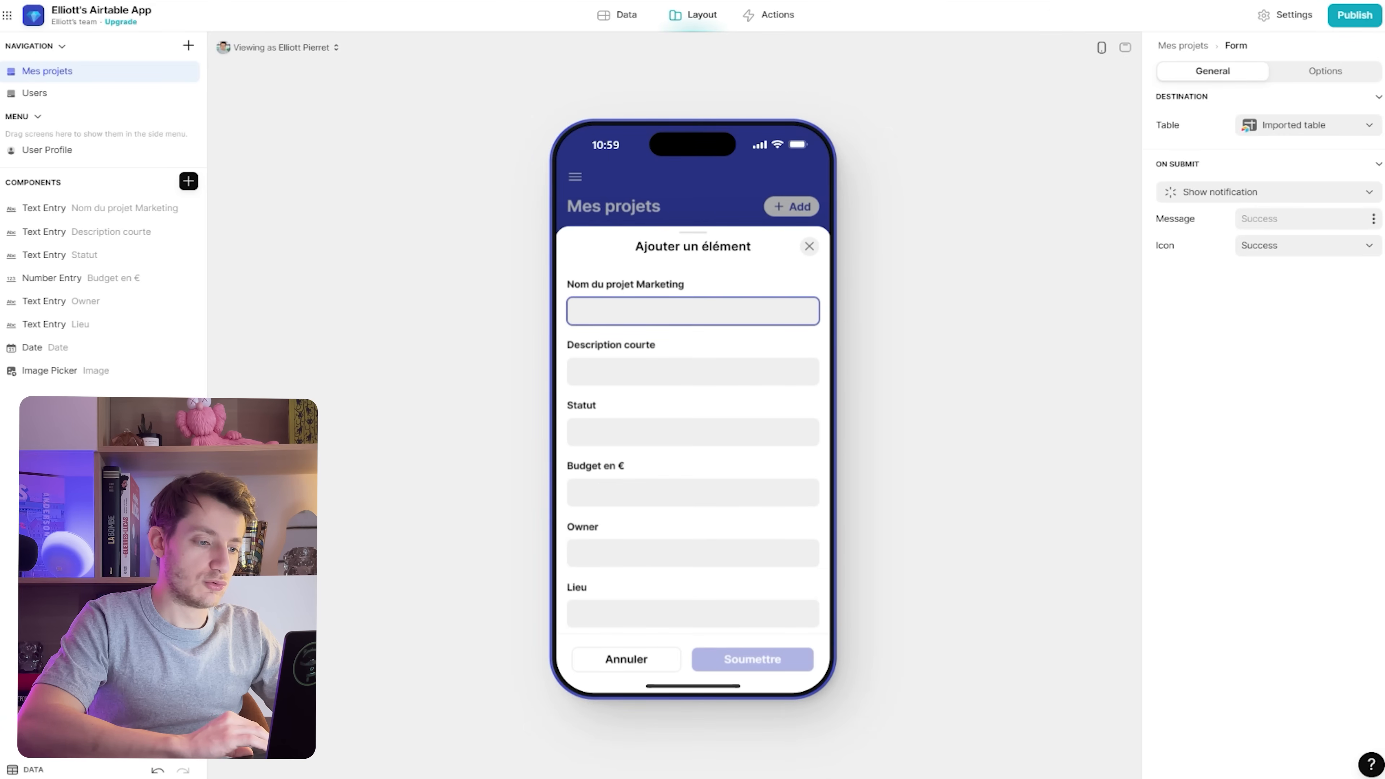
click(577, 372)
click(577, 432)
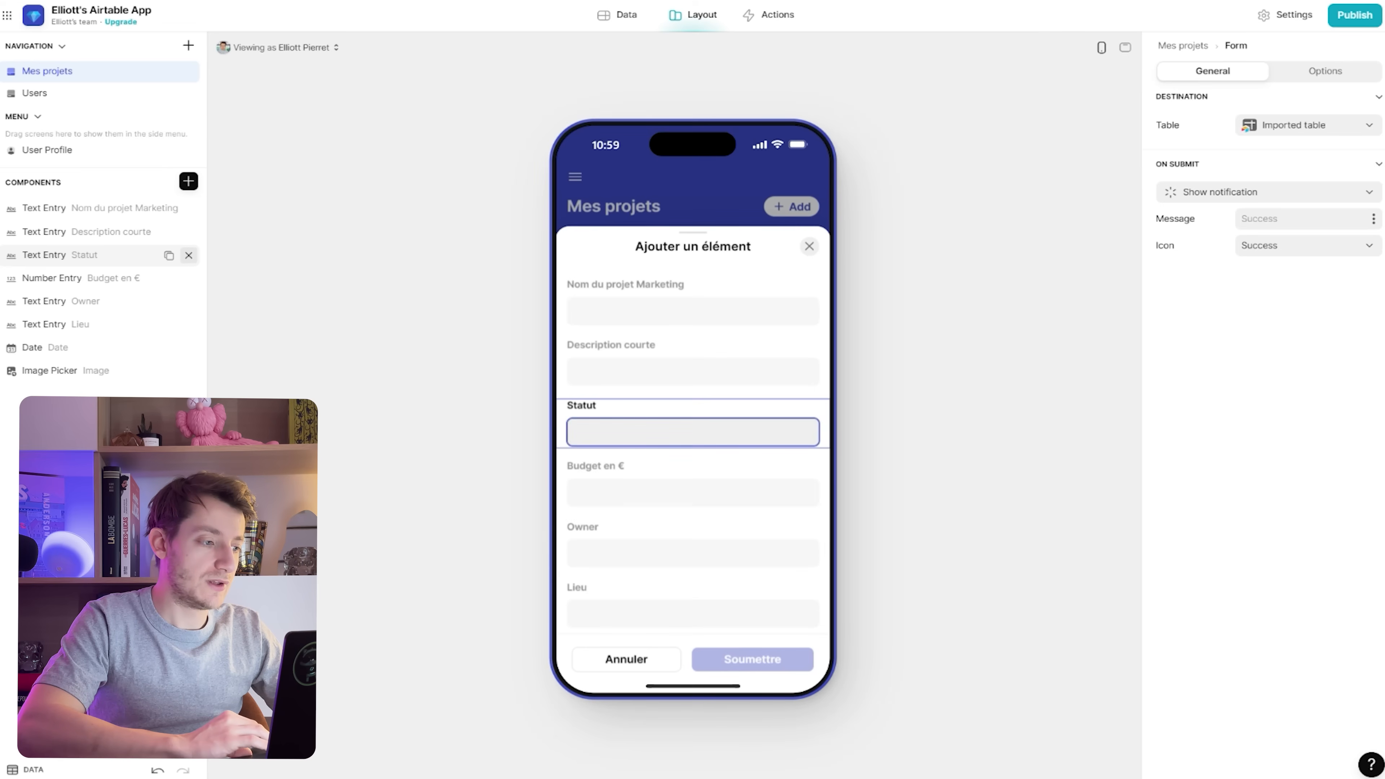
click(188, 255)
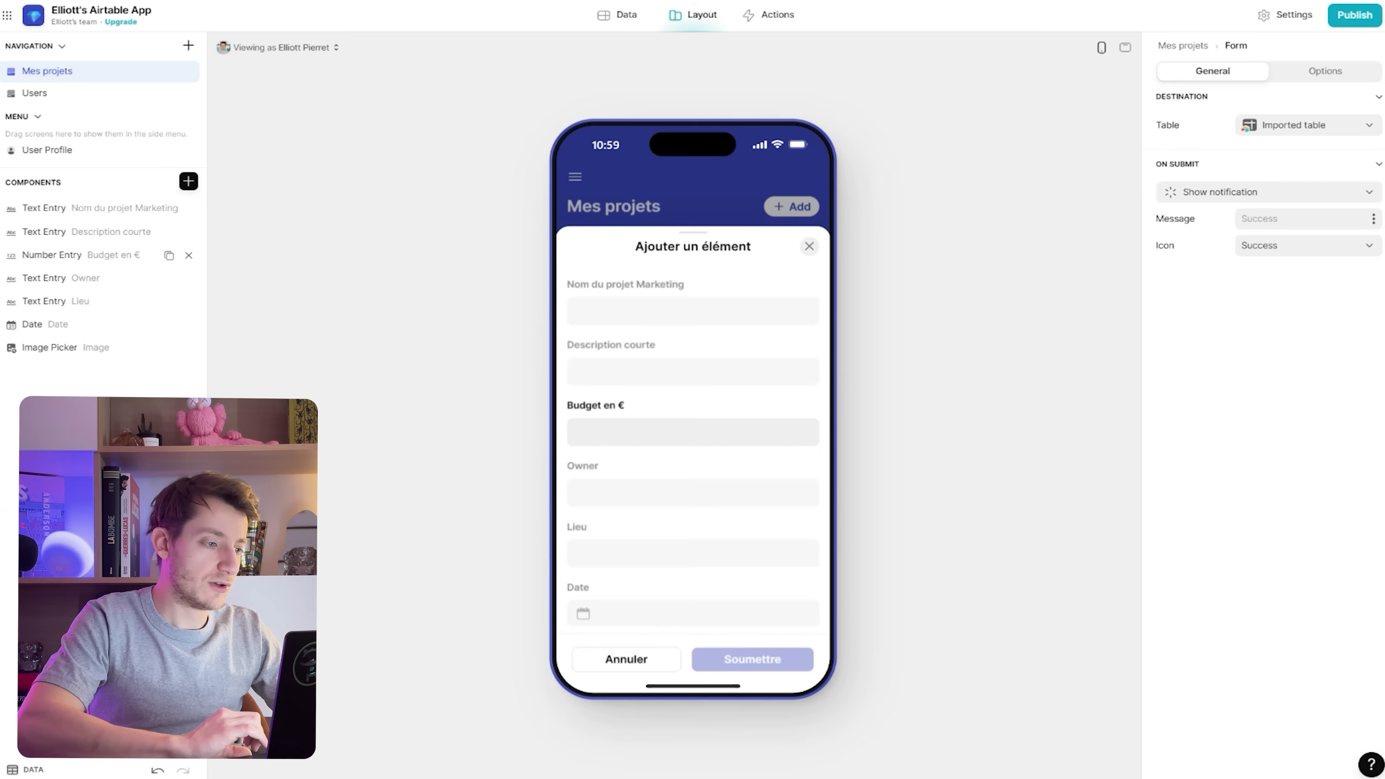
click(188, 181)
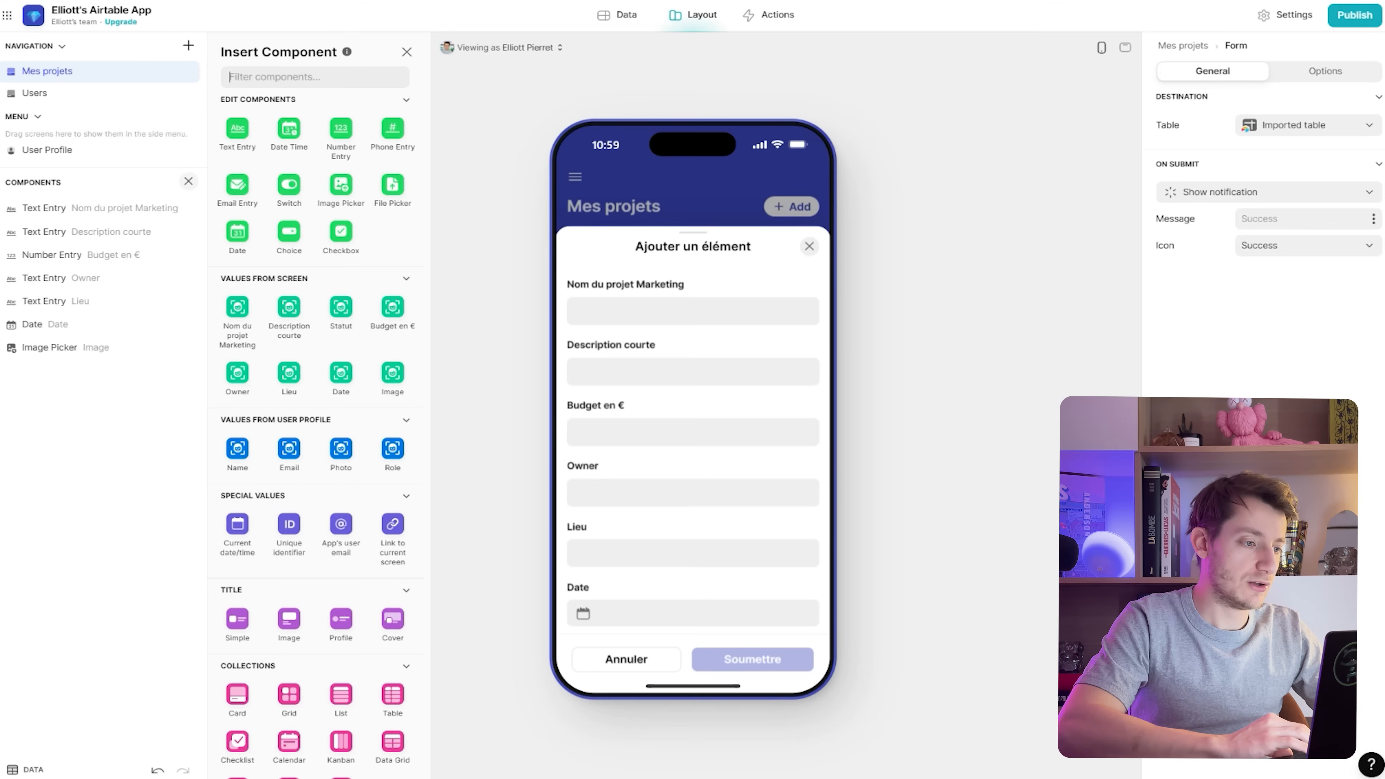
Add a Choice component below the budget entry that takes its values from Statut
scroll(315, 404, down, 3)
scroll(315, 403, up, 2)
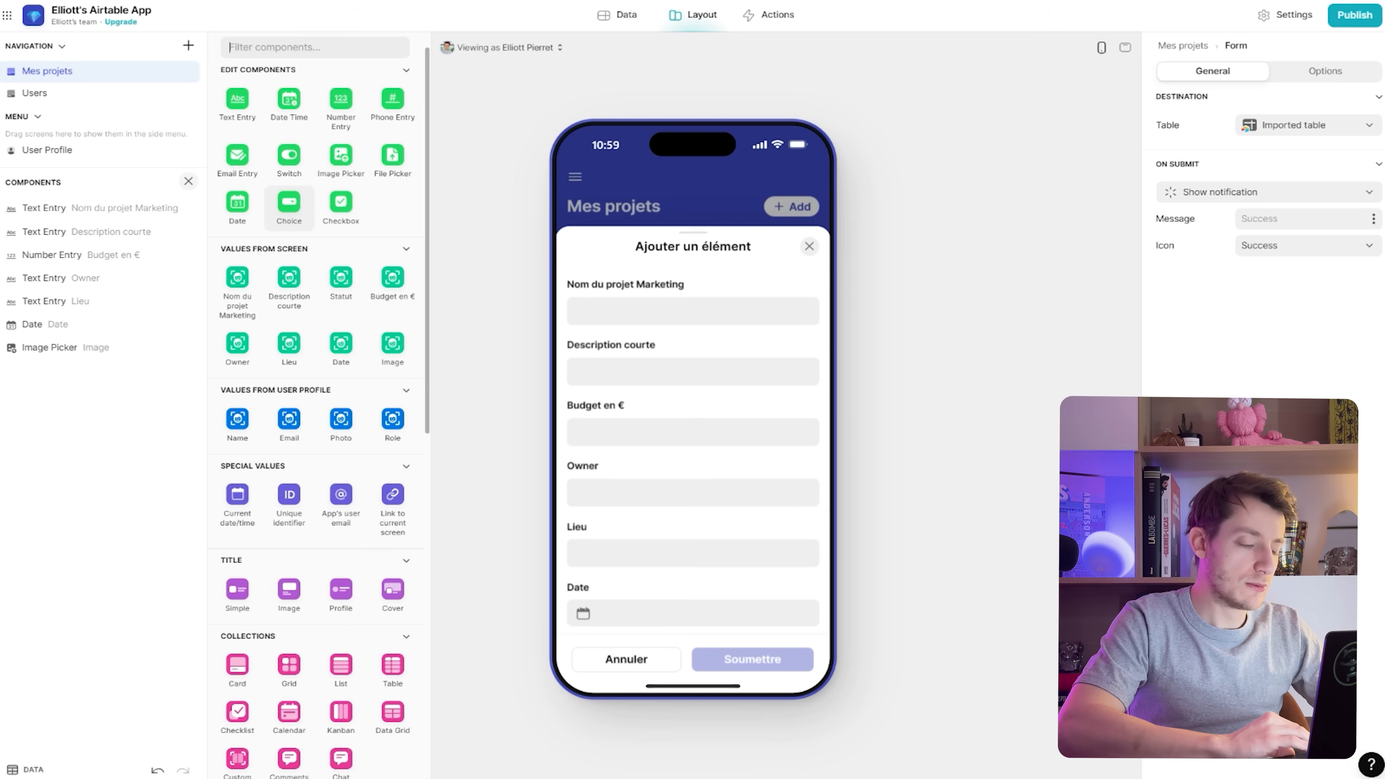
drag(289, 202, 102, 274)
click(103, 277)
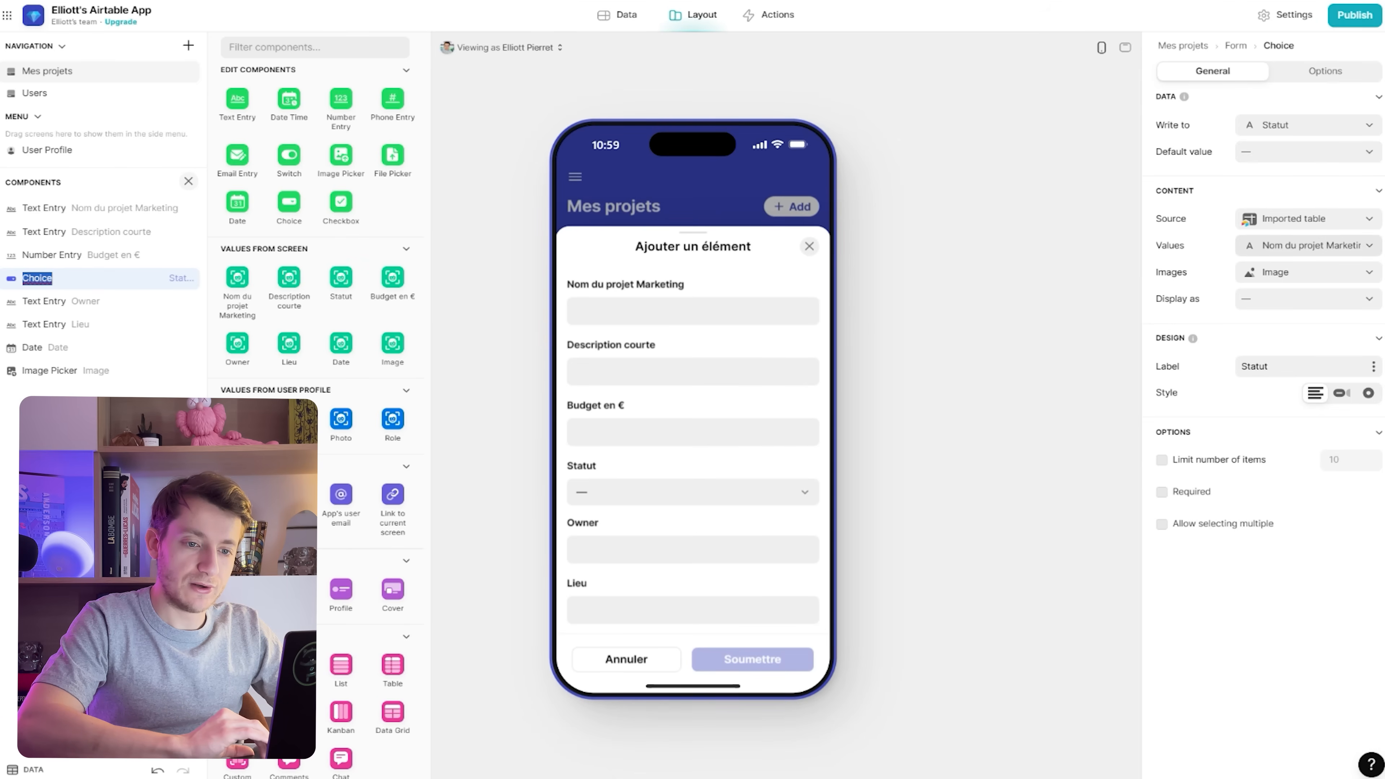
click(1309, 245)
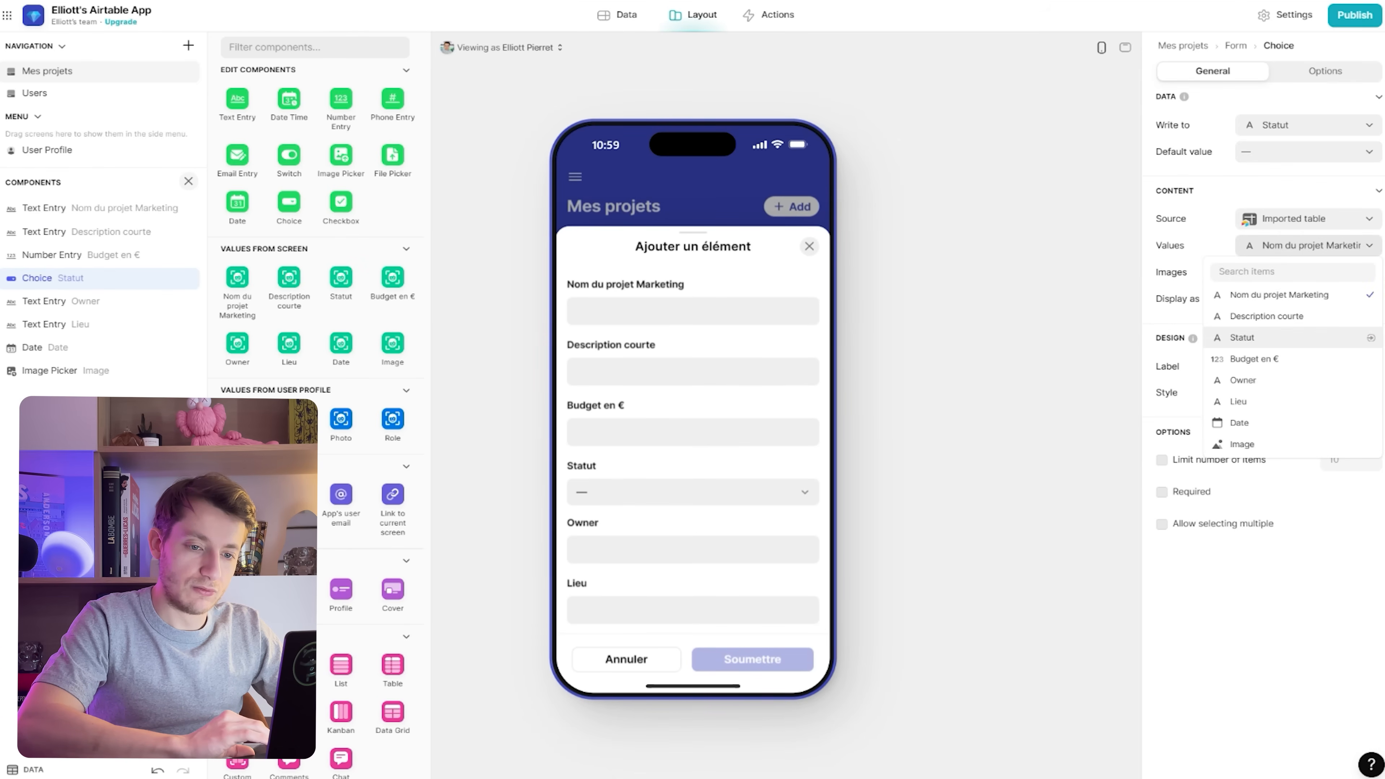
click(1242, 338)
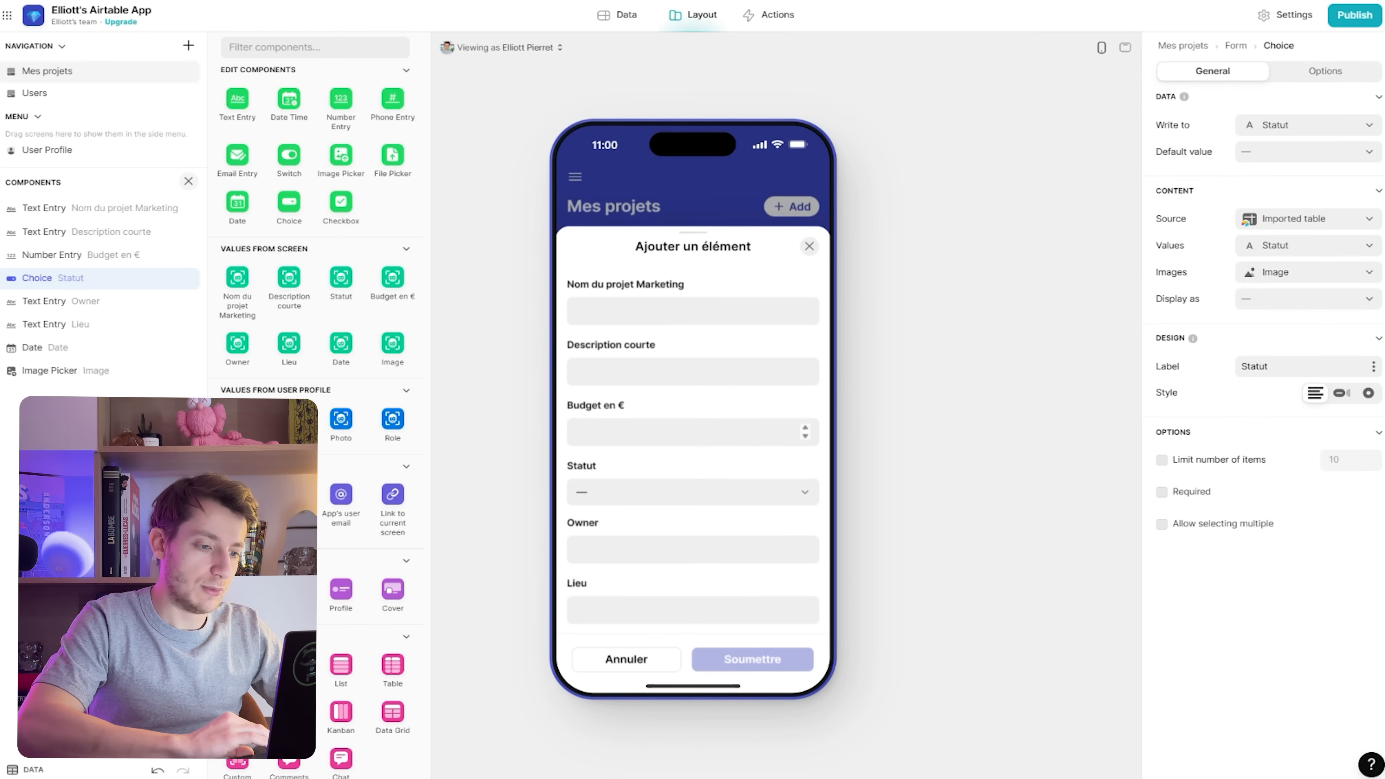
click(692, 492)
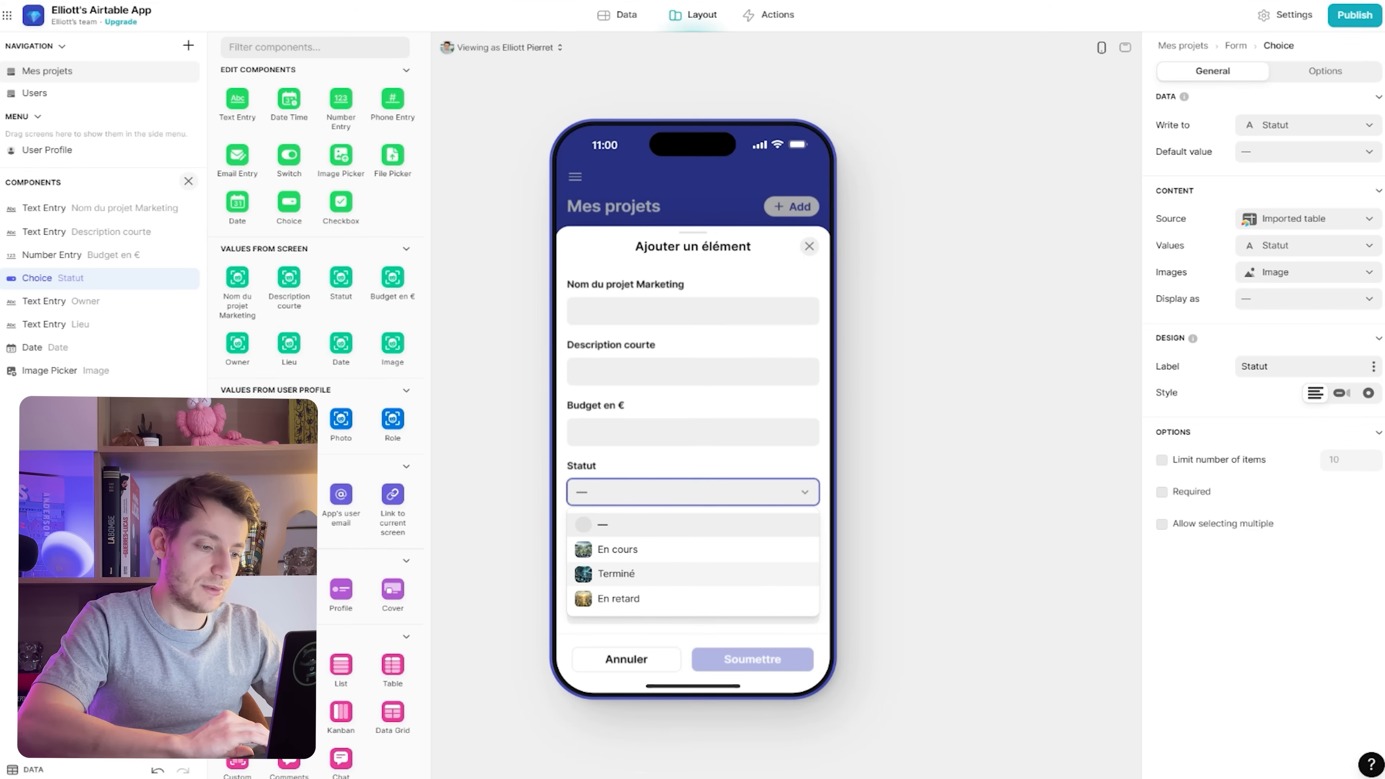
Set the status choice's Images to none and check the En cours, Terminé, En retard options
click(1309, 272)
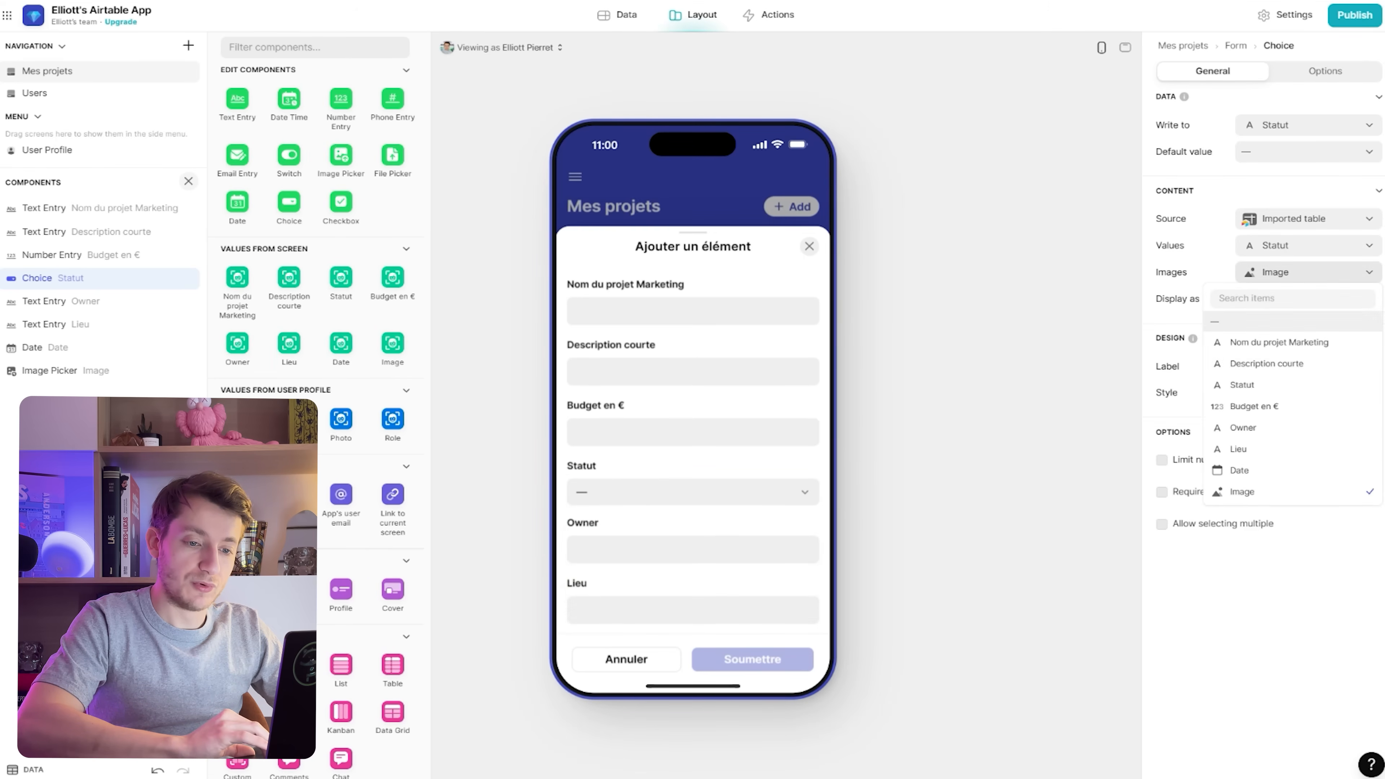
click(1215, 322)
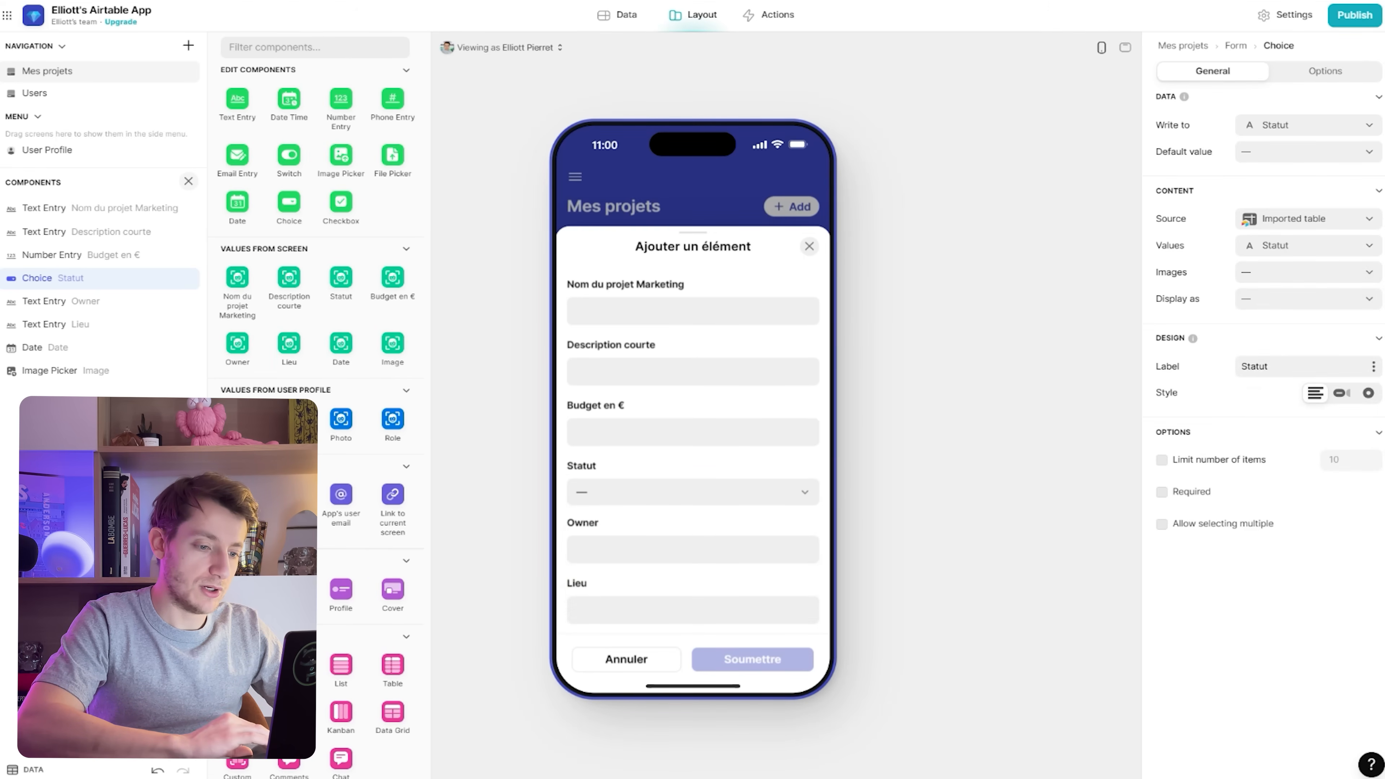
click(693, 492)
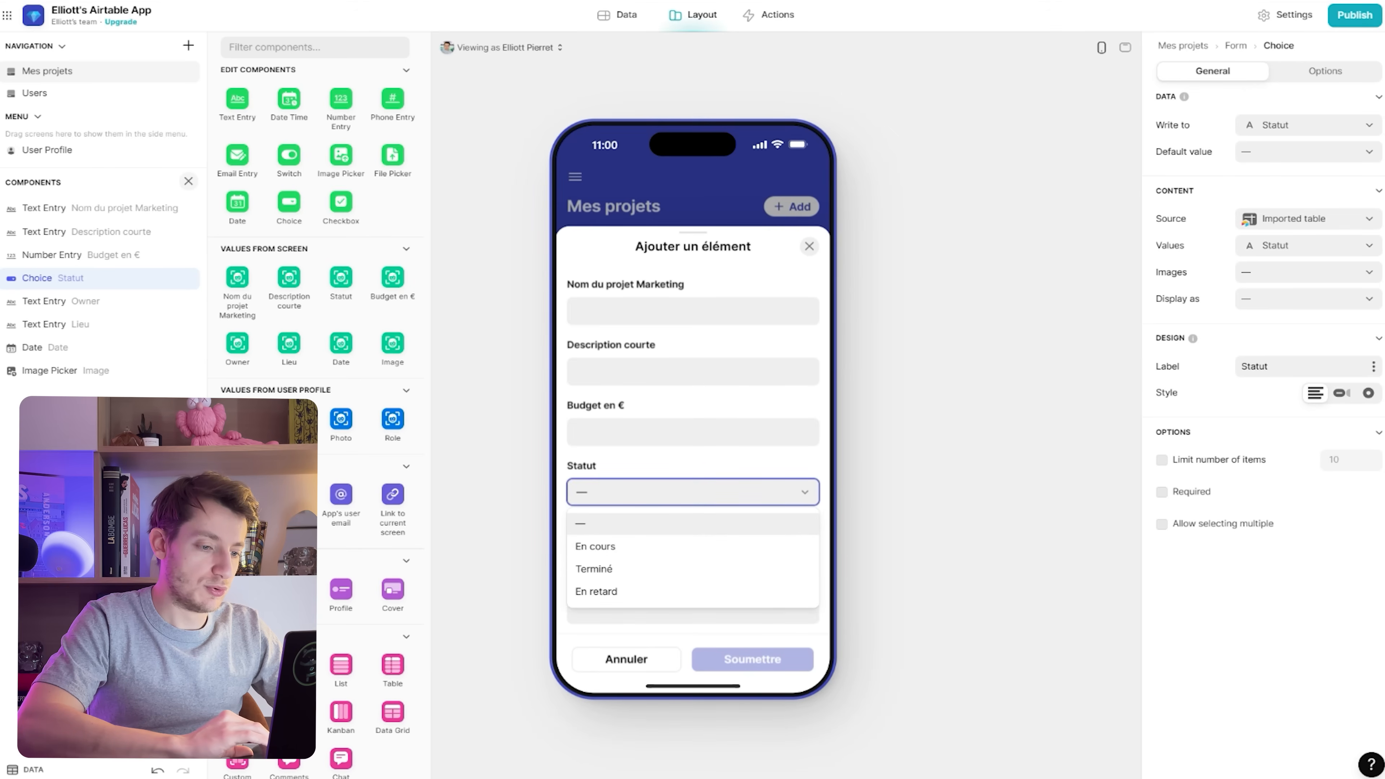
key(Escape)
click(693, 550)
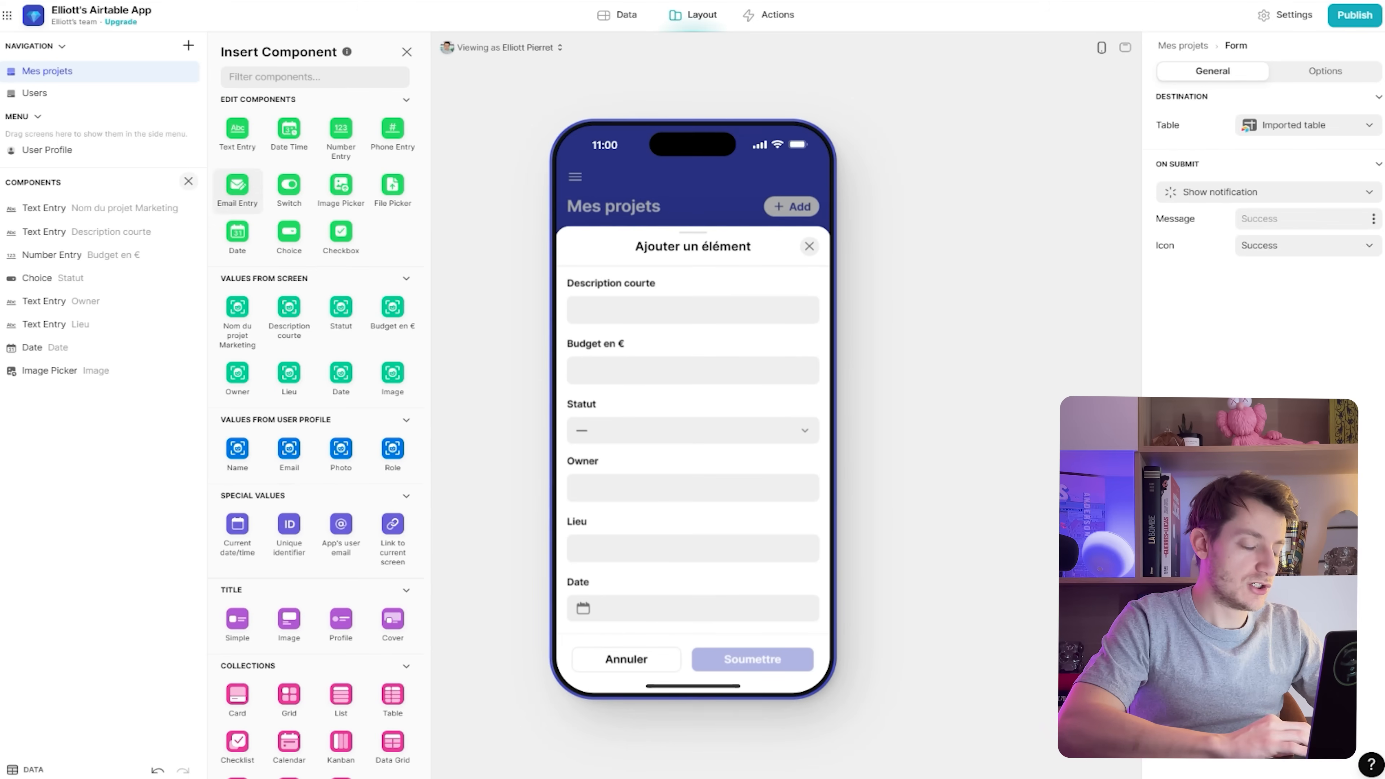
Replace the Owner text field with an Email Entry whose placeholder is the Owner value
drag(237, 184, 98, 300)
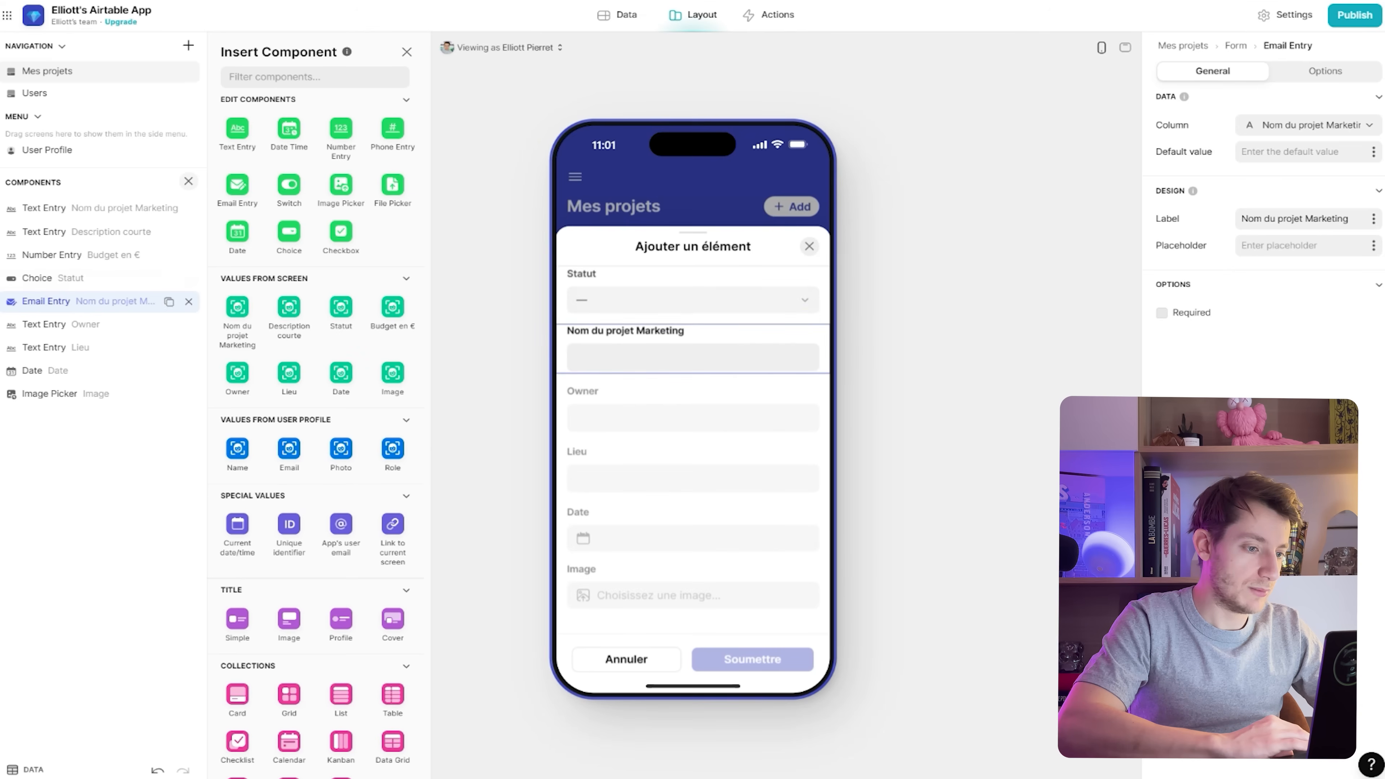
click(188, 324)
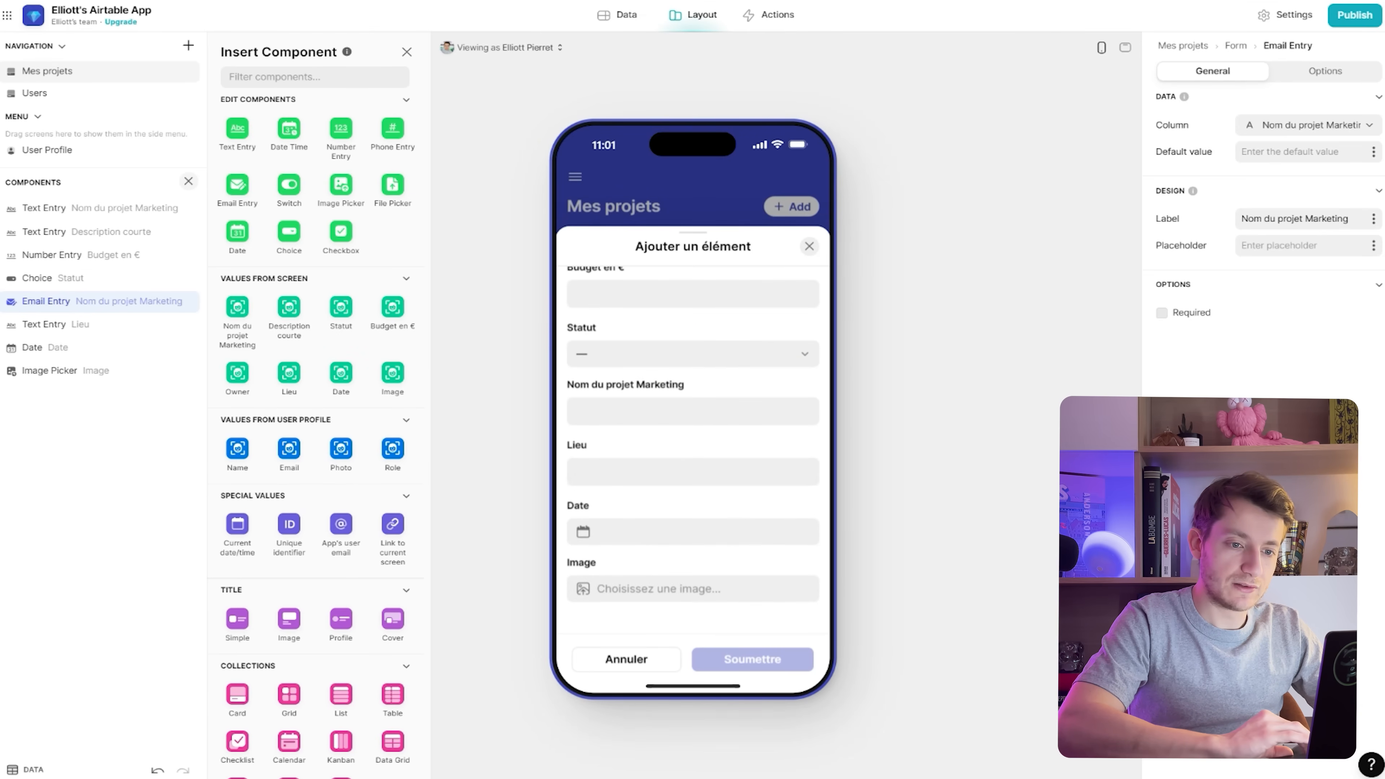
click(1374, 245)
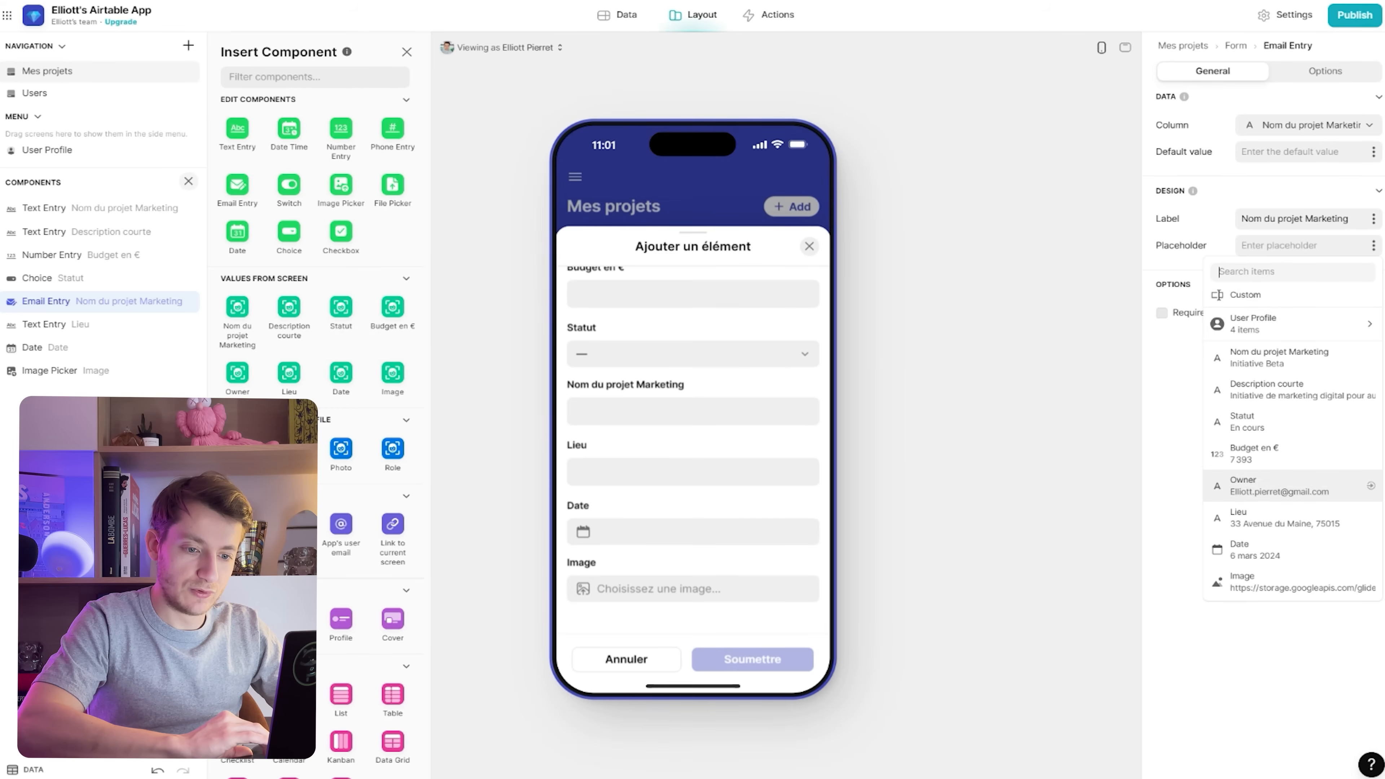
click(1282, 486)
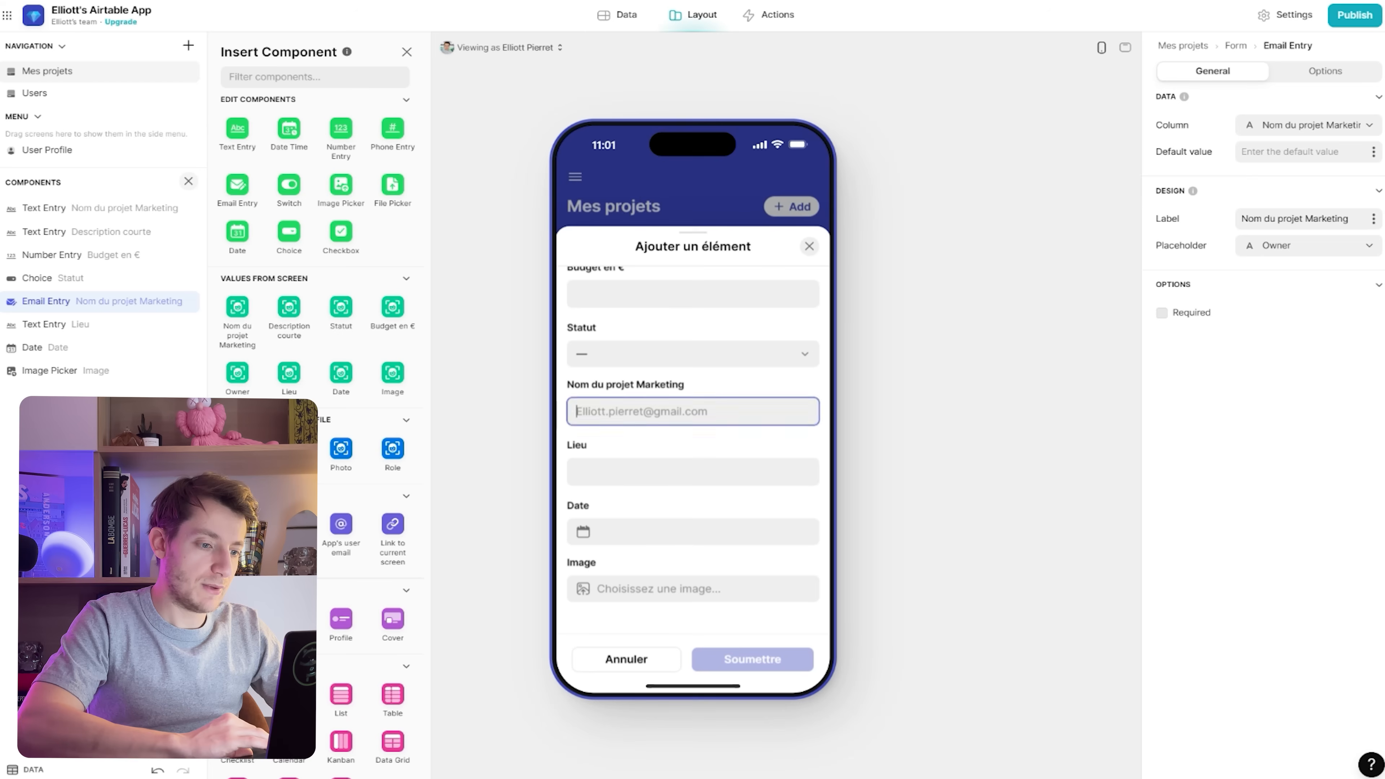
Test the e-mail field by entering '123', which is rejected as invalid
text(Elli)
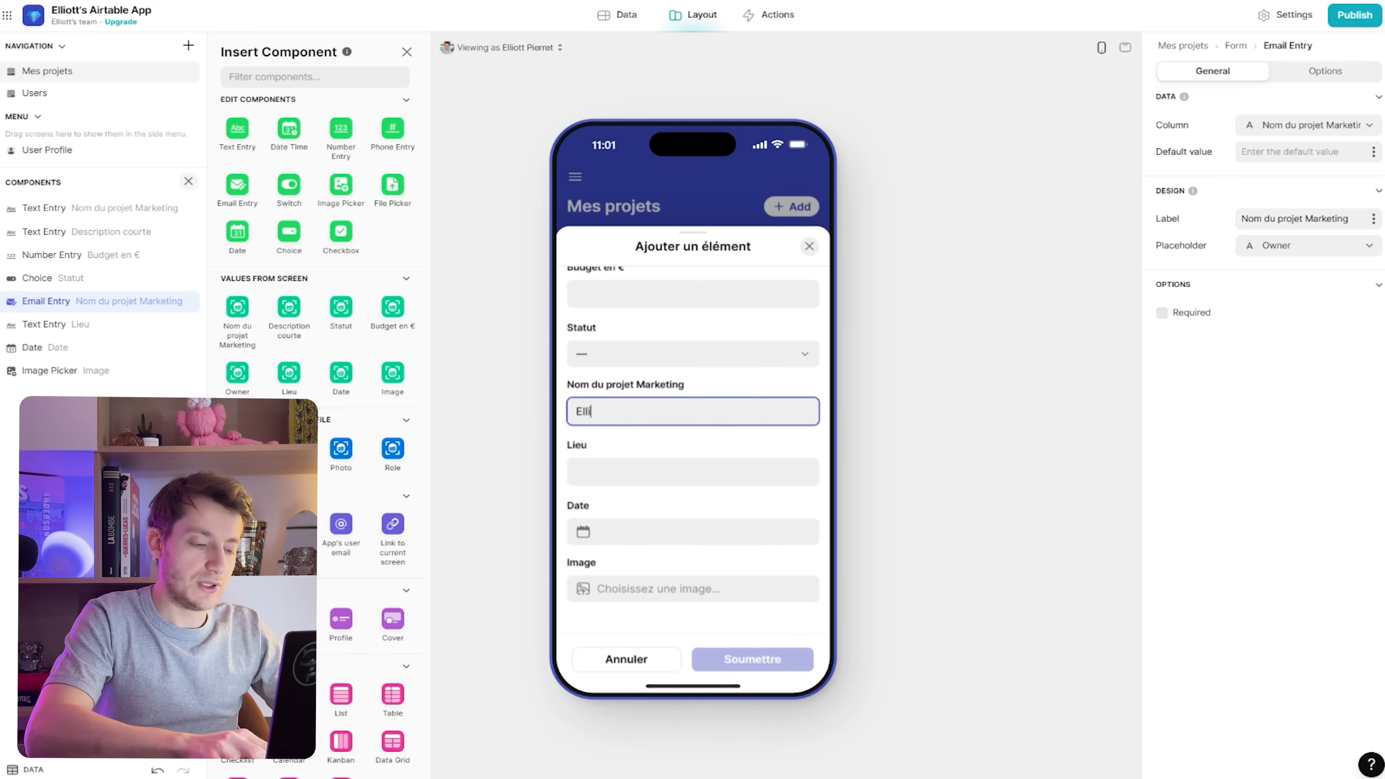
key(BackSpace)
text(123)
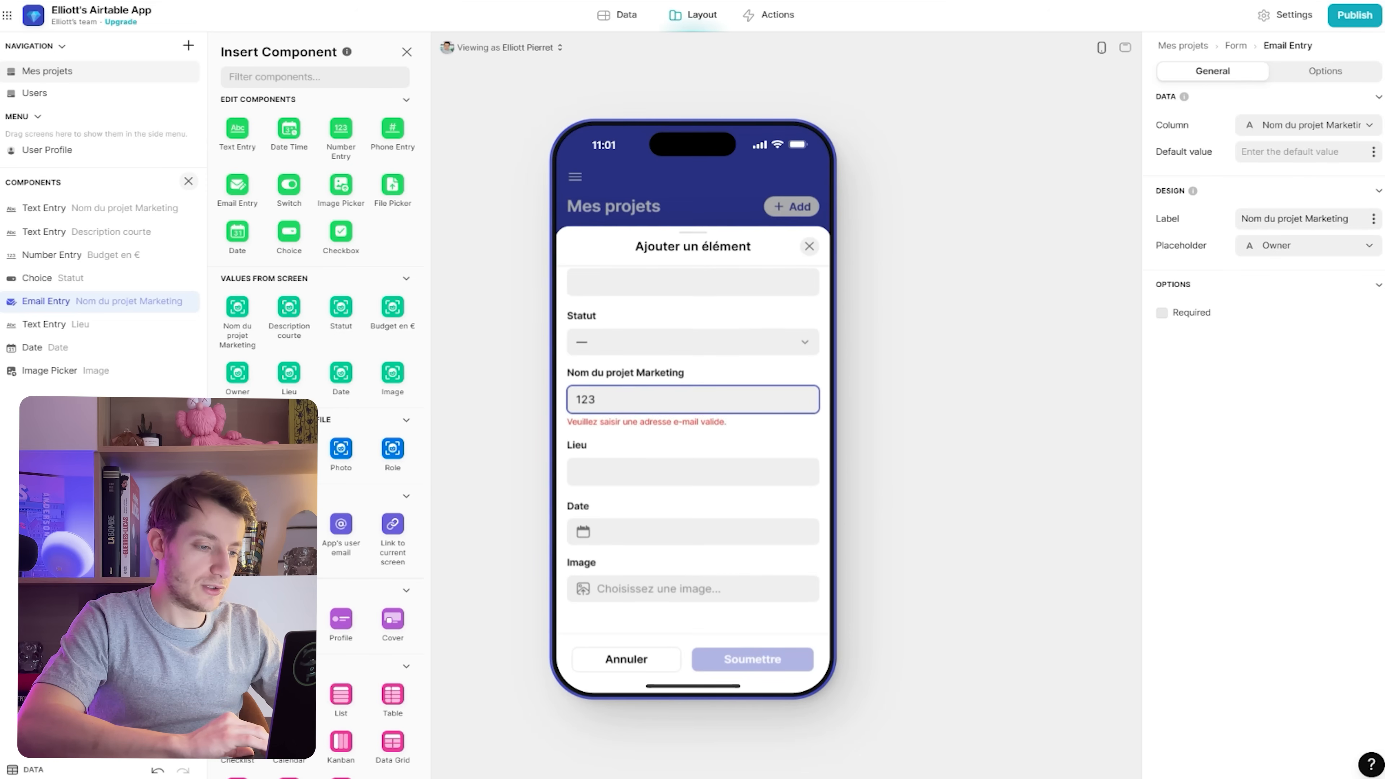
scroll(693, 436, up, 3)
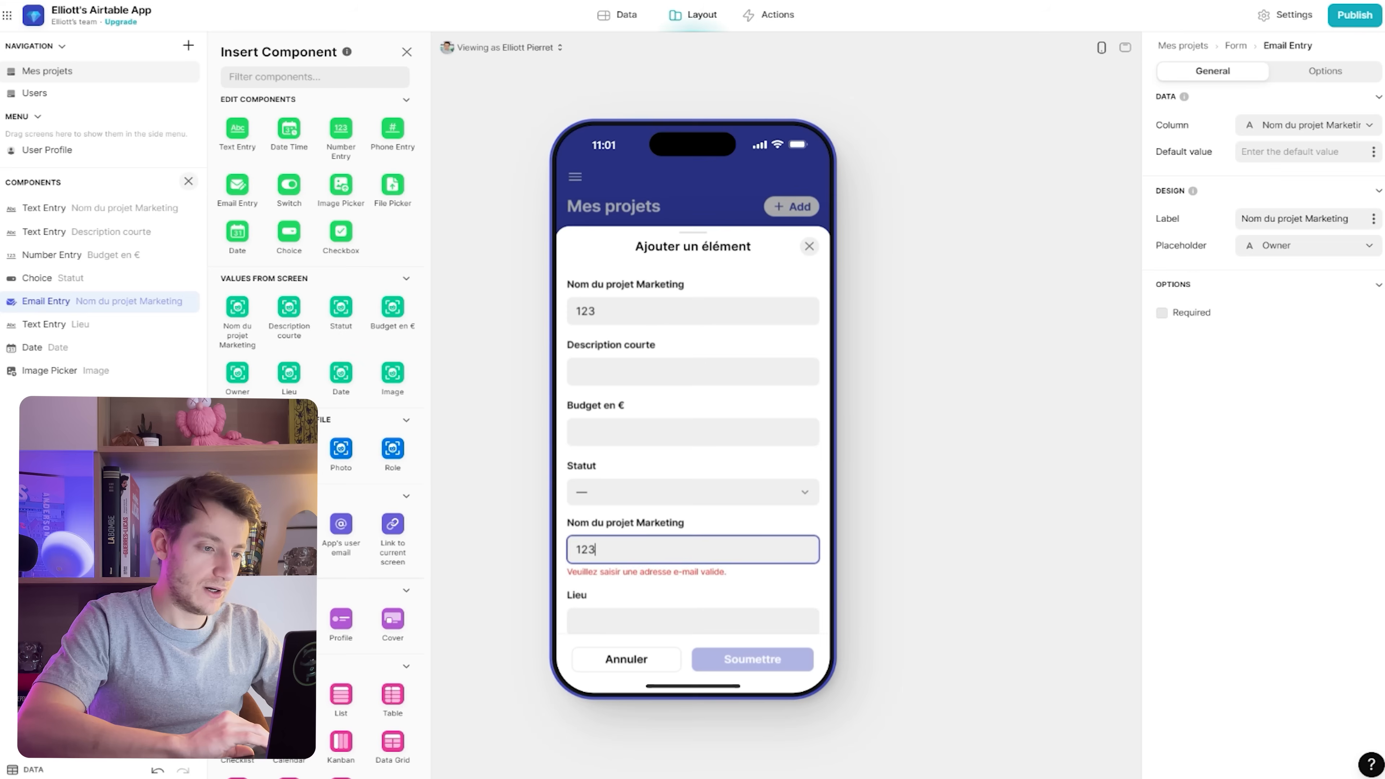
Enter a project name, description 'Super projet No Code', a budget, status En cours and an owner e-mail
click(693, 372)
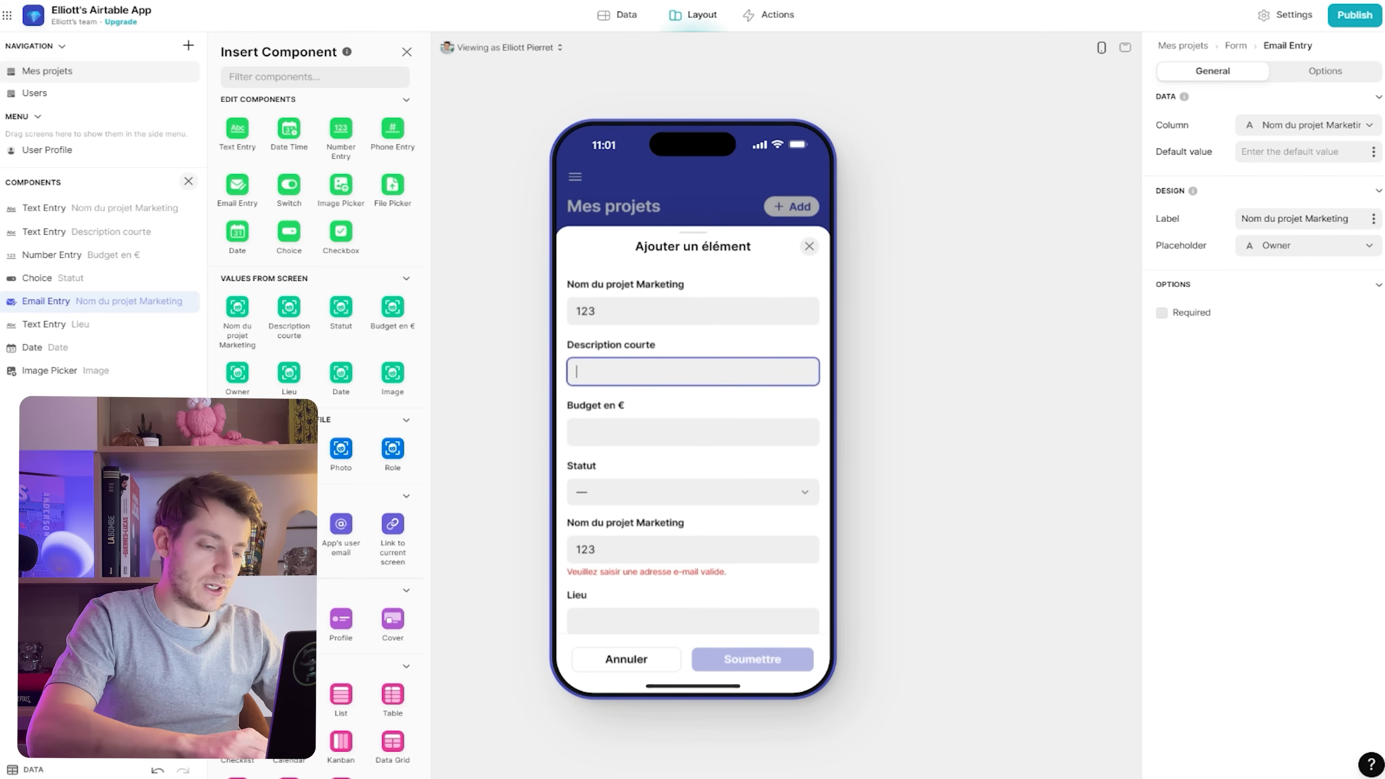
key(shift+Tab)
text(P)
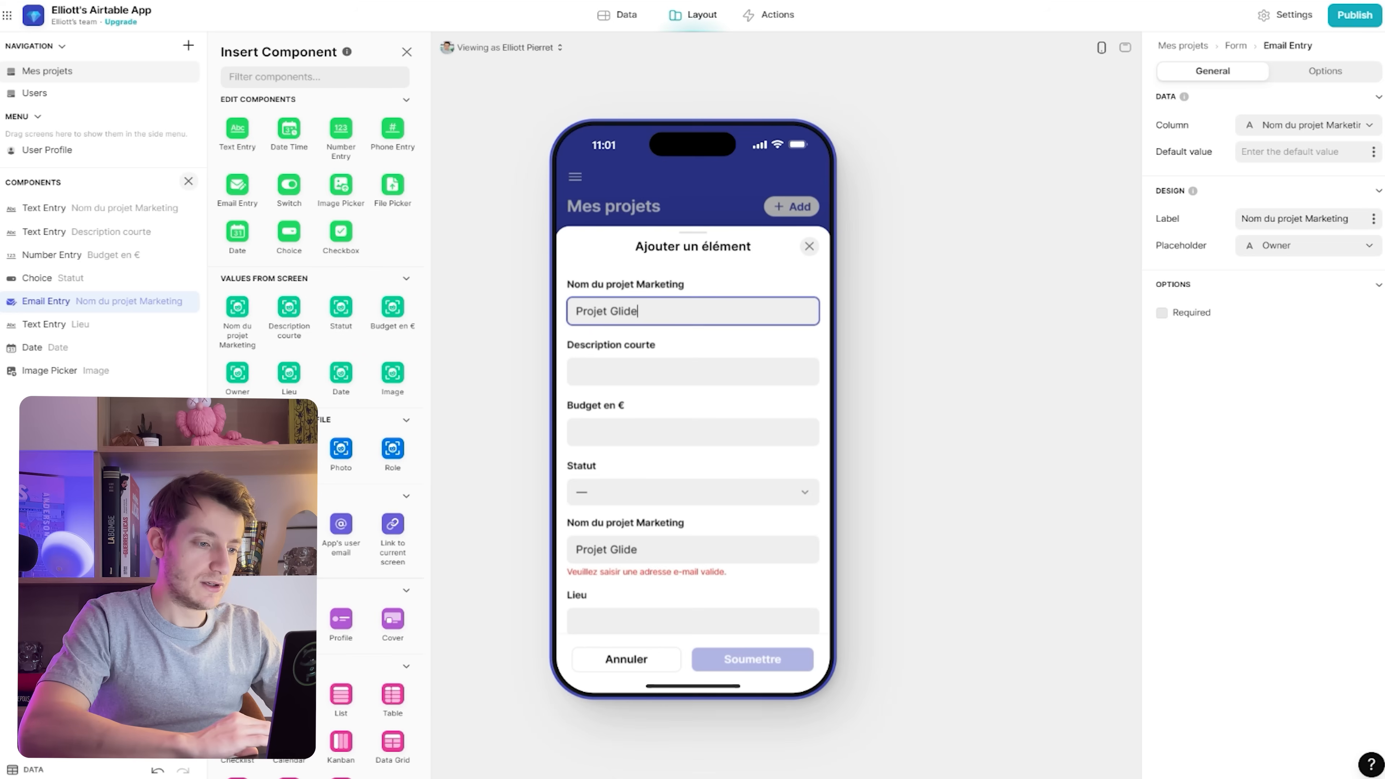
key(Tab)
text(Su)
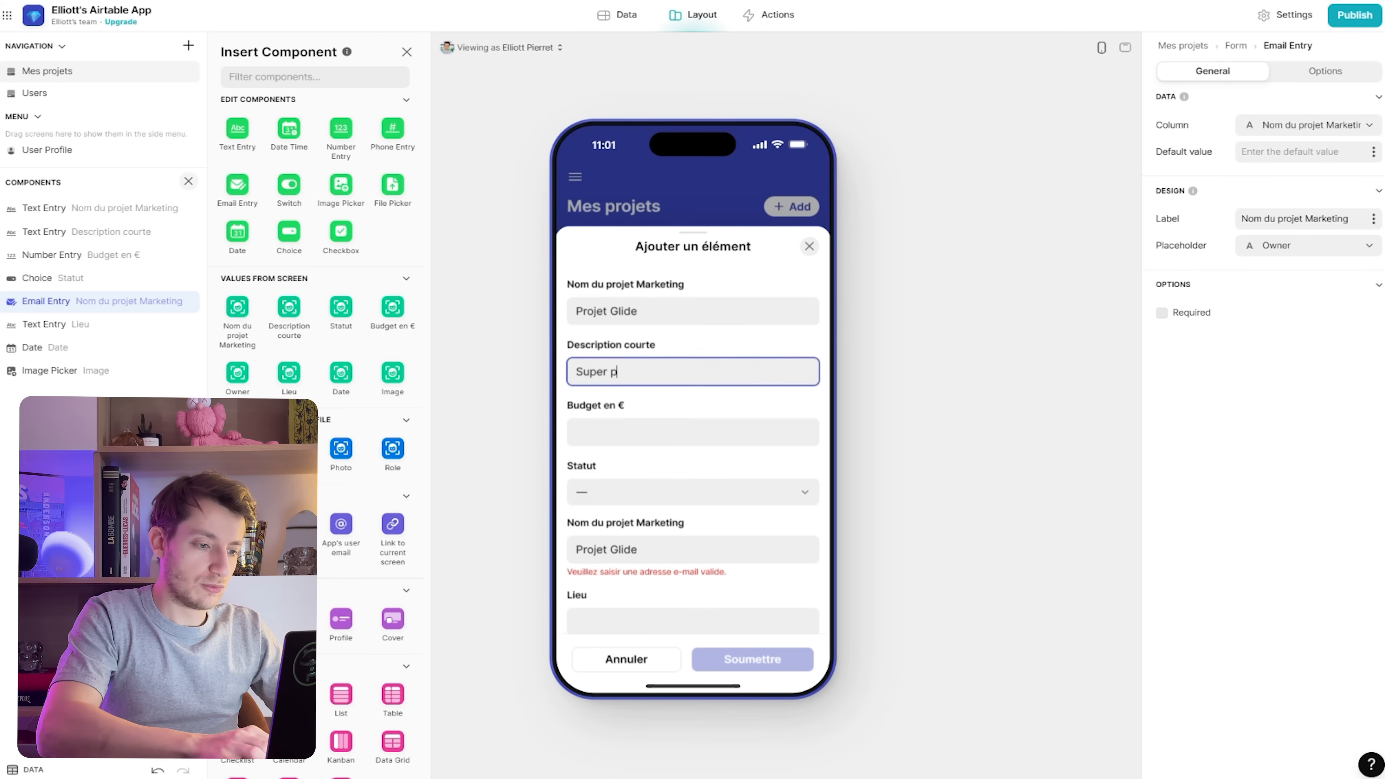
text(per projet No Code)
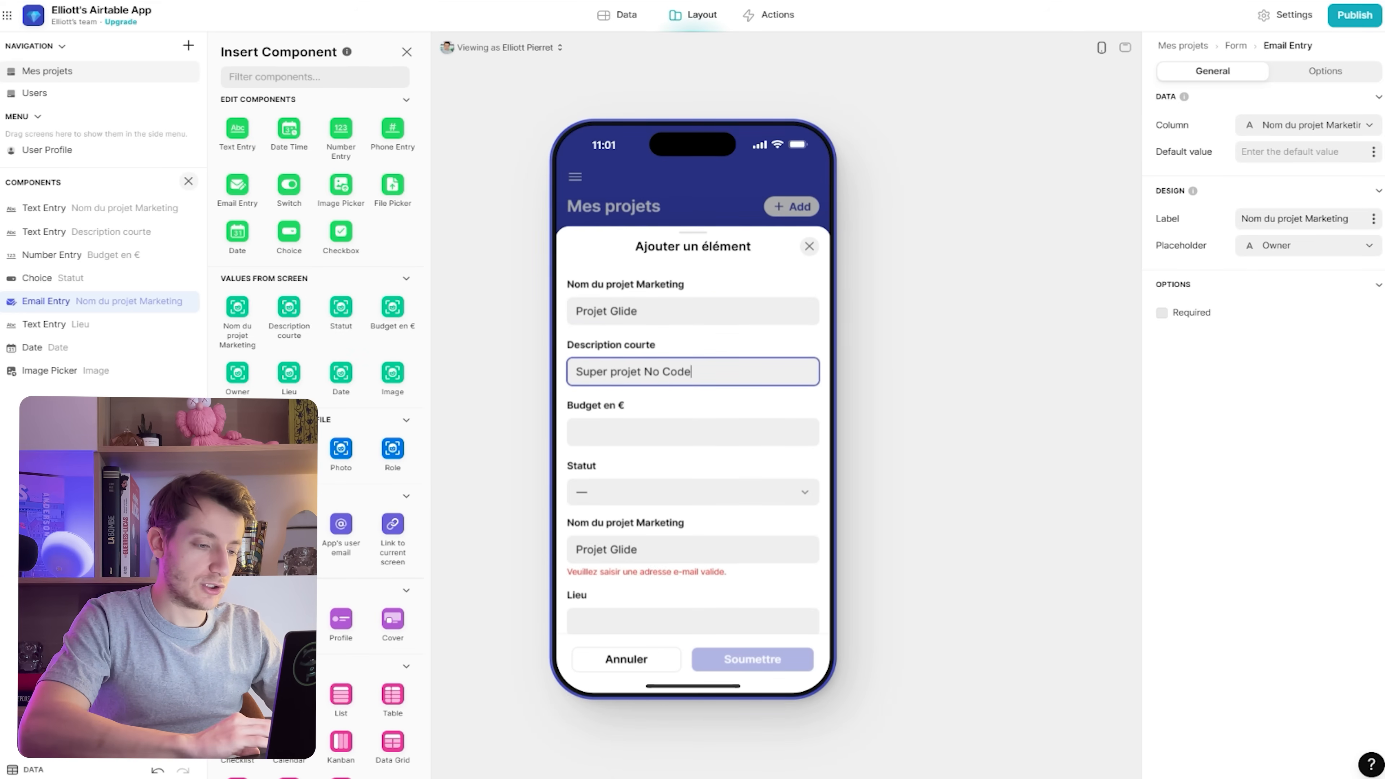
key(Tab)
text(9)
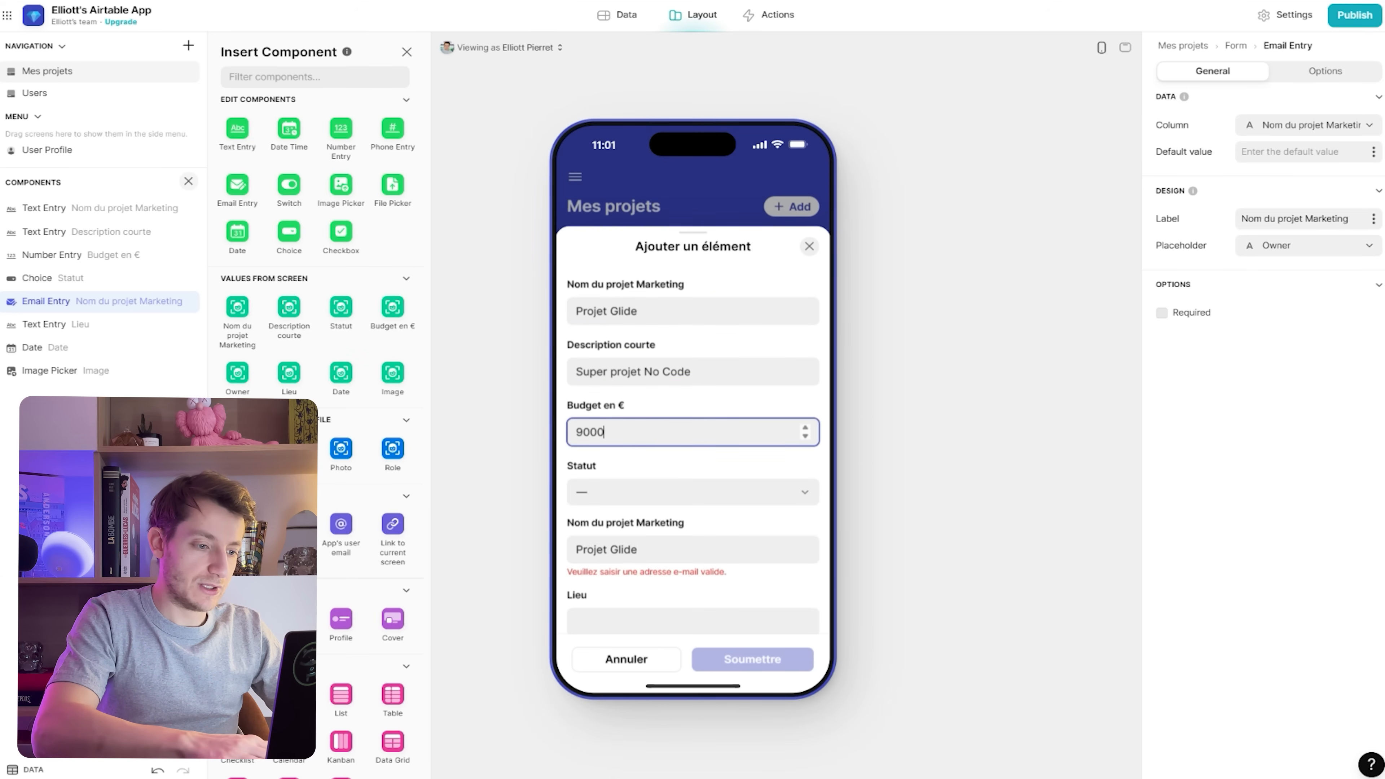
key(Tab)
key(Down)
key(Return)
key(Tab)
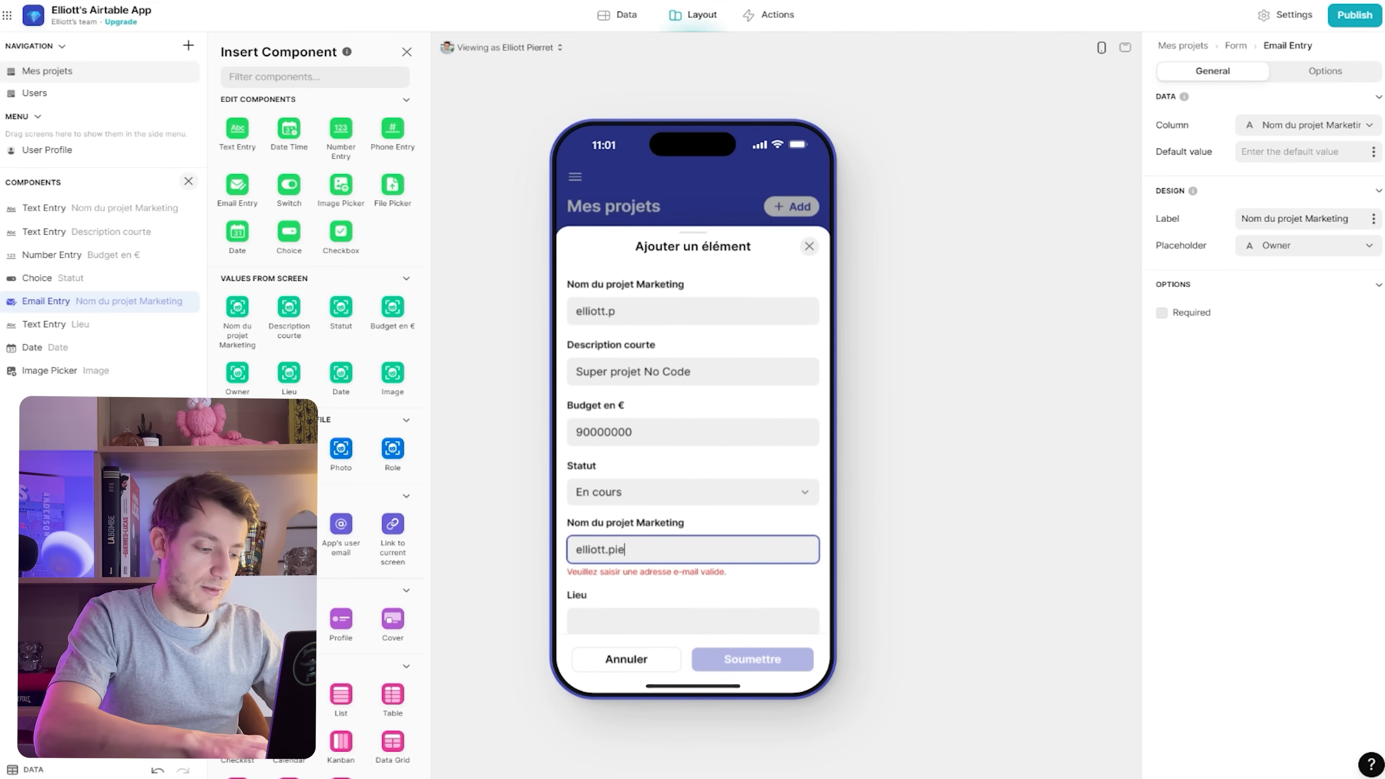
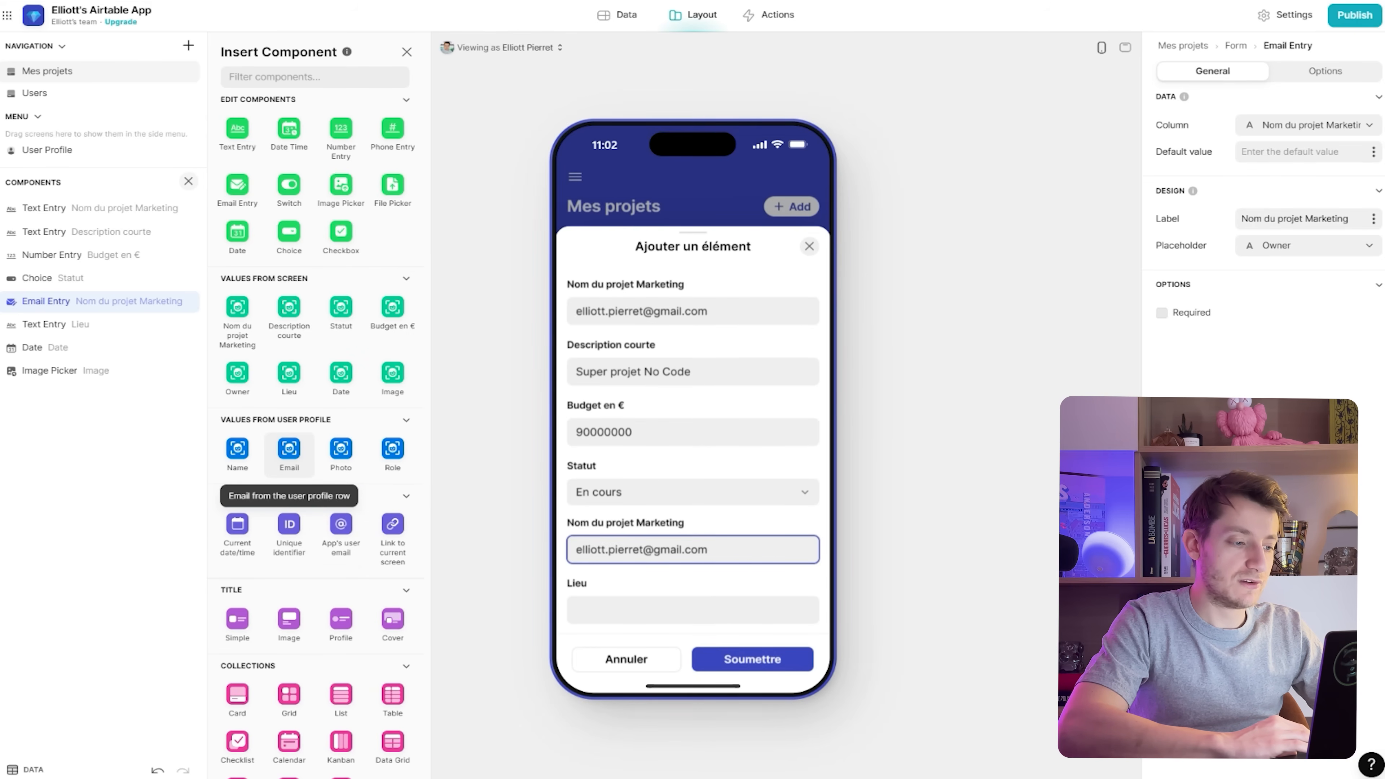
Enter a Paris address as location, set the date to 29/03/2024 and upload a project image
scroll(692, 527, down, 2)
click(693, 527)
scroll(692, 437, down, 2)
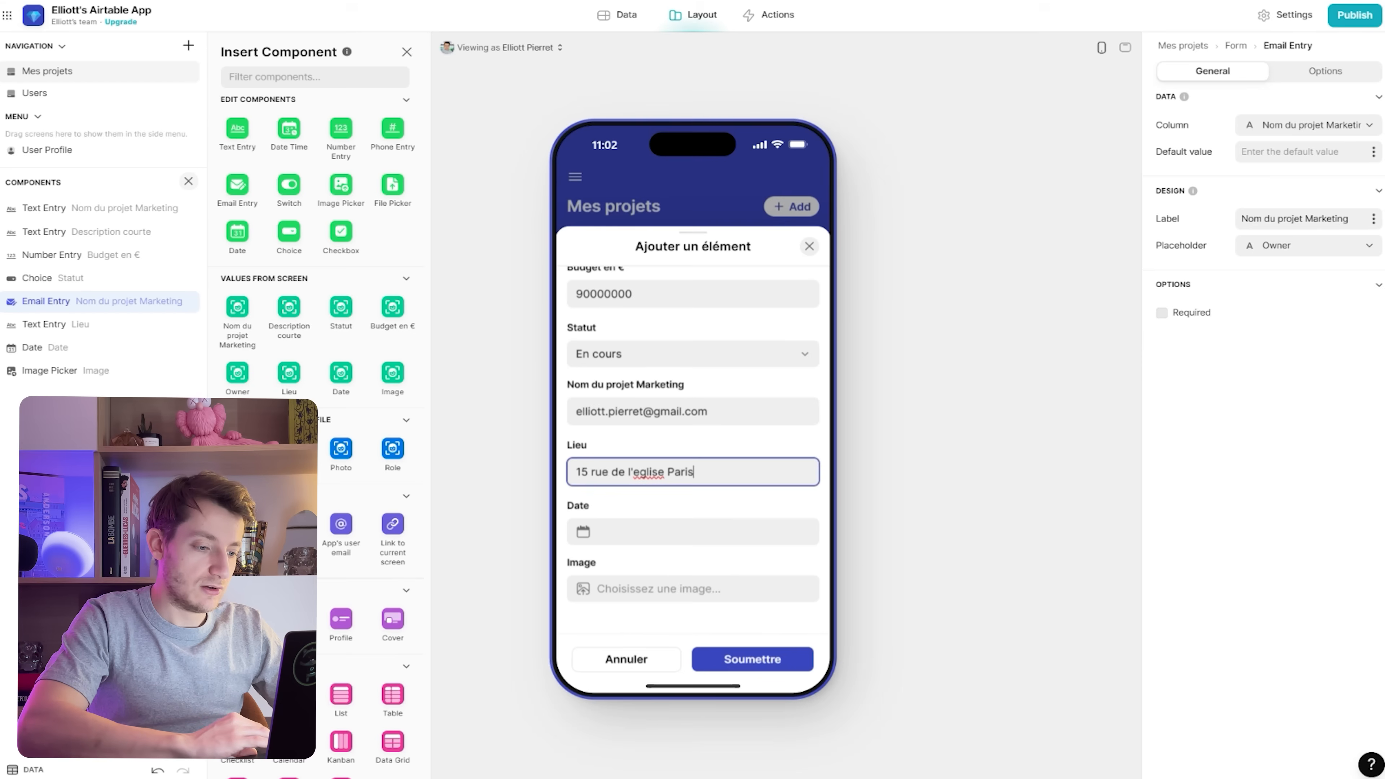
click(693, 533)
click(815, 492)
click(848, 543)
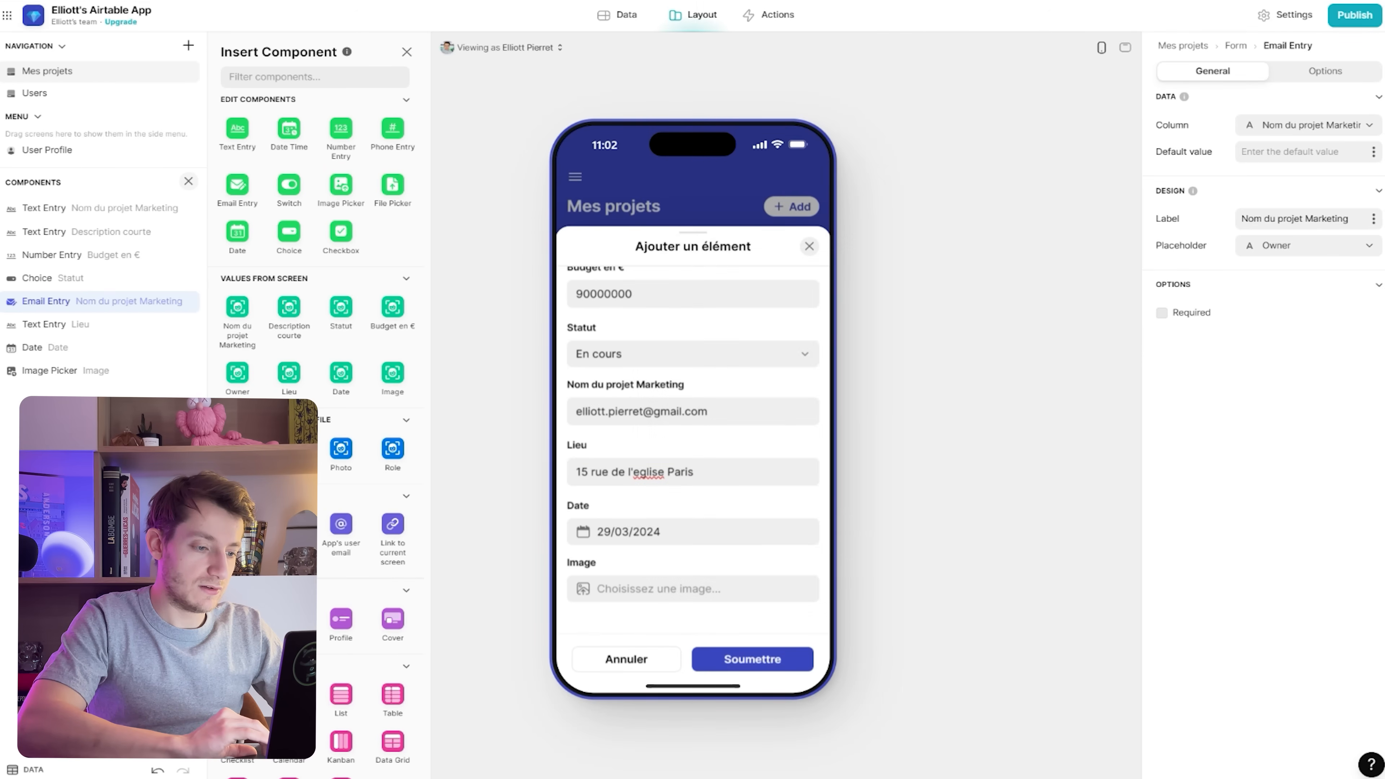
click(693, 589)
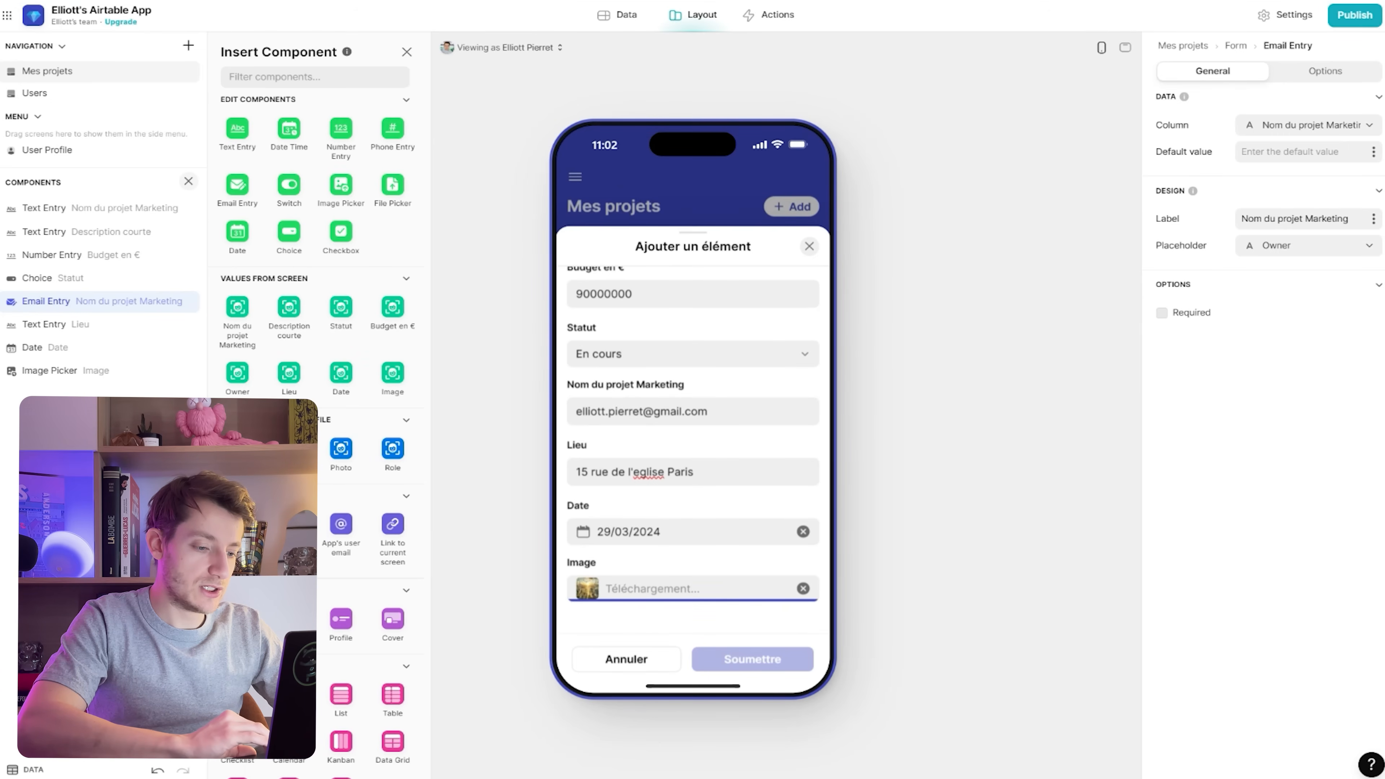
scroll(693, 448, up, 3)
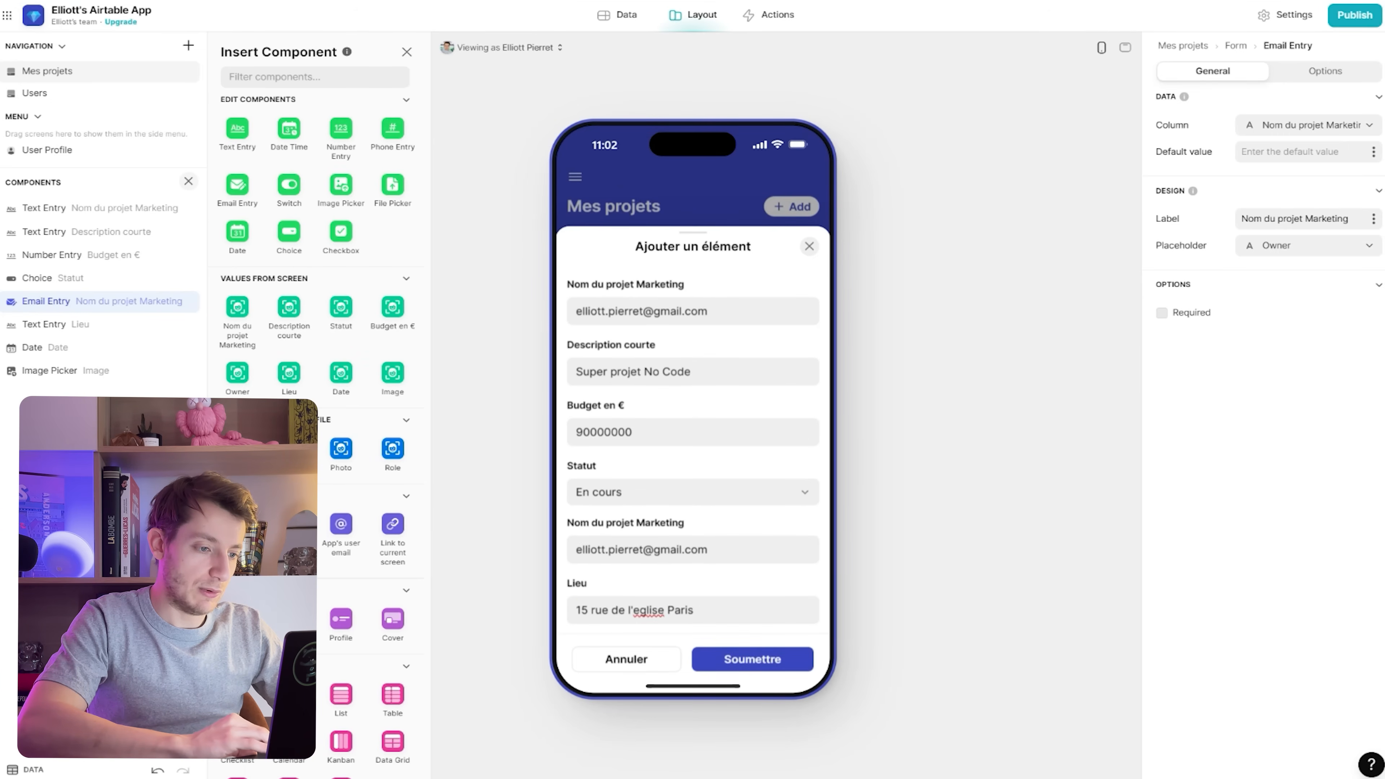
Submit the form and scroll to the new En cours, 90 000 000 project card
click(753, 659)
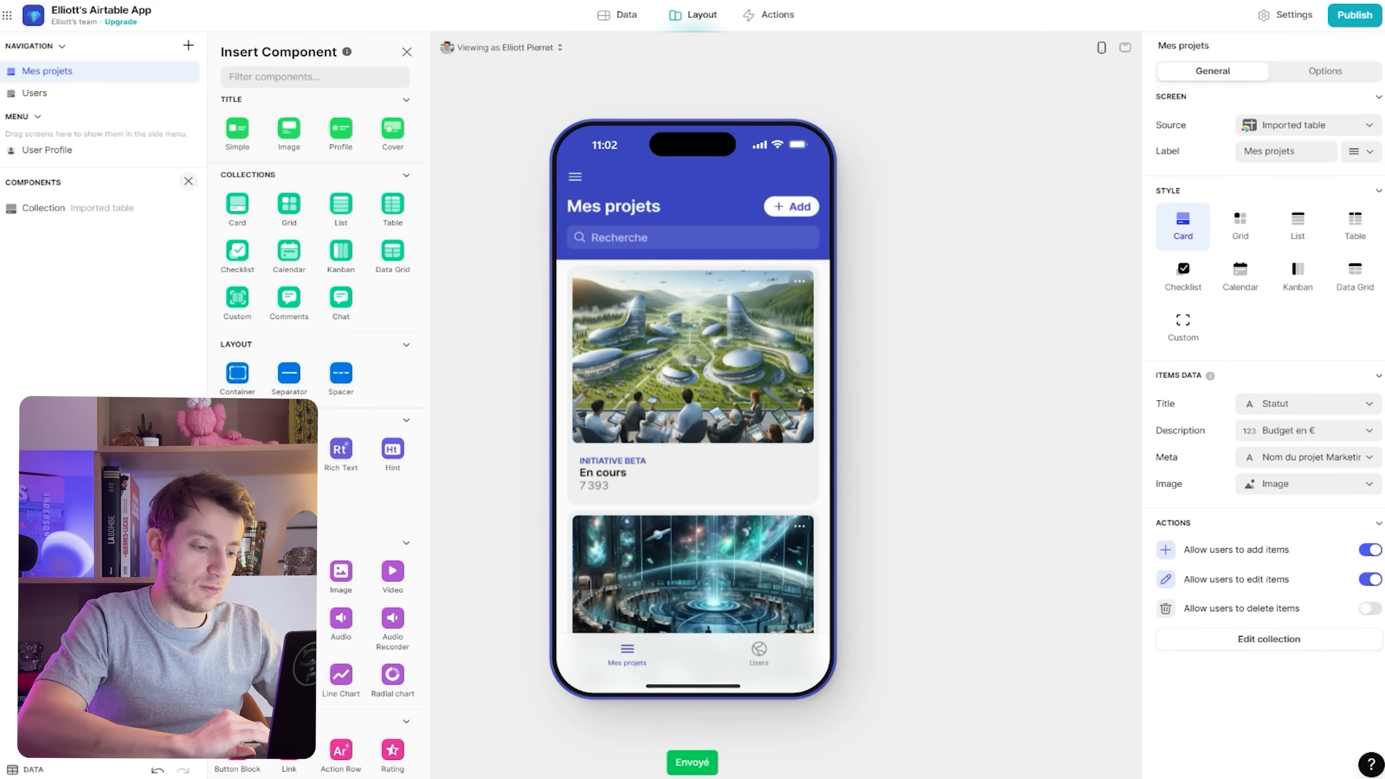
scroll(693, 437, down, 5)
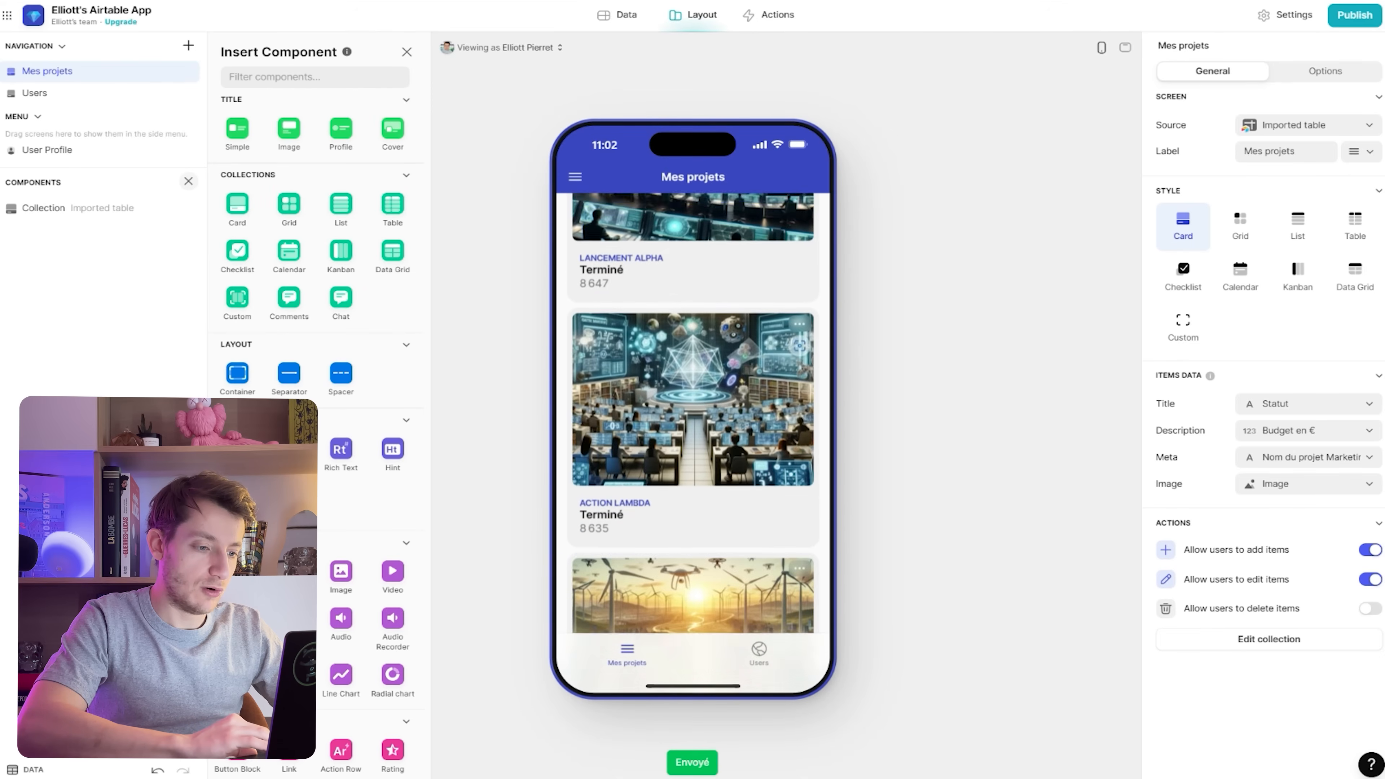
scroll(693, 436, down, 5)
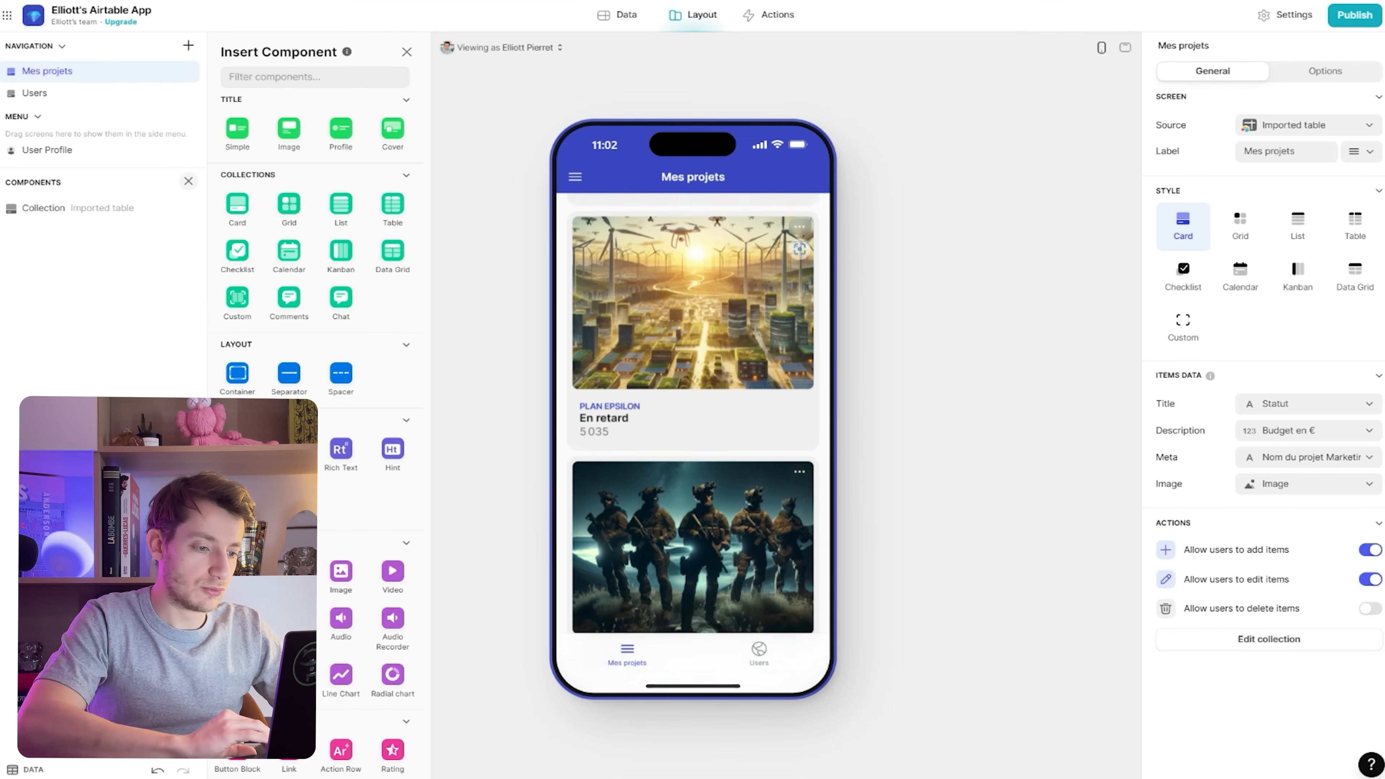
scroll(693, 426, down, 10)
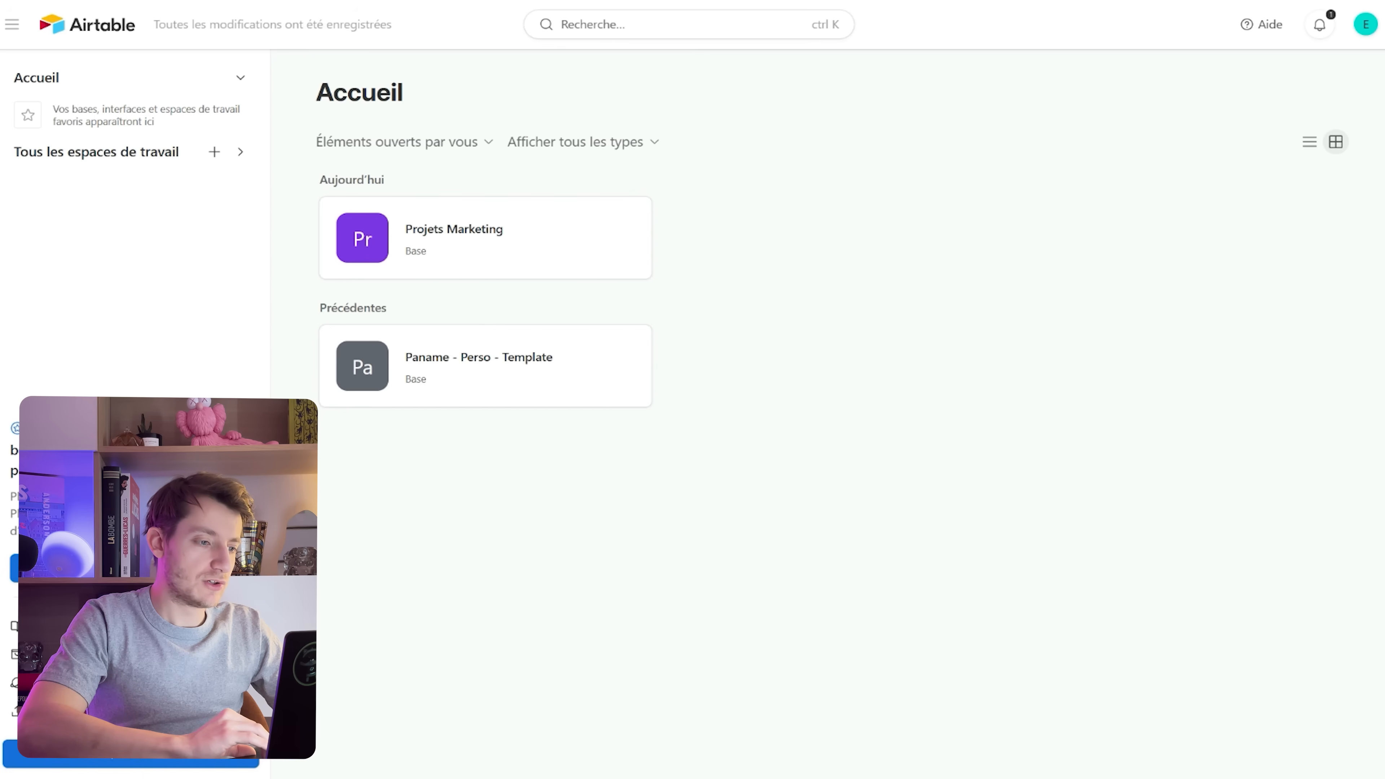
Open the Projets Marketing base and scroll its grid to find the Projet Glide row at €90 000 000
click(480, 232)
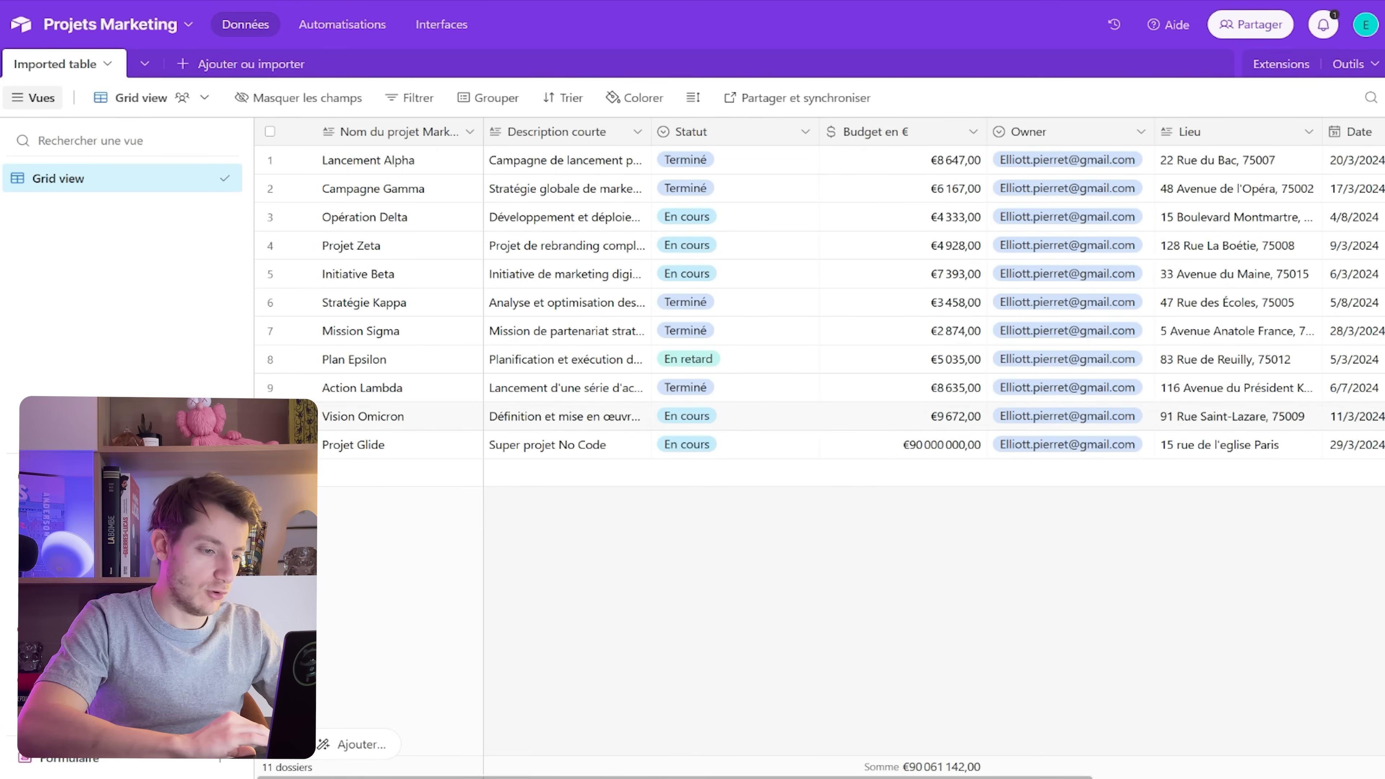
scroll(928, 300, right, 6)
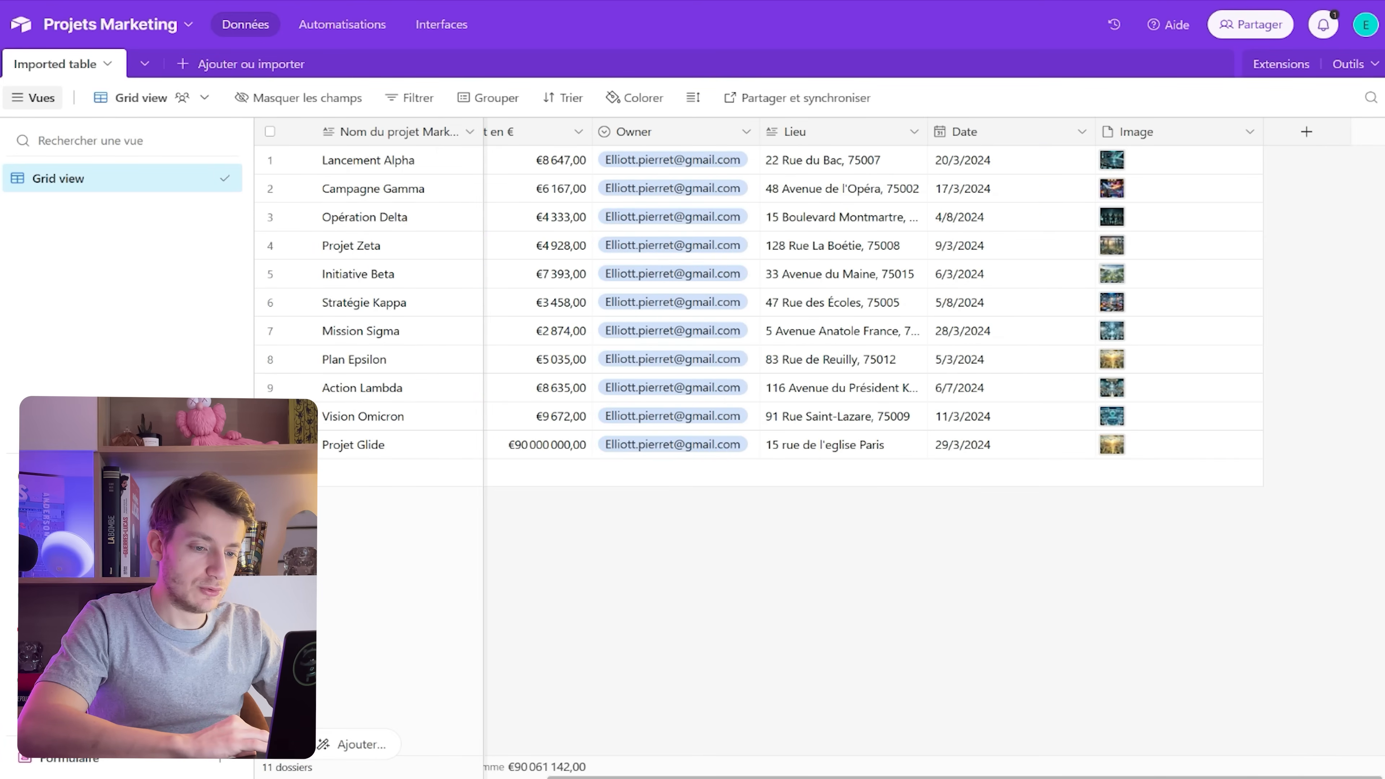
scroll(928, 300, left, 6)
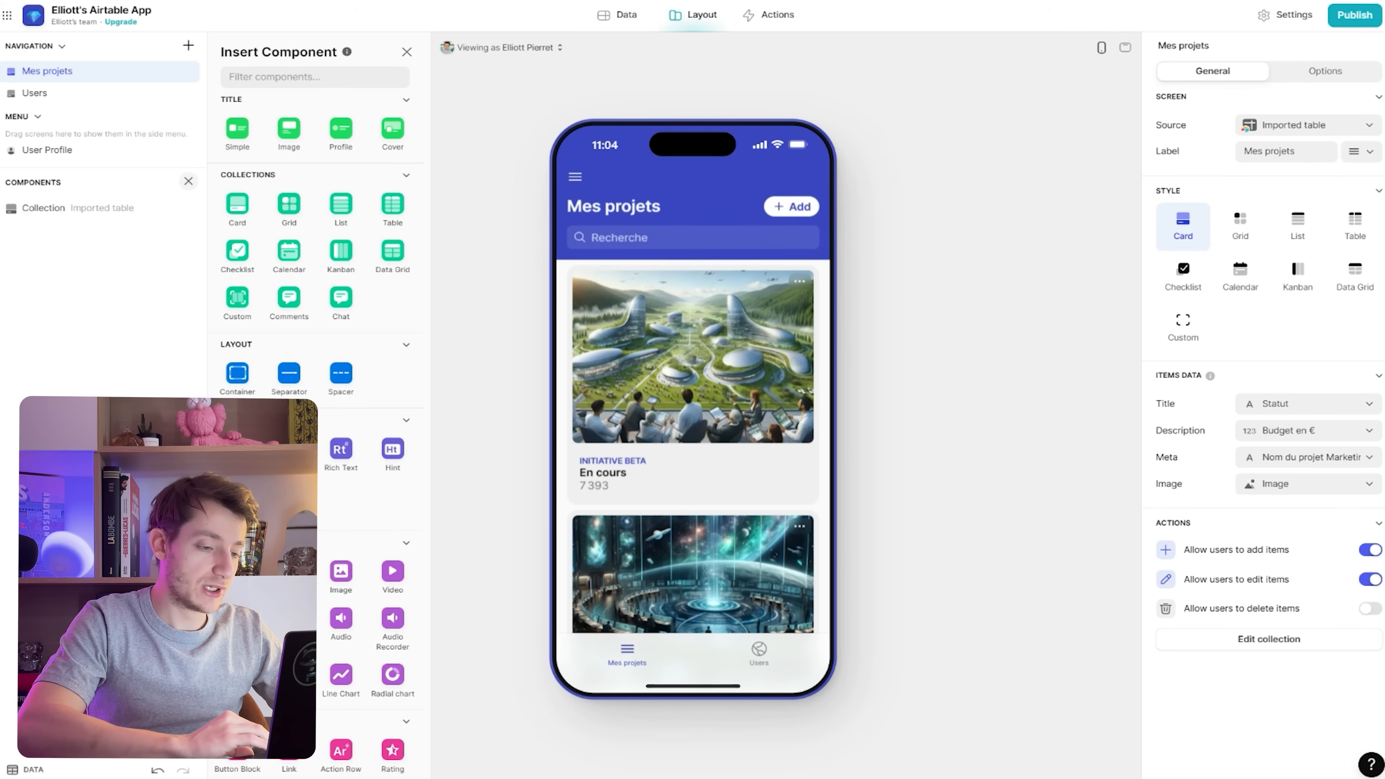
Hide the Users screen from the app's navigation
scroll(694, 442, down, 3)
click(759, 654)
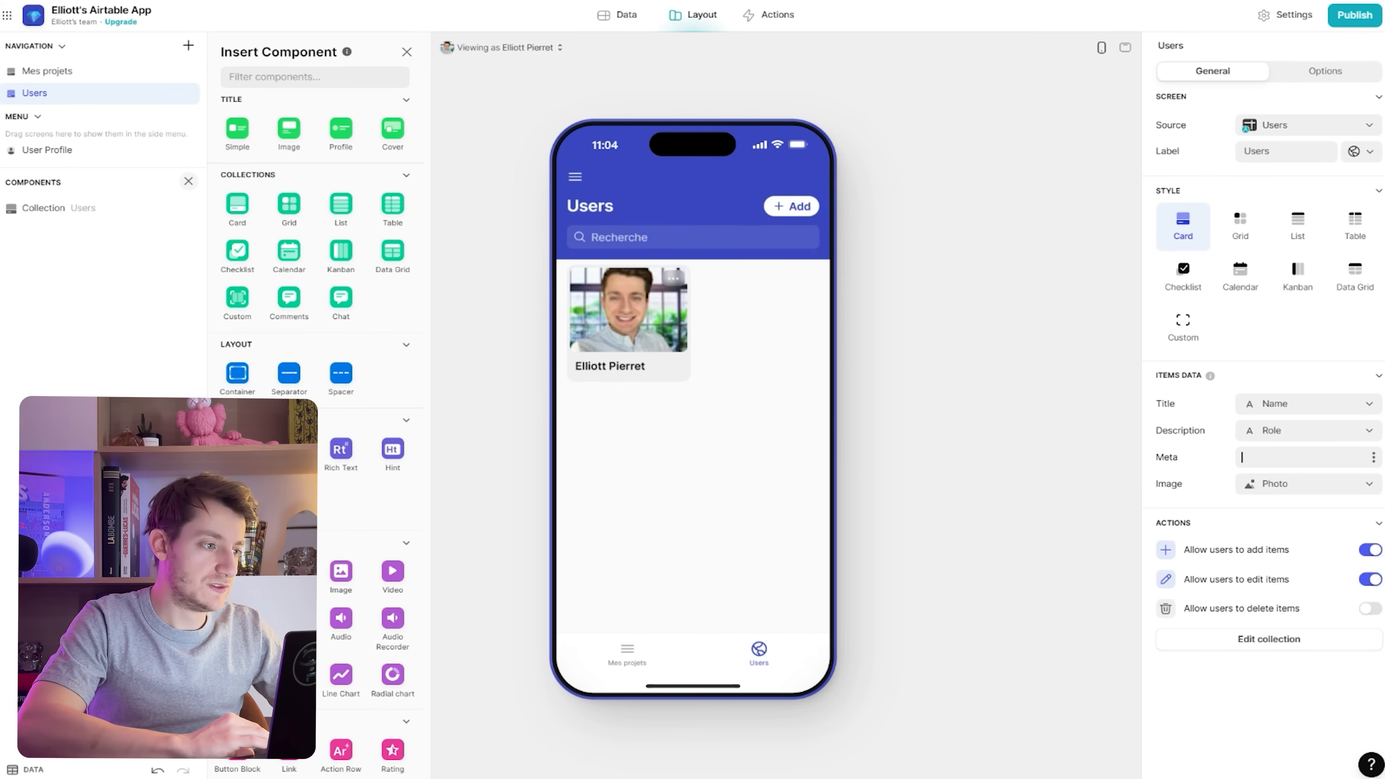
click(189, 93)
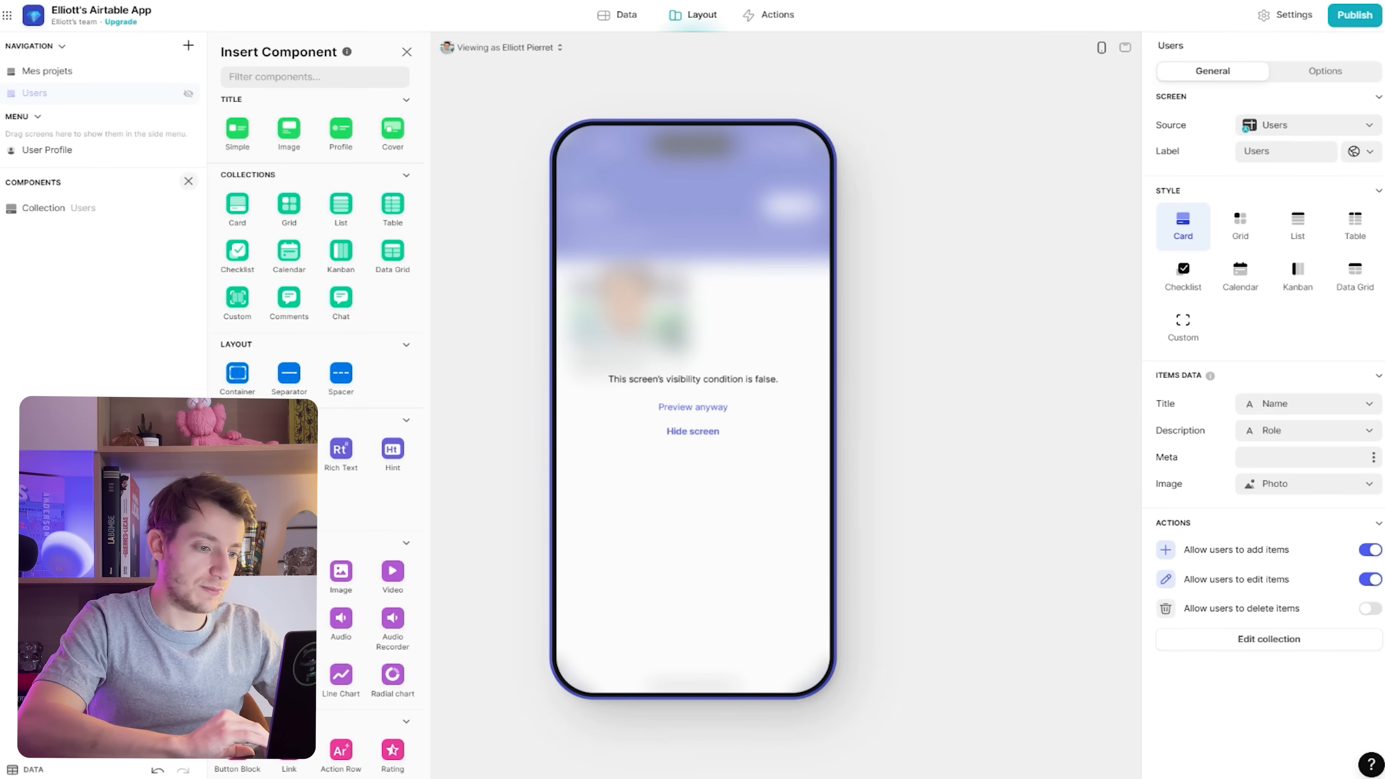
click(693, 407)
Go back to Mes projets and bring up the options for adding a new screen
click(47, 72)
scroll(799, 548, down, 4)
scroll(800, 548, up, 5)
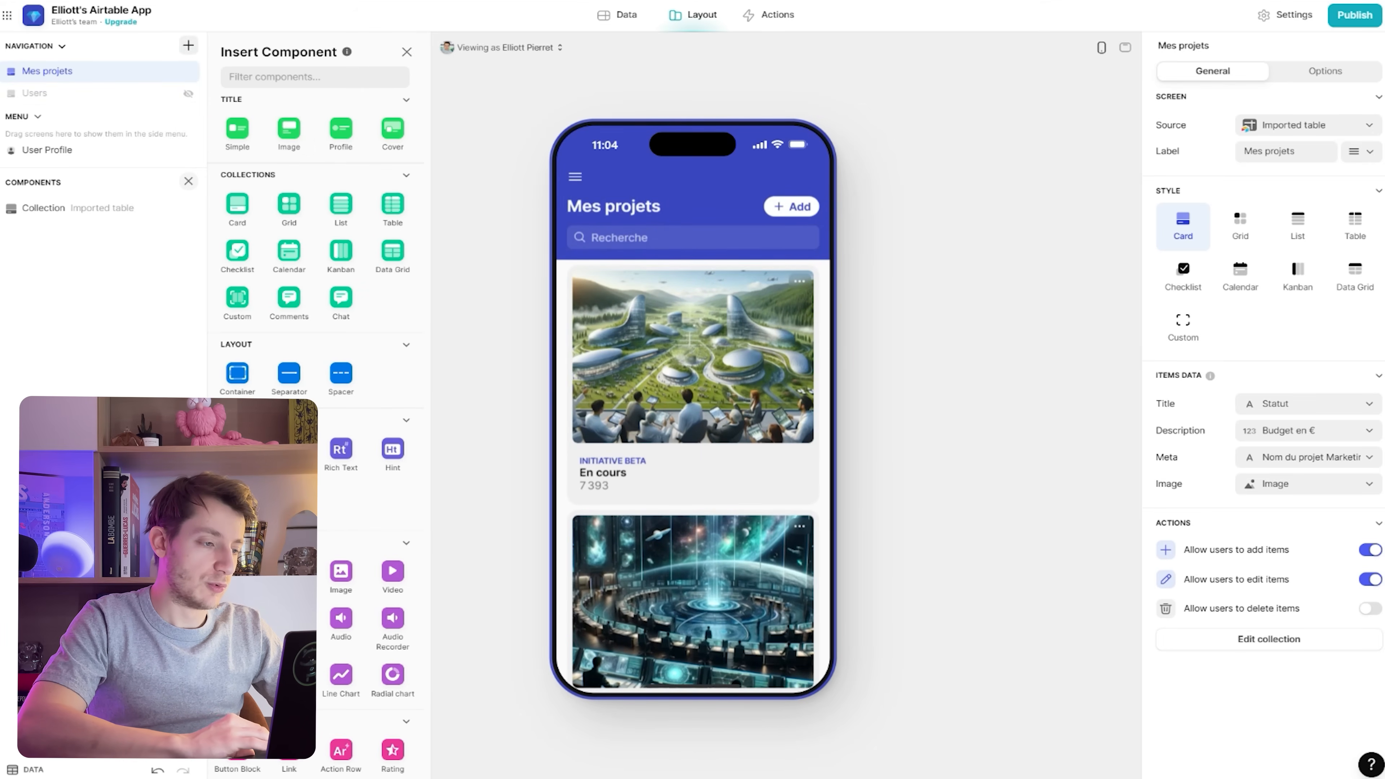
click(188, 46)
Create a blank custom screen and drop a radial chart onto it
mouse_move(262, 70)
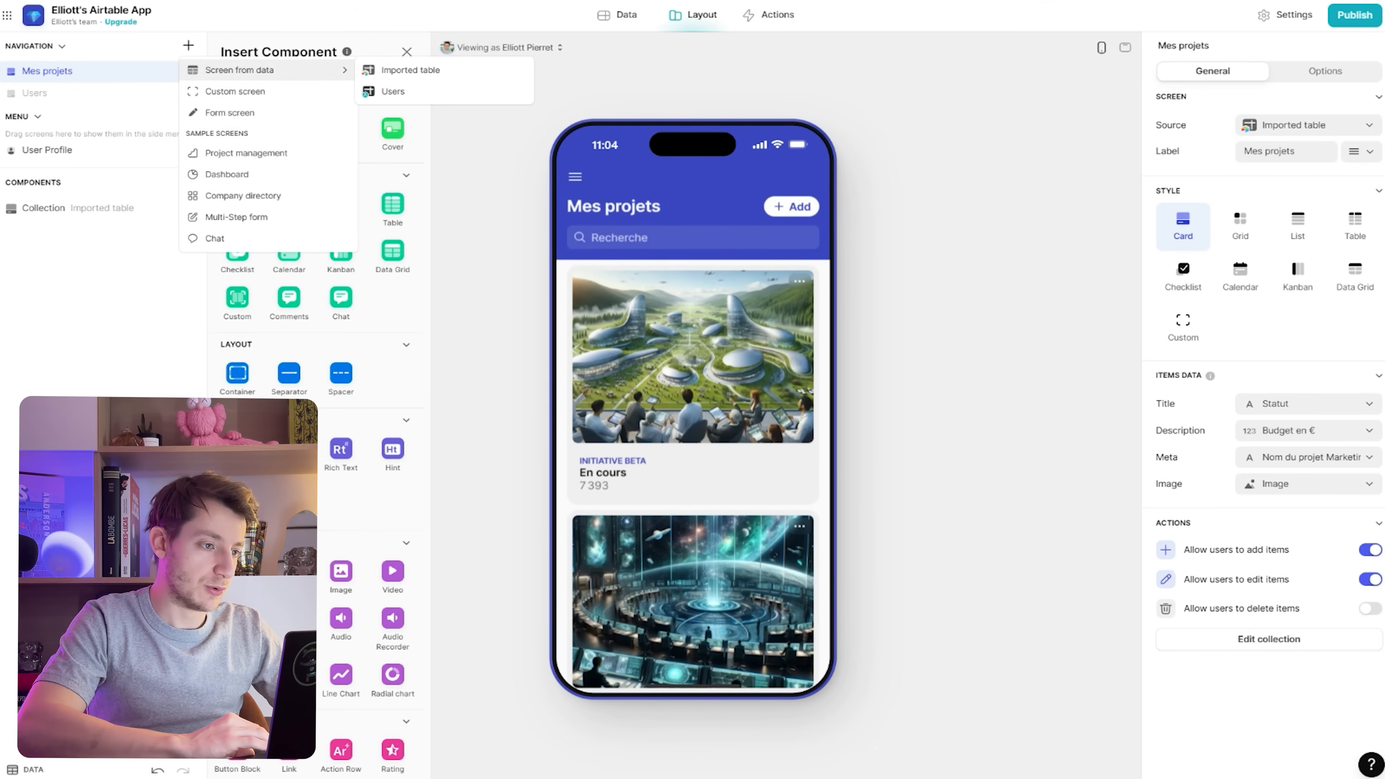
click(234, 92)
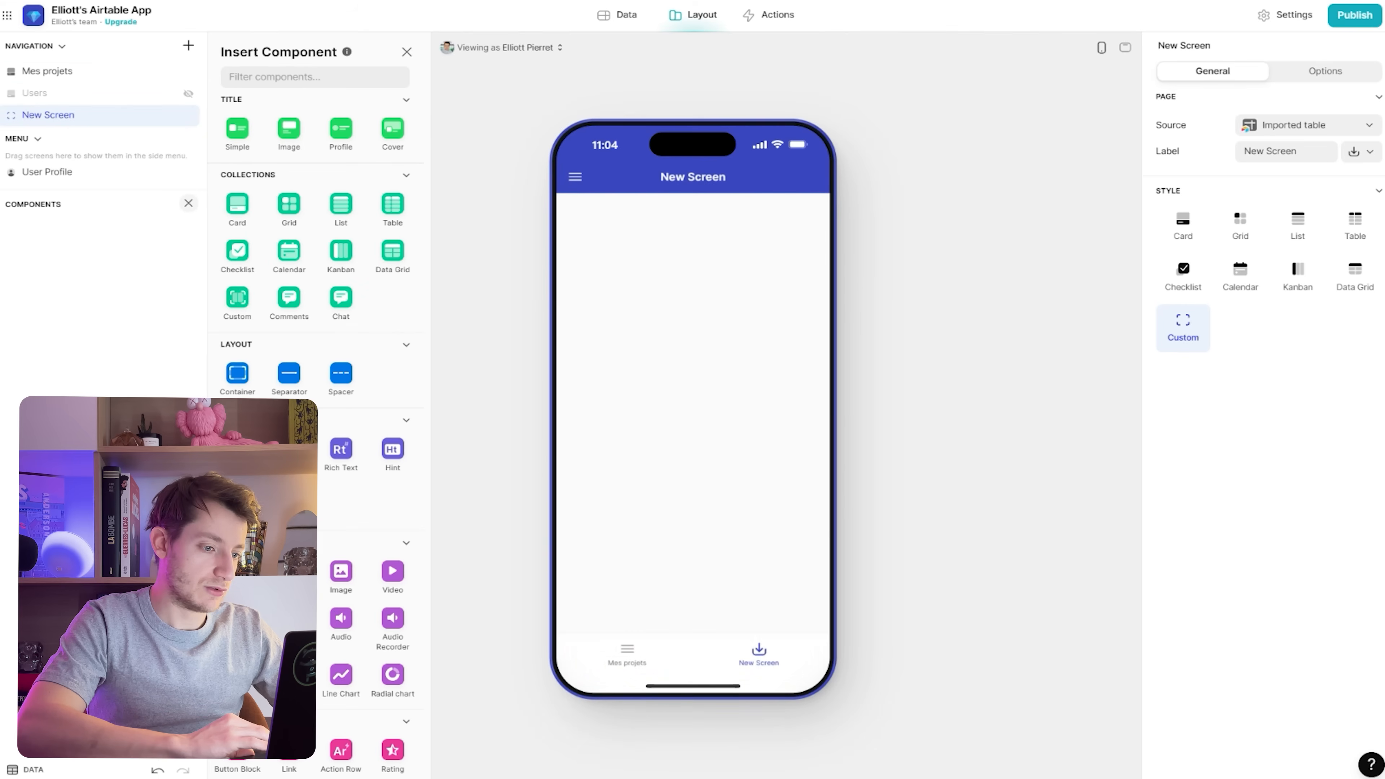
scroll(317, 382, down, 6)
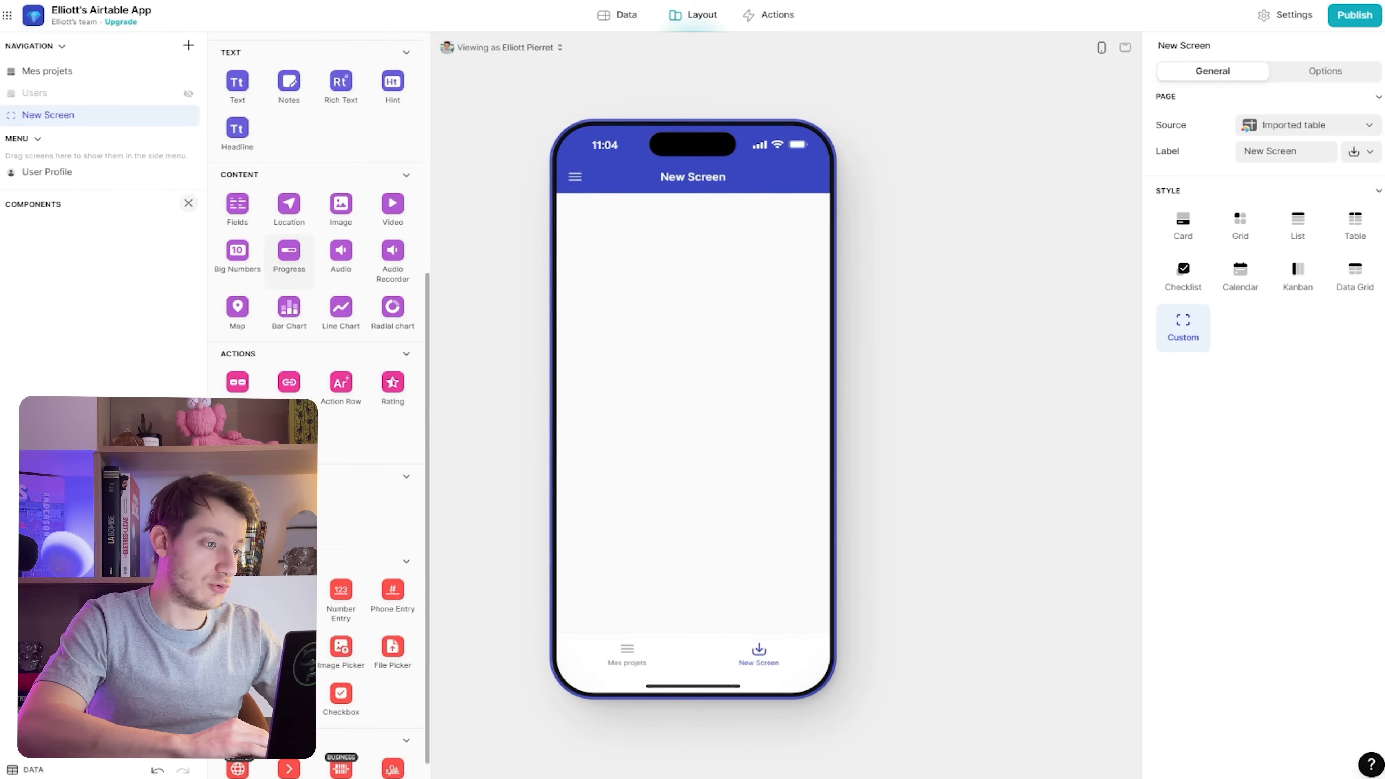
drag(393, 306, 71, 262)
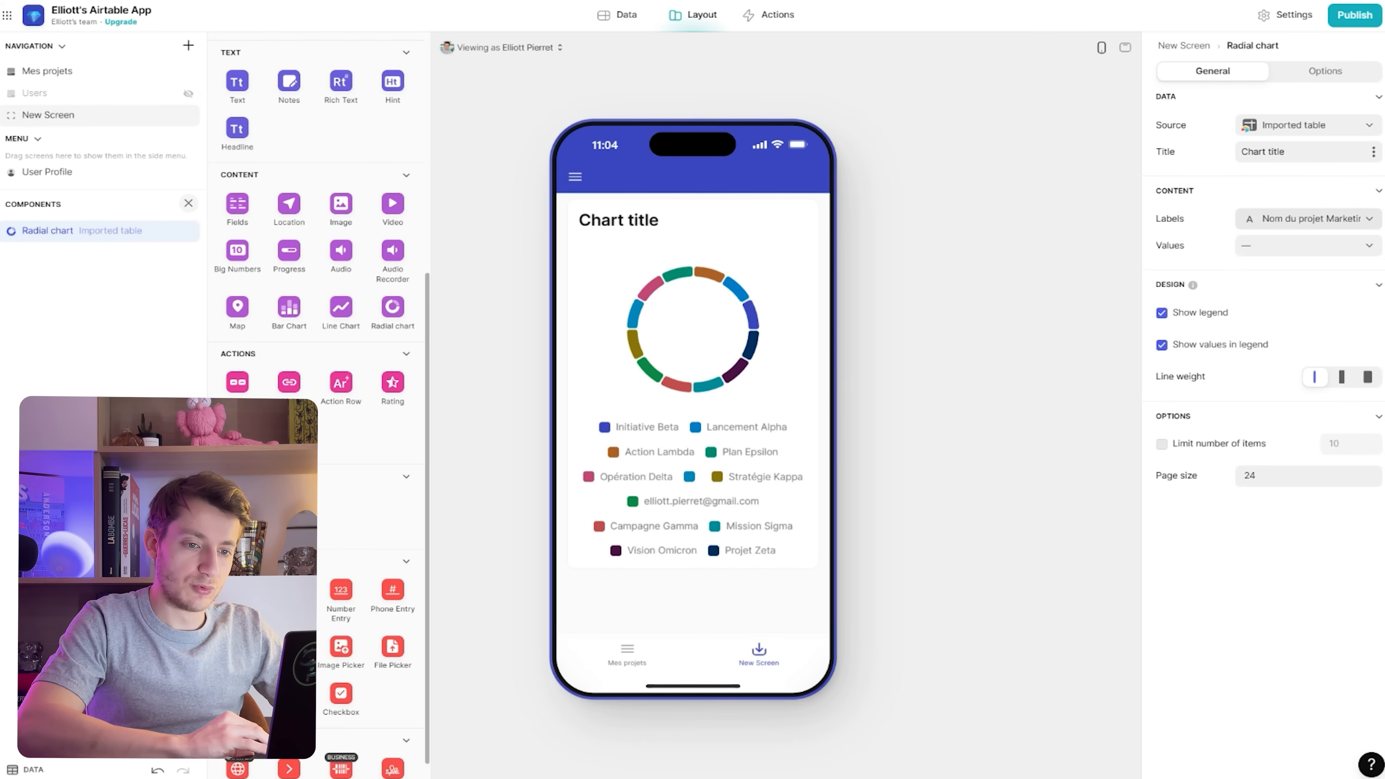
Leave the radial chart's values empty and set its labels to Statut
click(1309, 245)
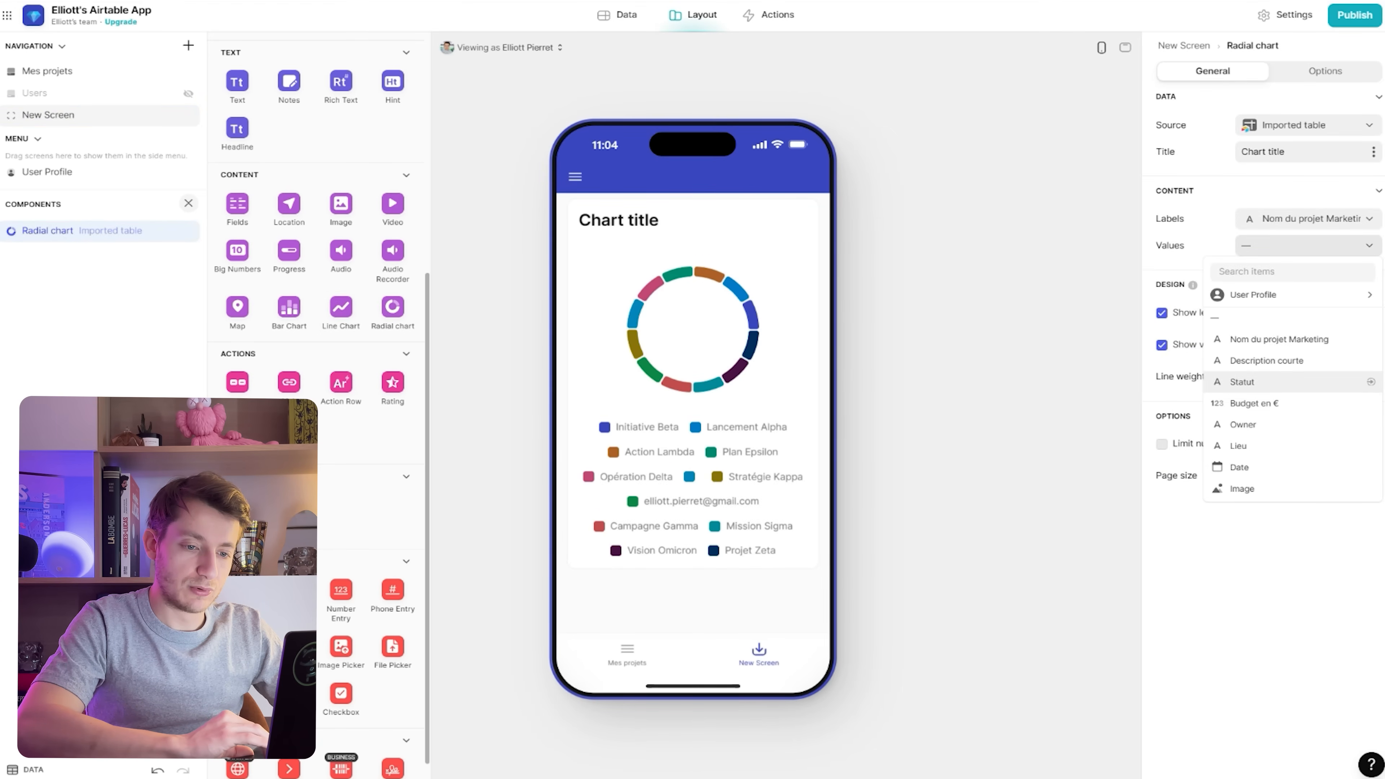
click(1243, 382)
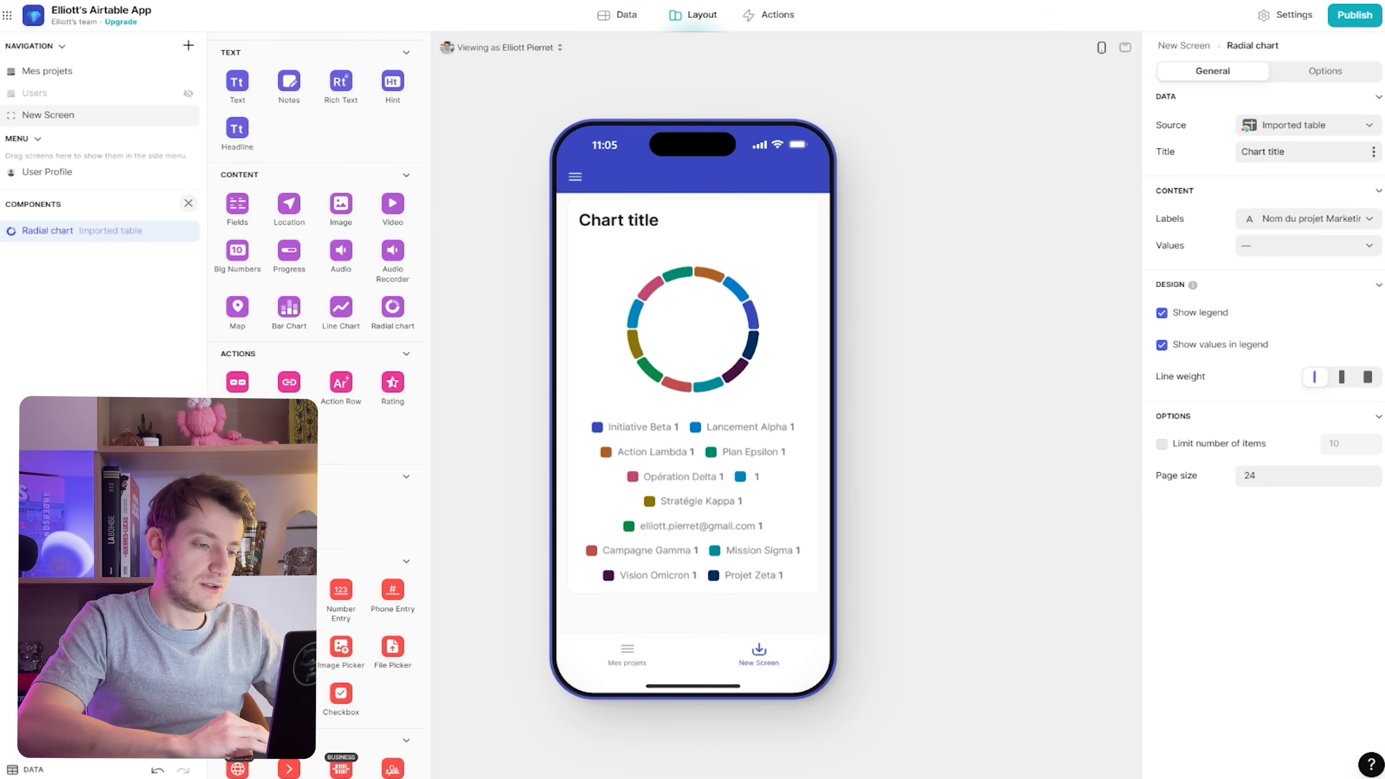
click(1309, 245)
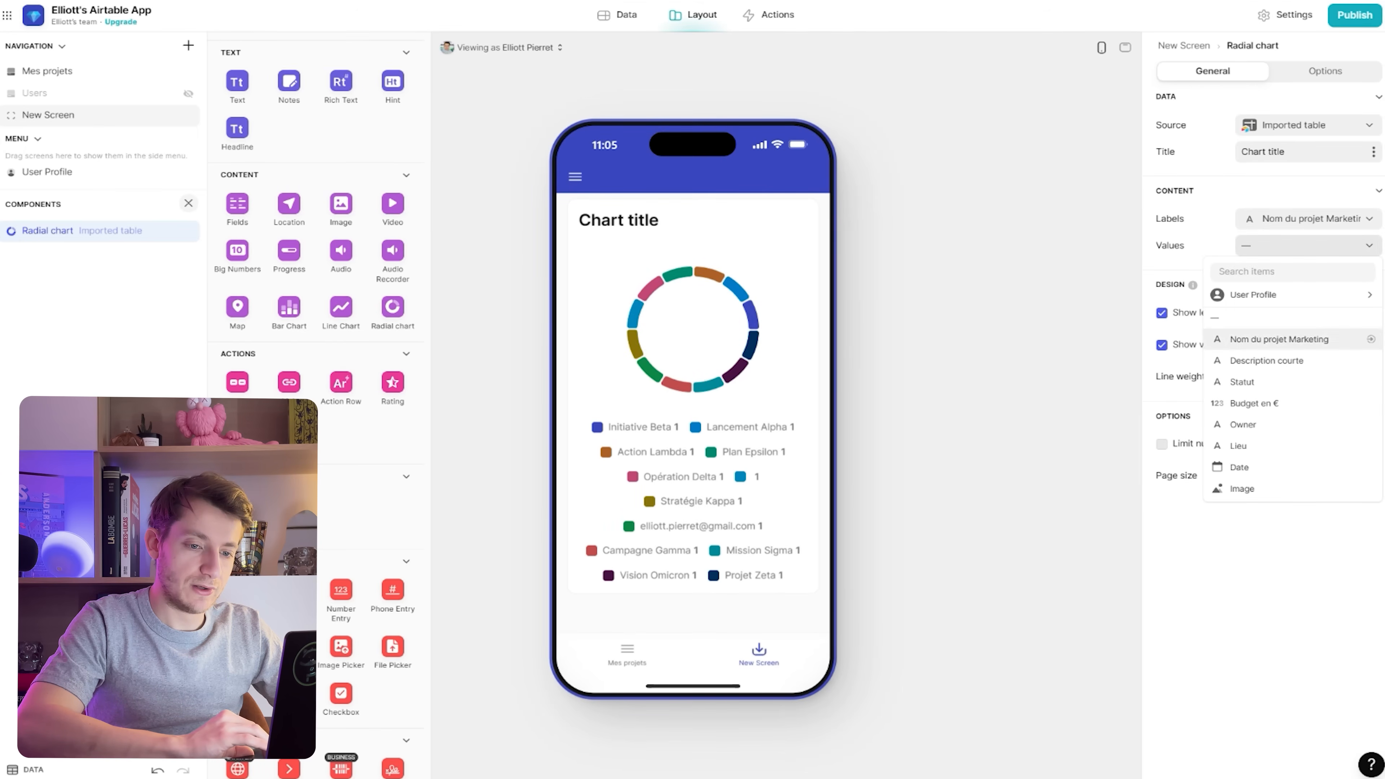
click(1255, 317)
click(1309, 219)
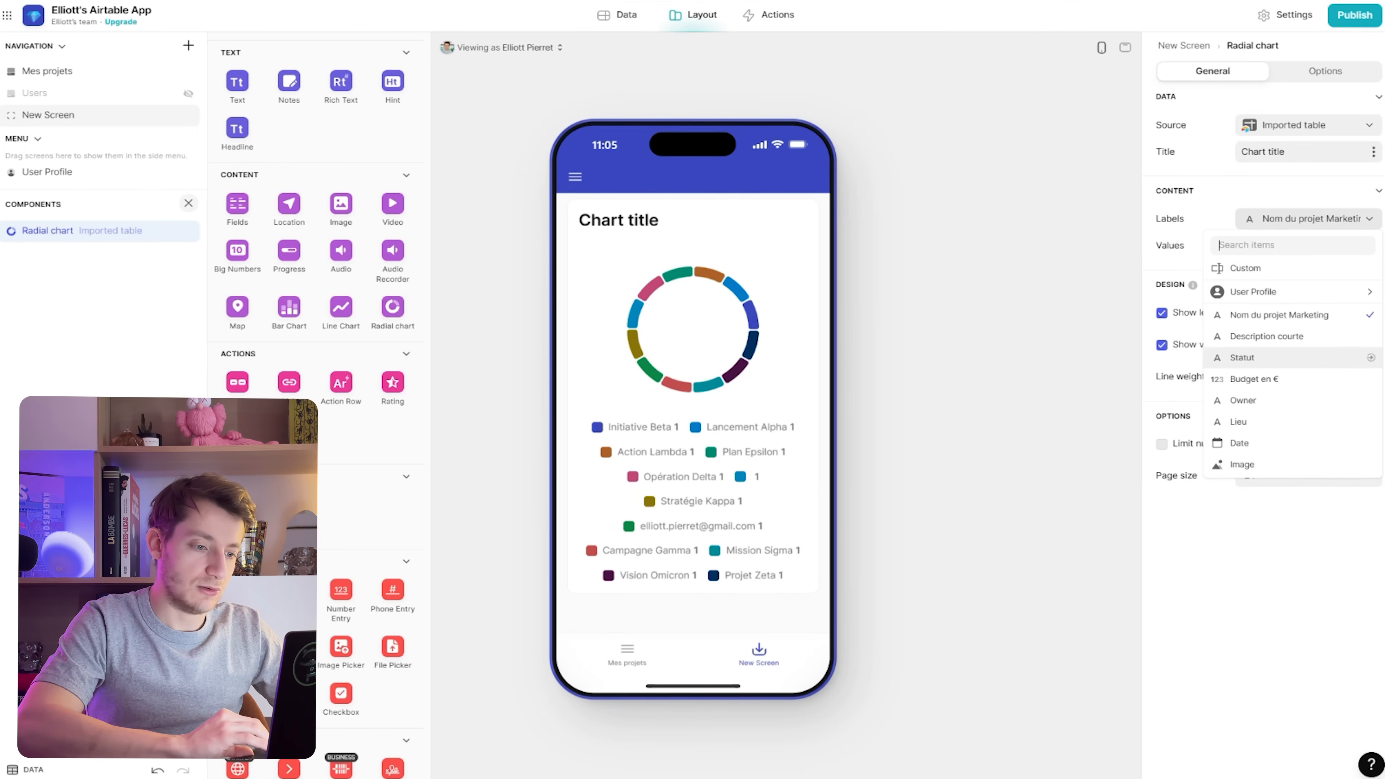
click(1254, 357)
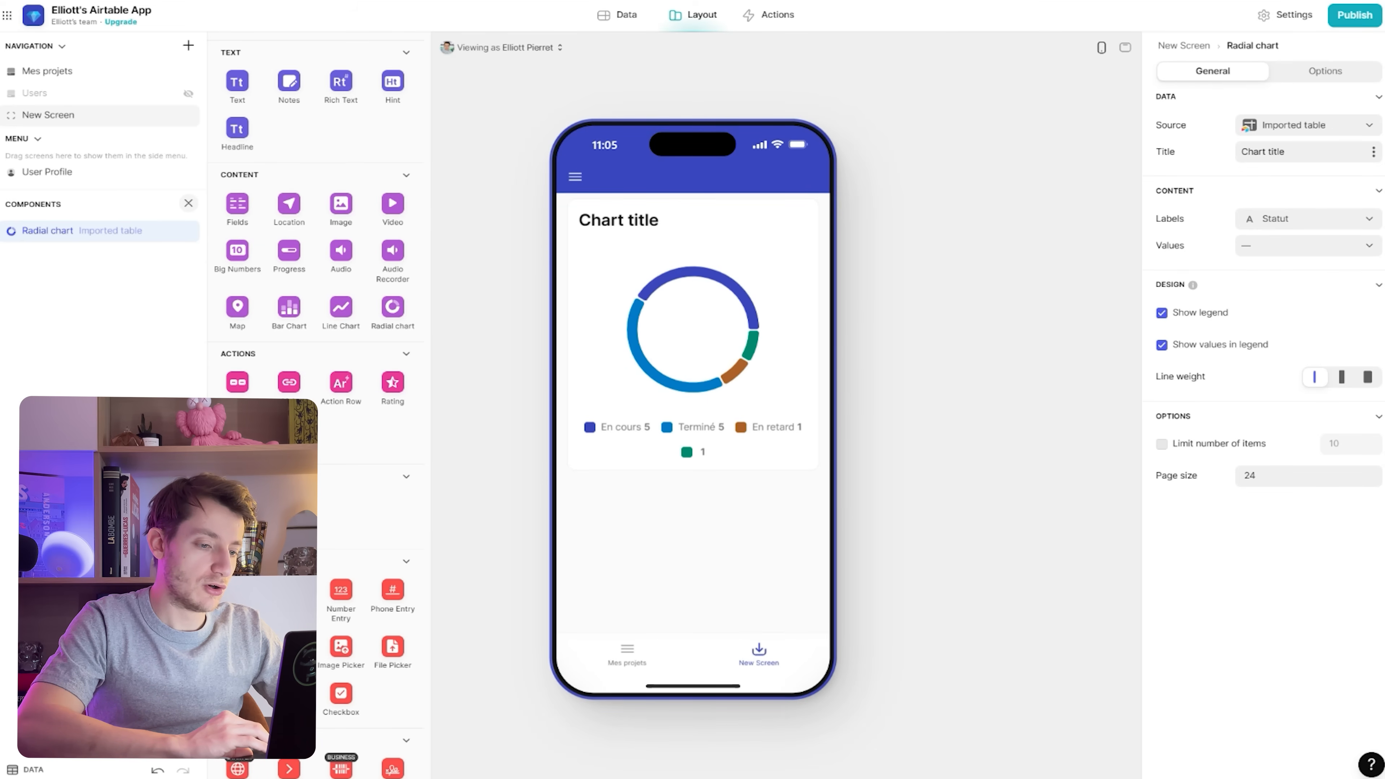
Add a bar chart plotting Budget en € per project name and title it 'Nom'
drag(289, 308, 62, 267)
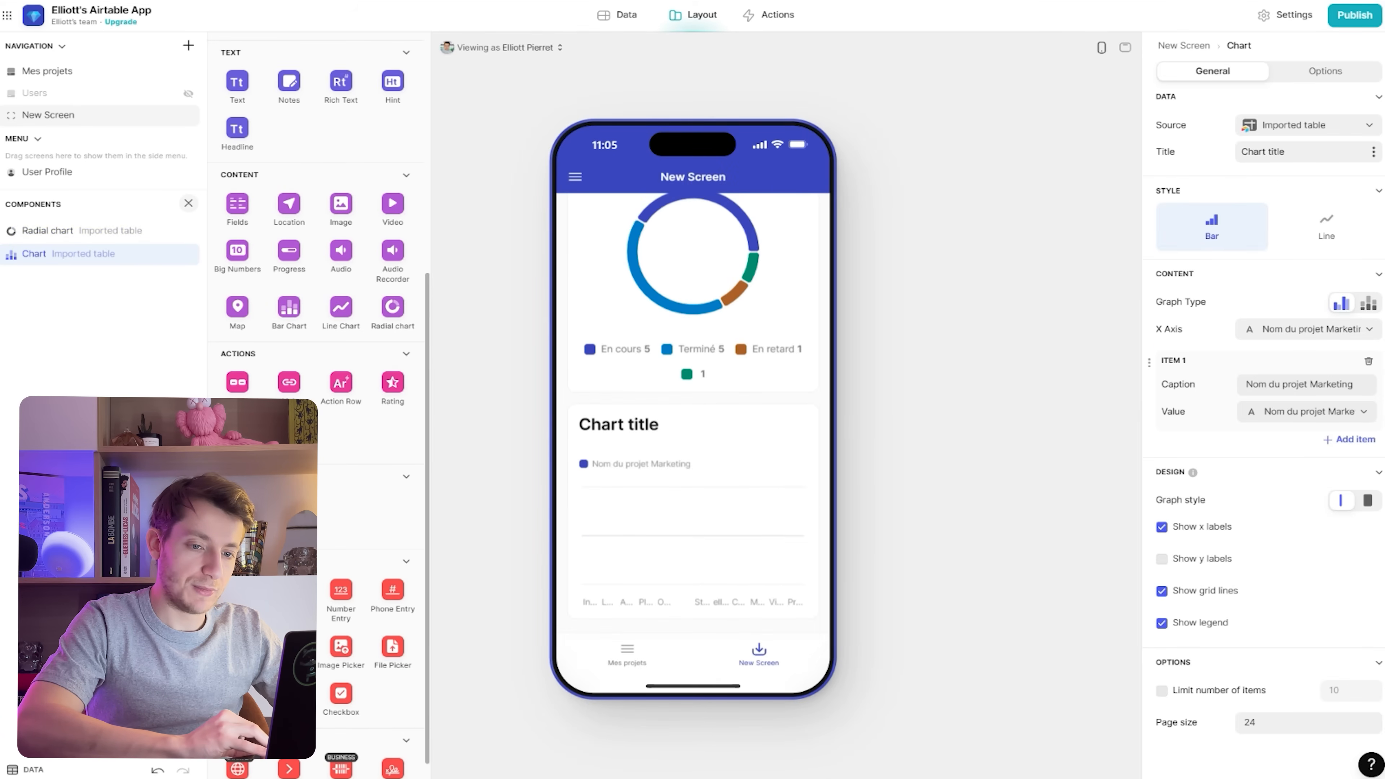
click(1309, 330)
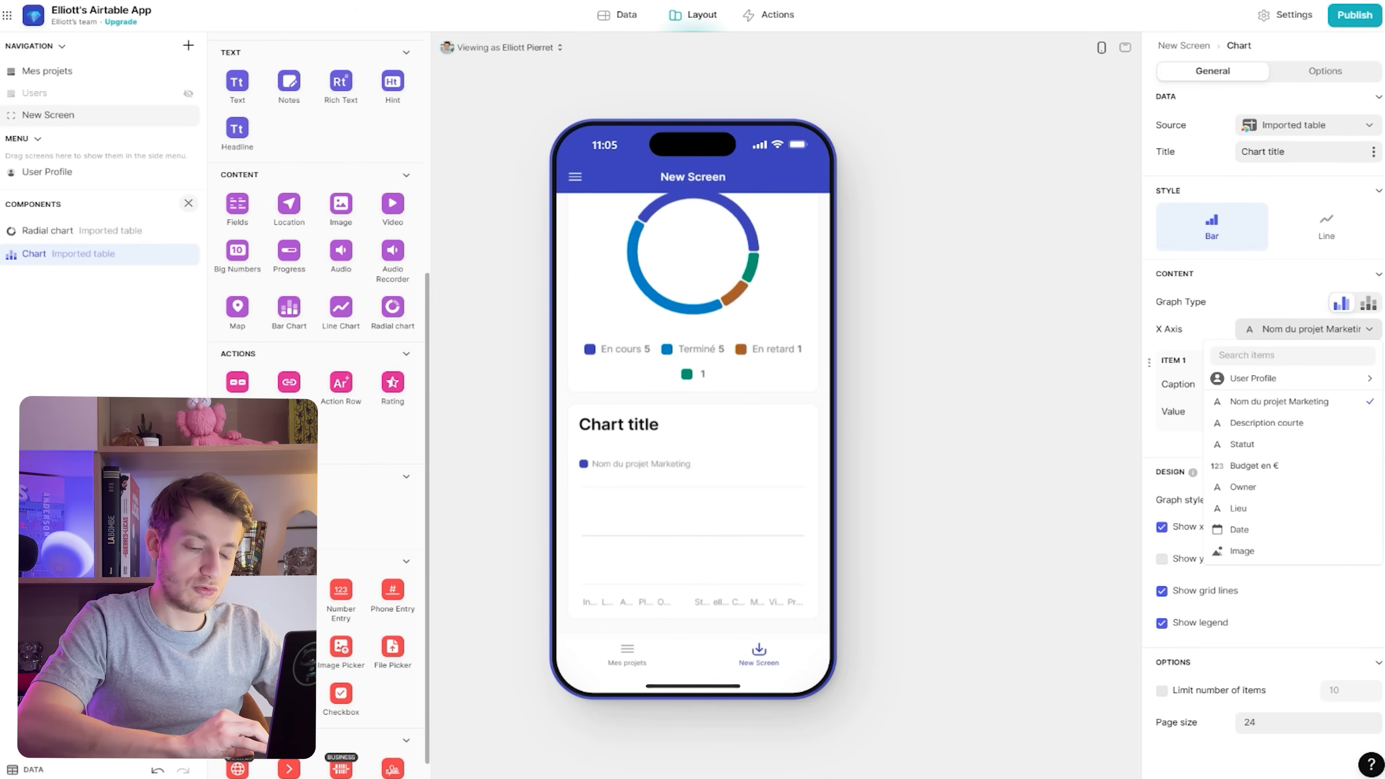
click(1309, 330)
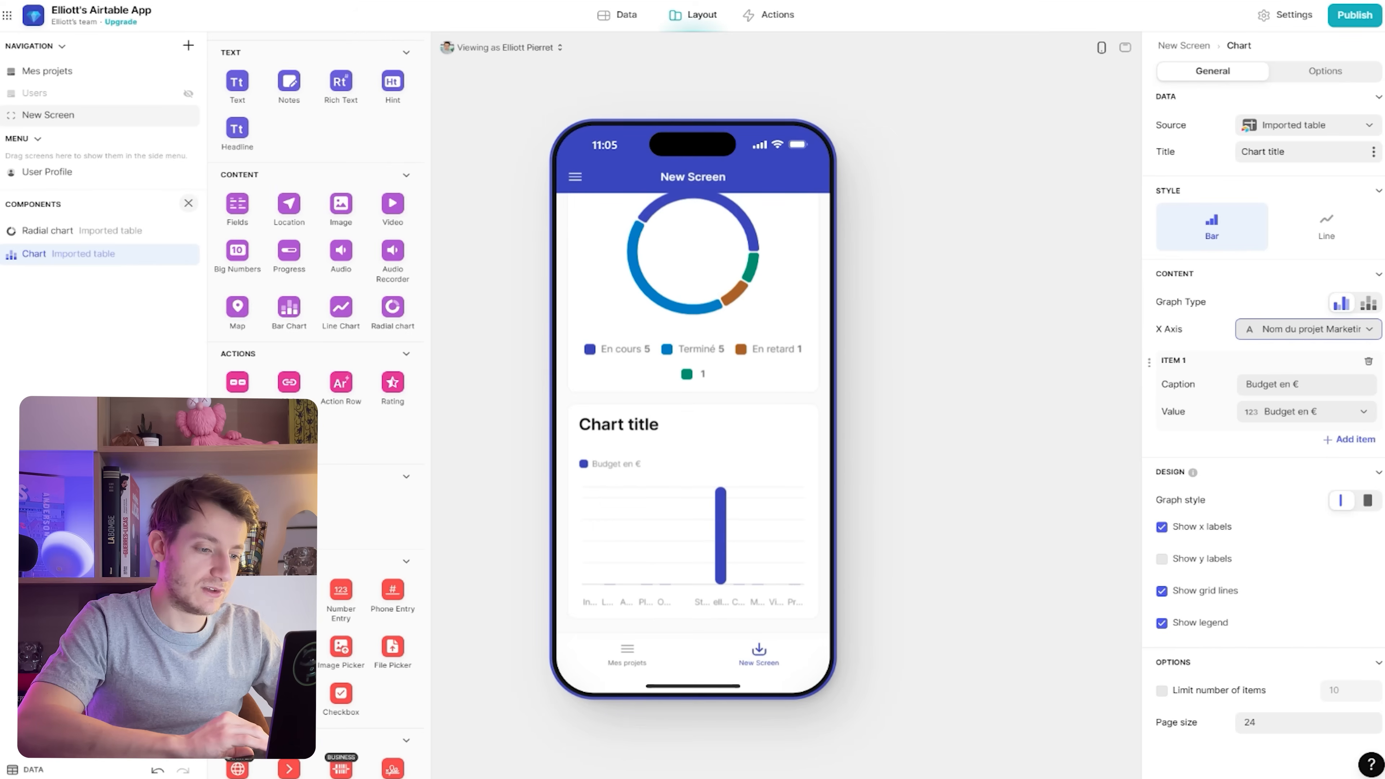
scroll(721, 533, up, 2)
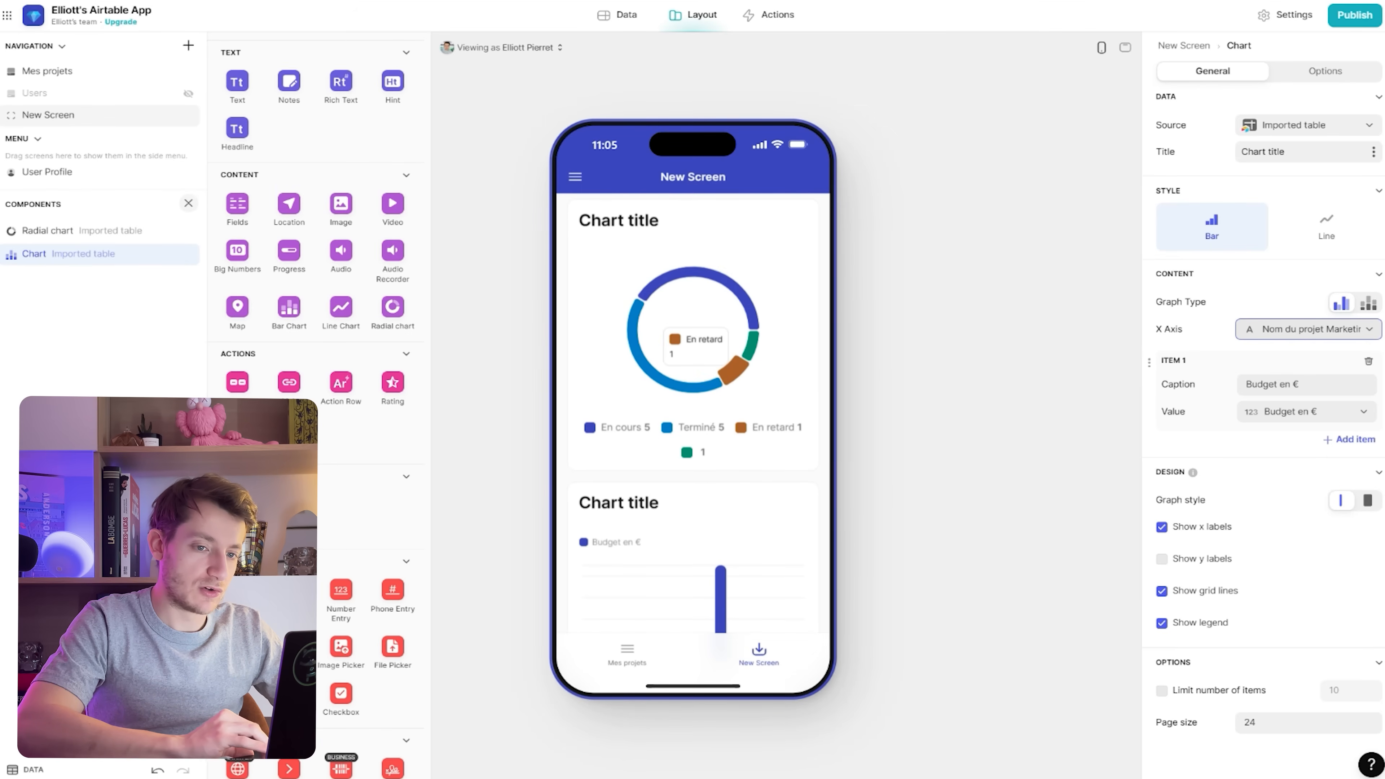
triple_click(1266, 152)
text(Nom)
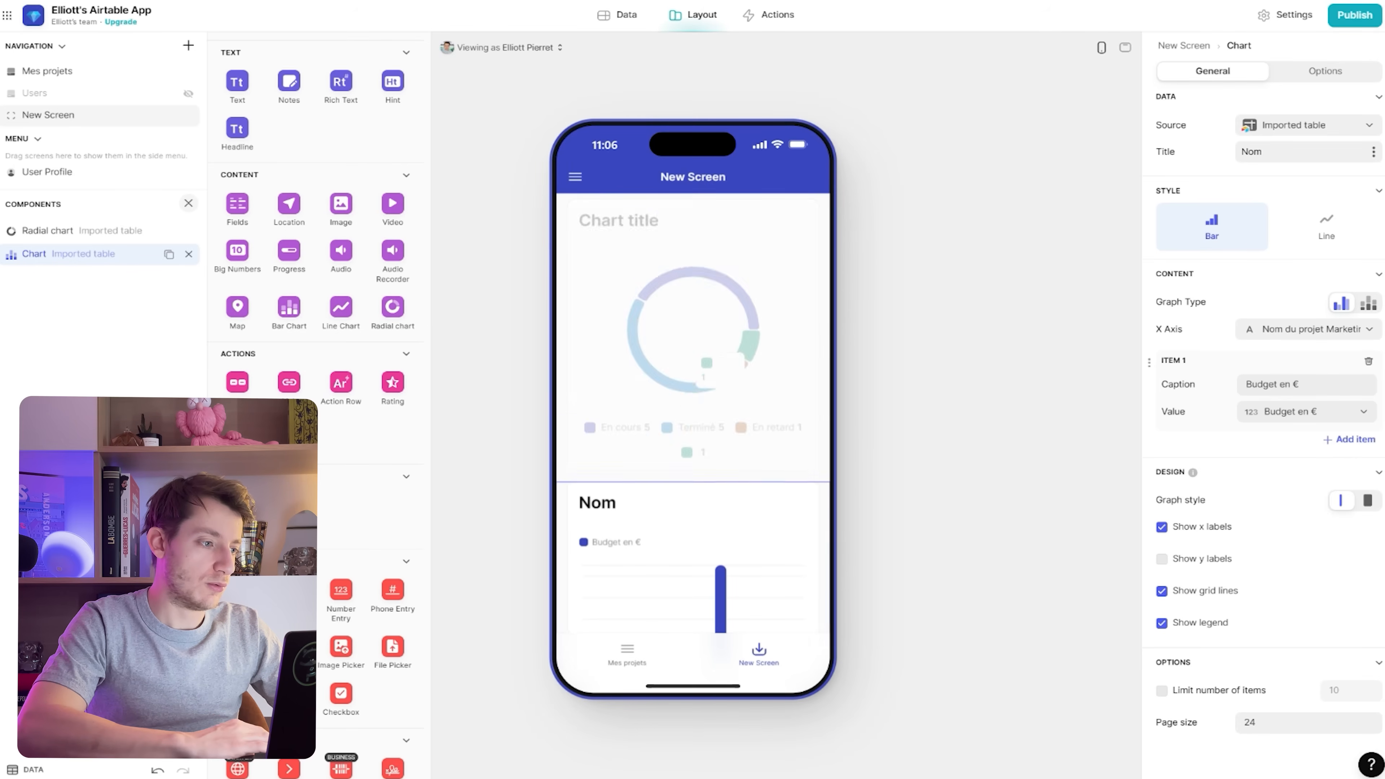
Rename the New Screen to 'Suivi' and give it a pie-chart navigation icon
click(66, 115)
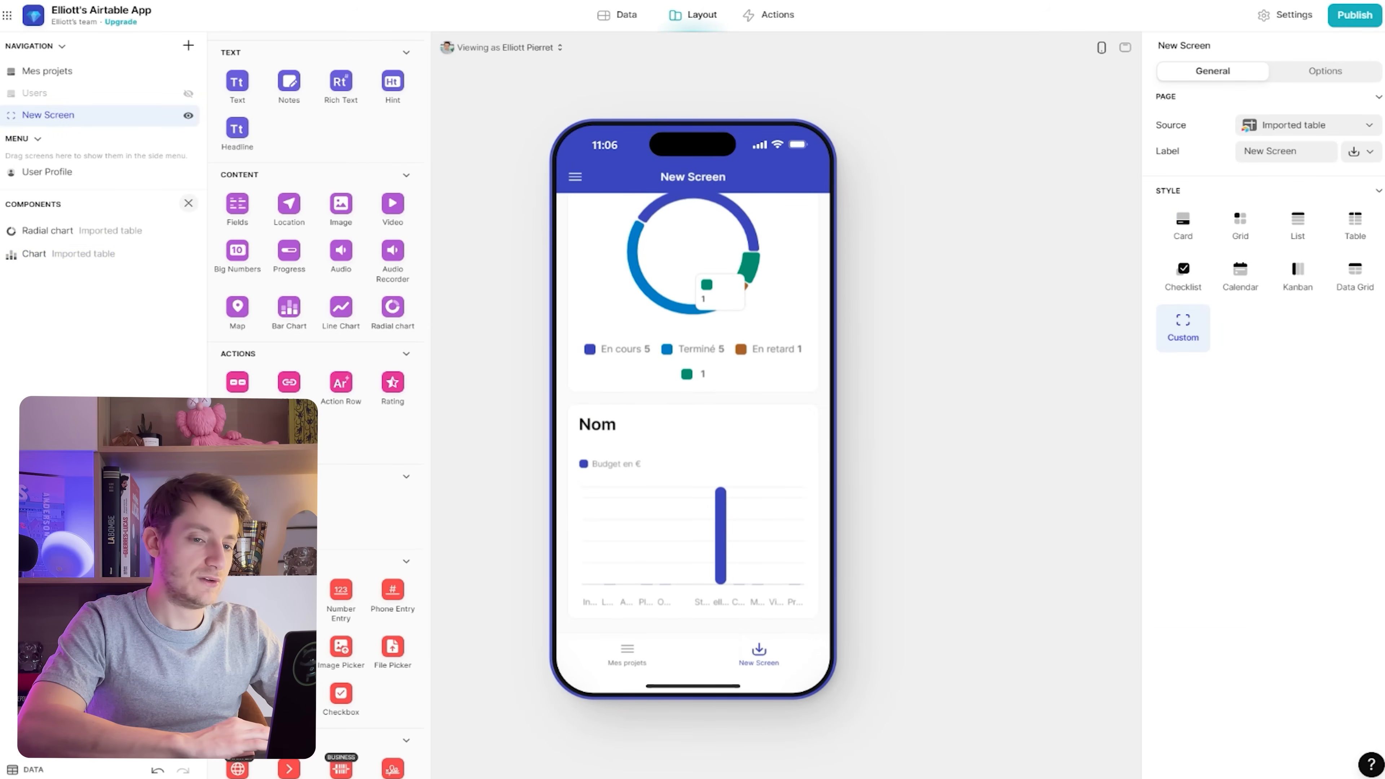
triple_click(1301, 152)
text(Suivi)
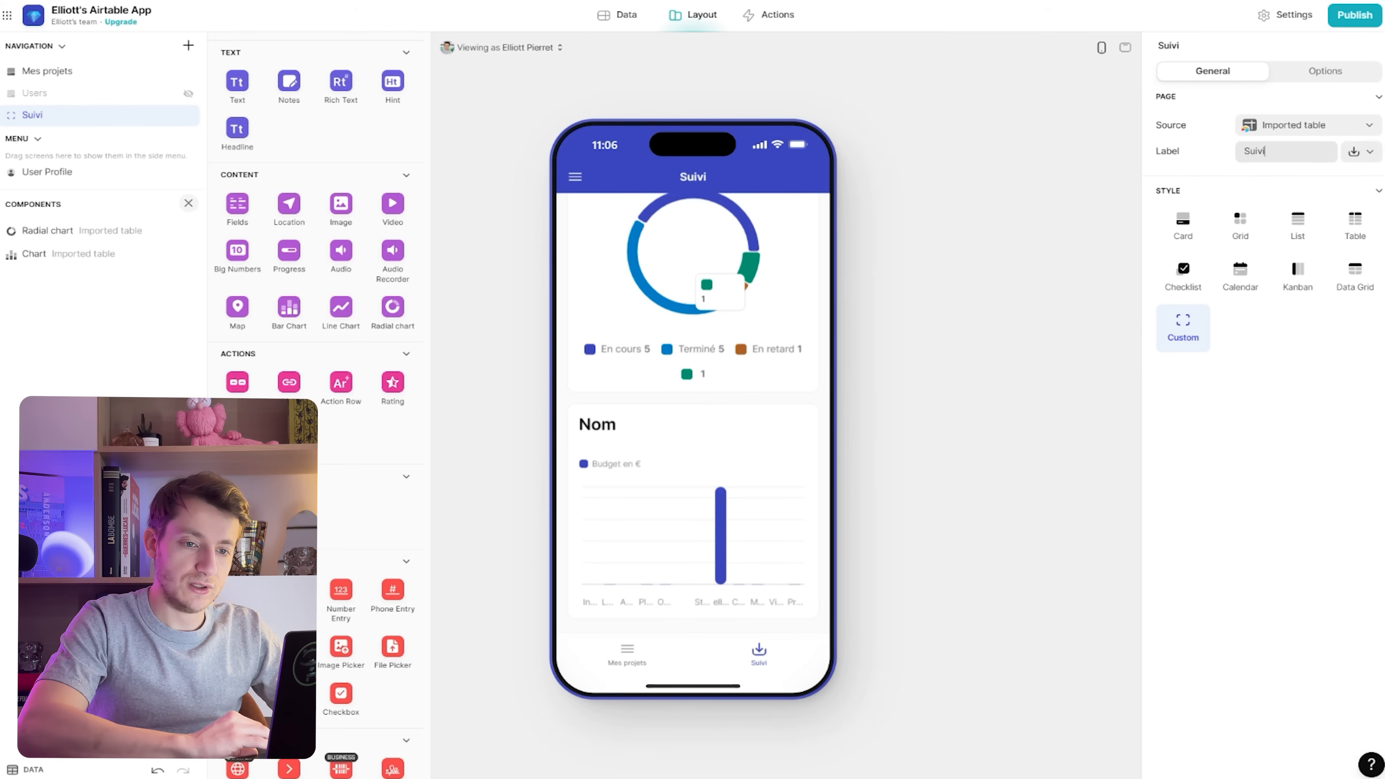
click(1362, 152)
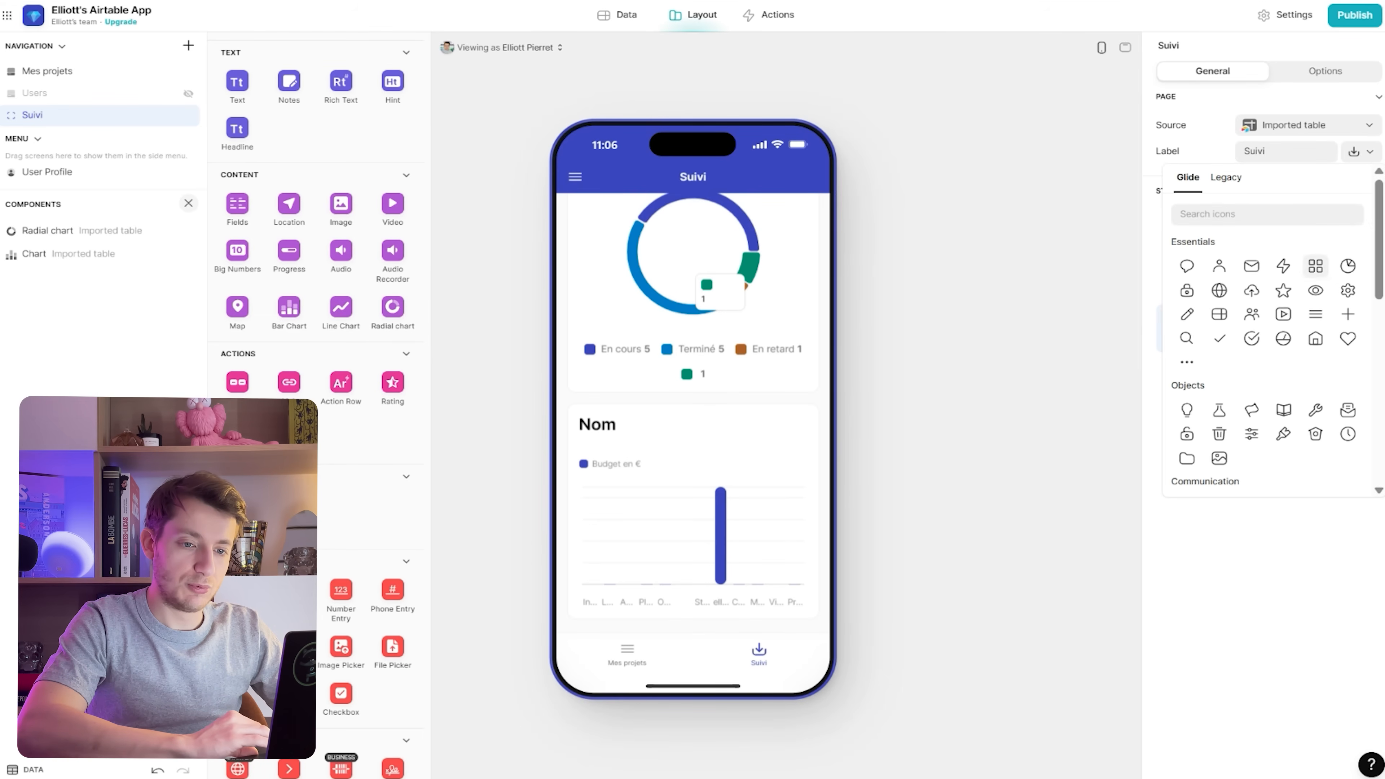
click(1348, 266)
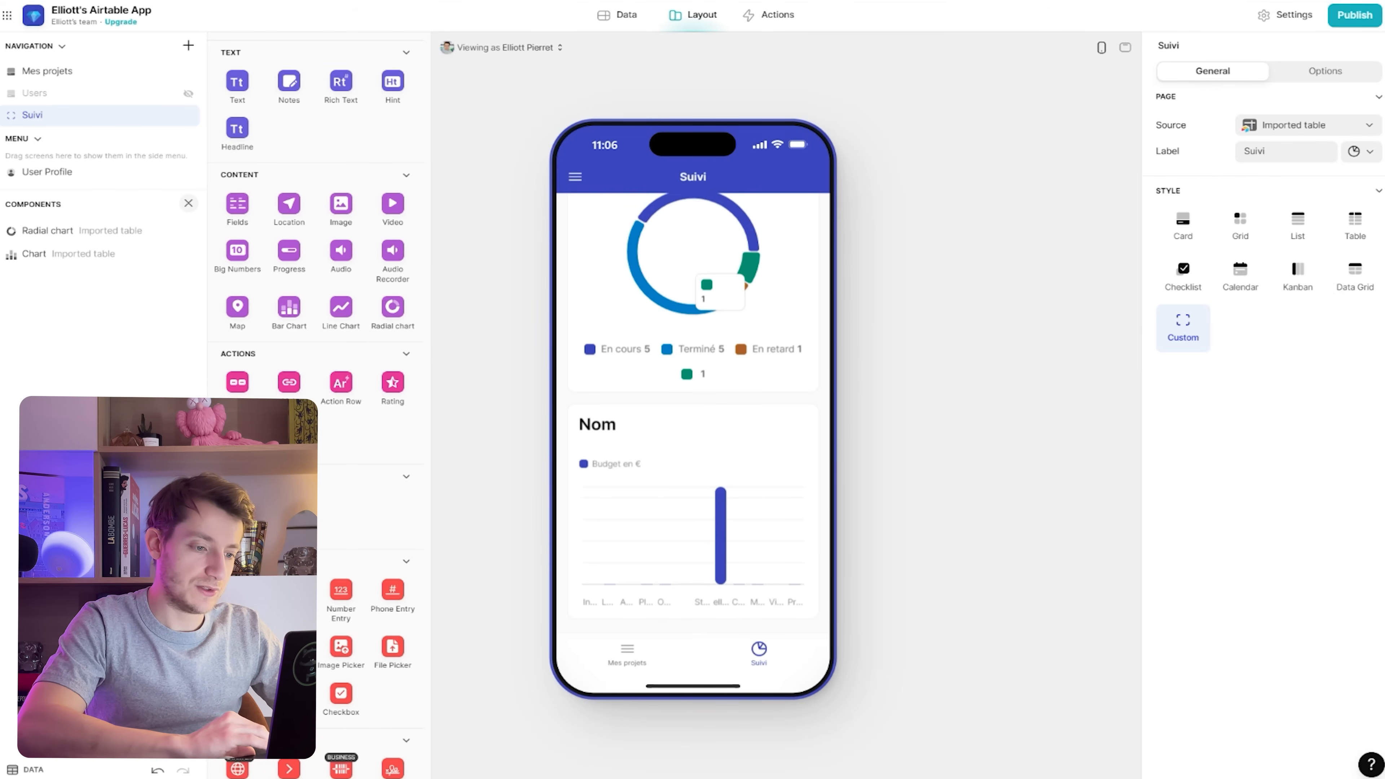
click(627, 654)
click(759, 654)
scroll(693, 415, down, 1)
scroll(693, 415, up, 1)
Open the Initiative Beta project's detail page from the Mes projets screen
mouse_move(734, 371)
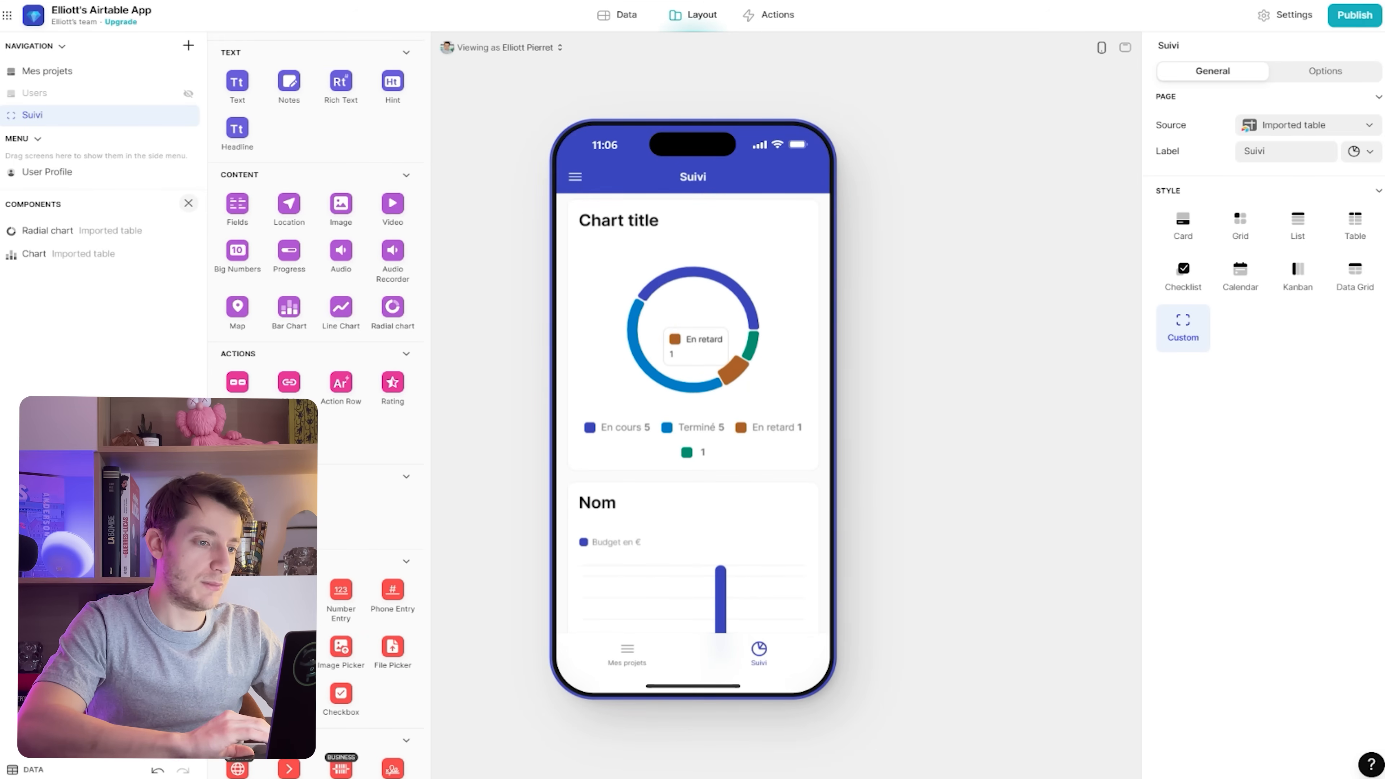
click(55, 72)
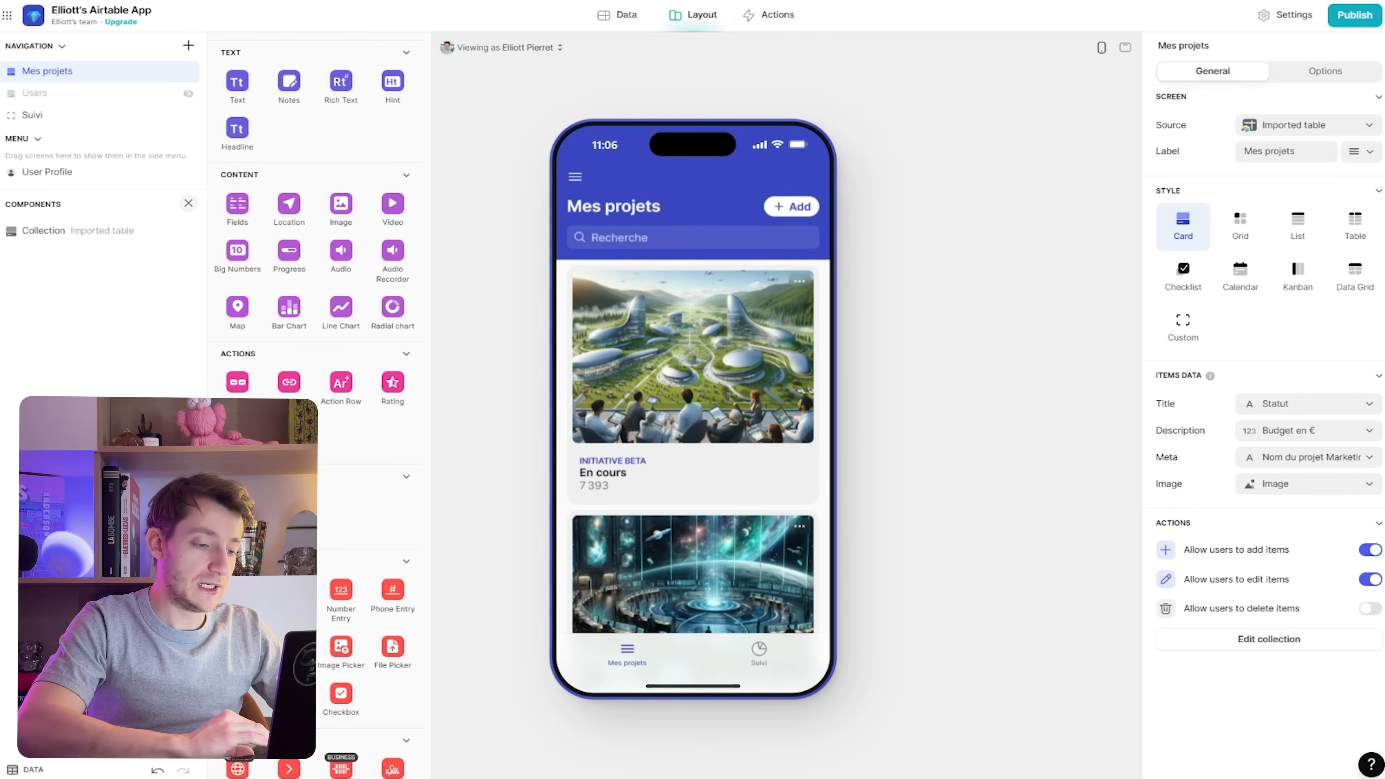
click(693, 358)
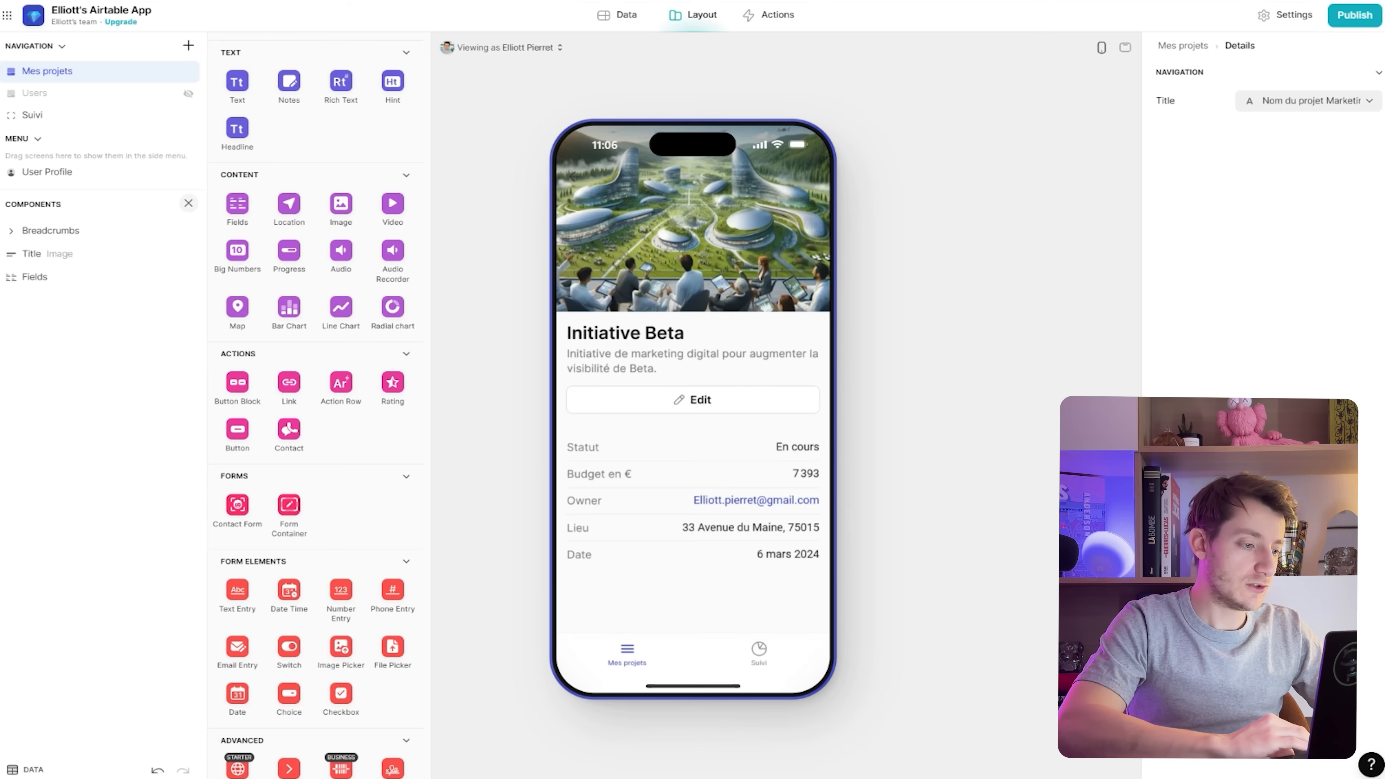
scroll(317, 404, up, 5)
Add a separator, a Budget en € progress bar and a map to the detail page
drag(289, 306, 49, 300)
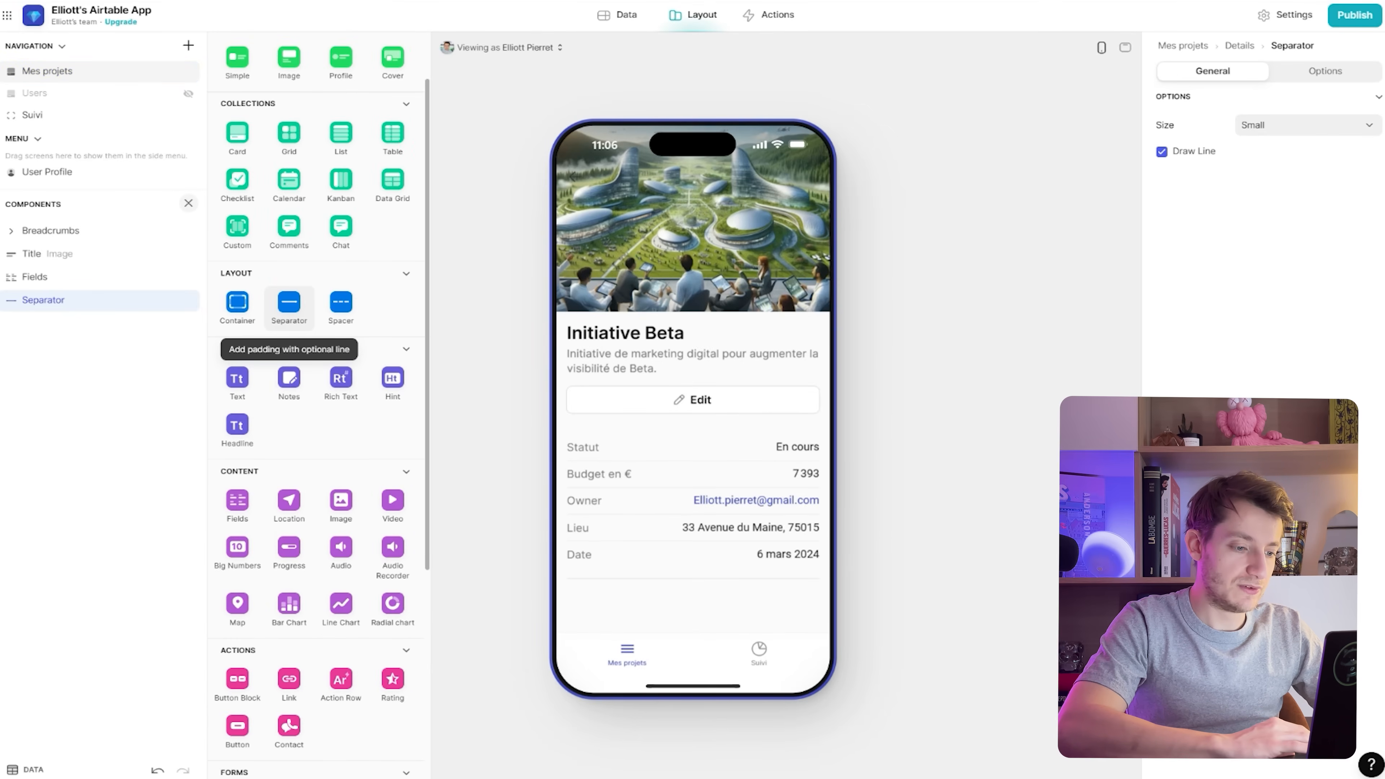
scroll(341, 388, down, 3)
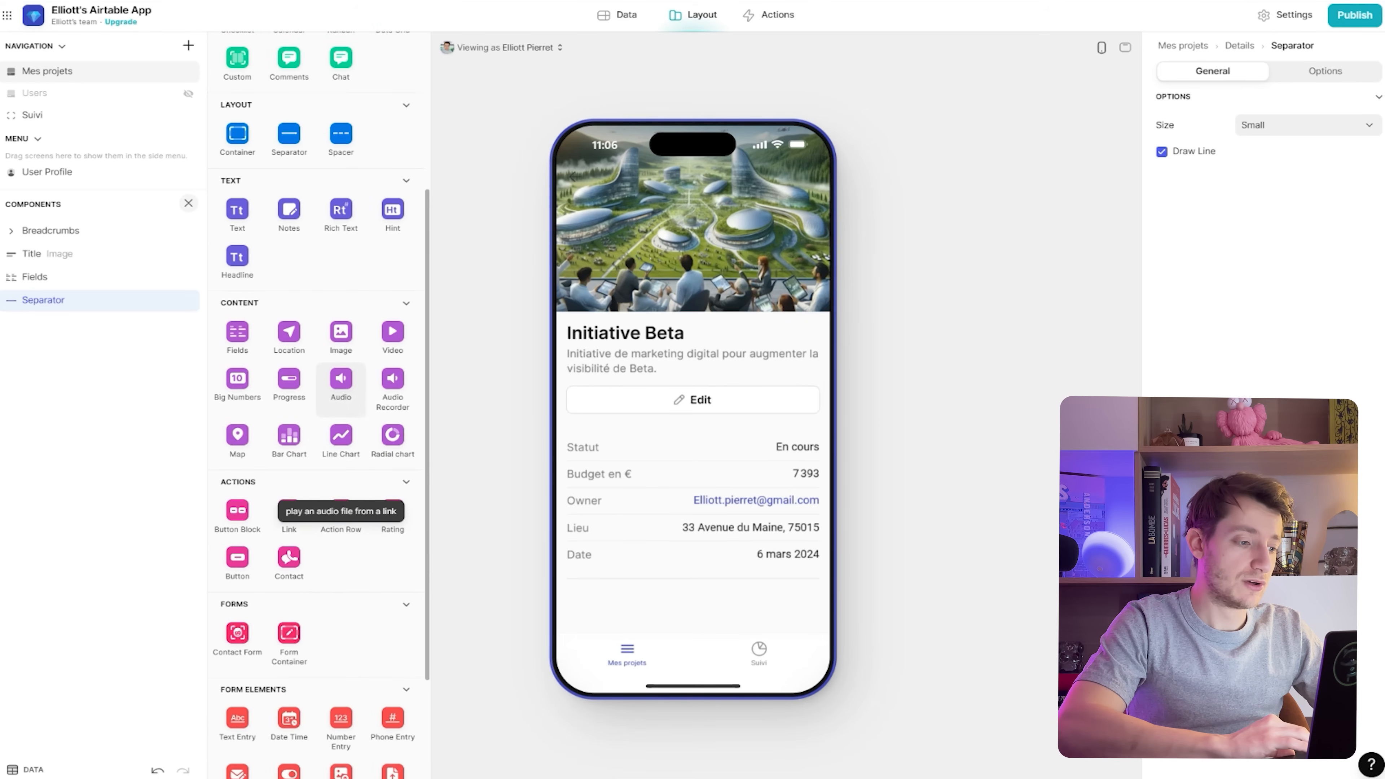
drag(289, 378, 68, 292)
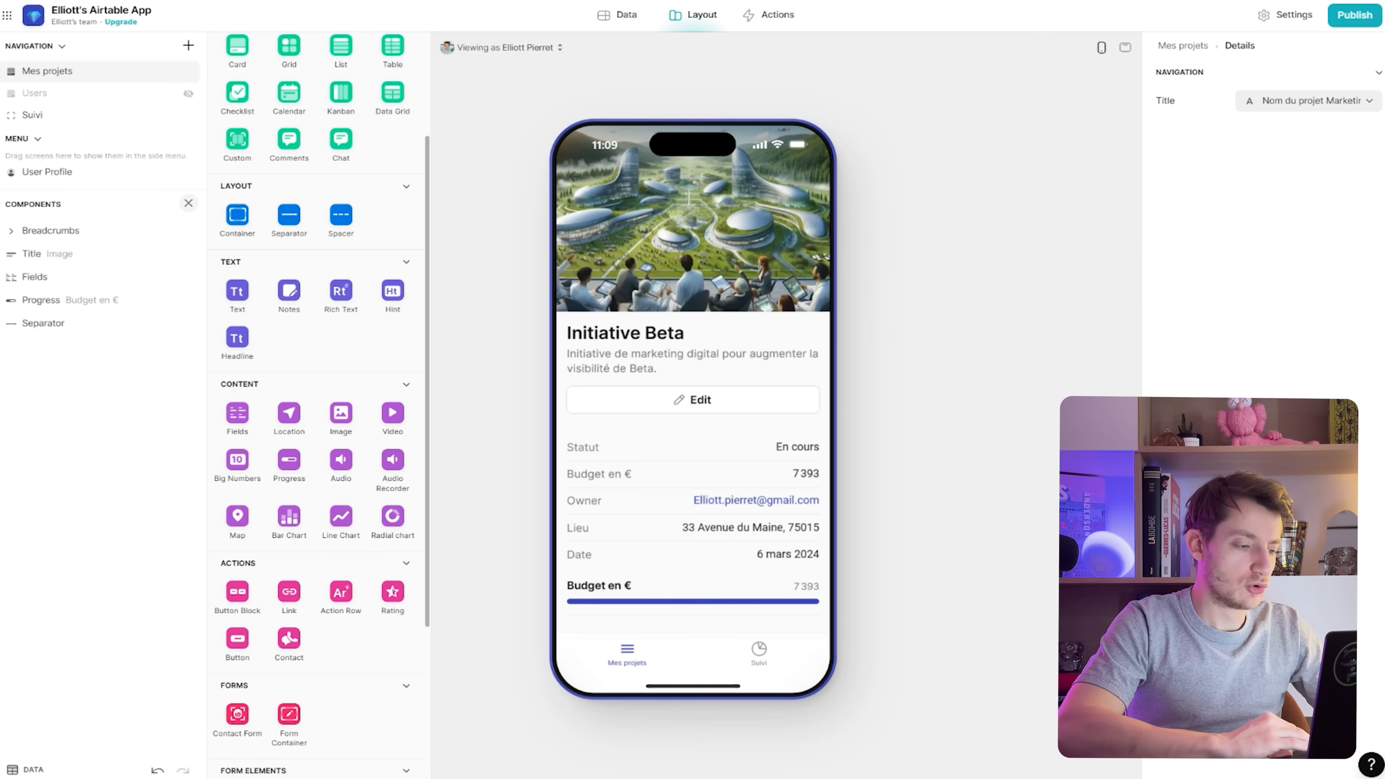
drag(238, 517, 53, 347)
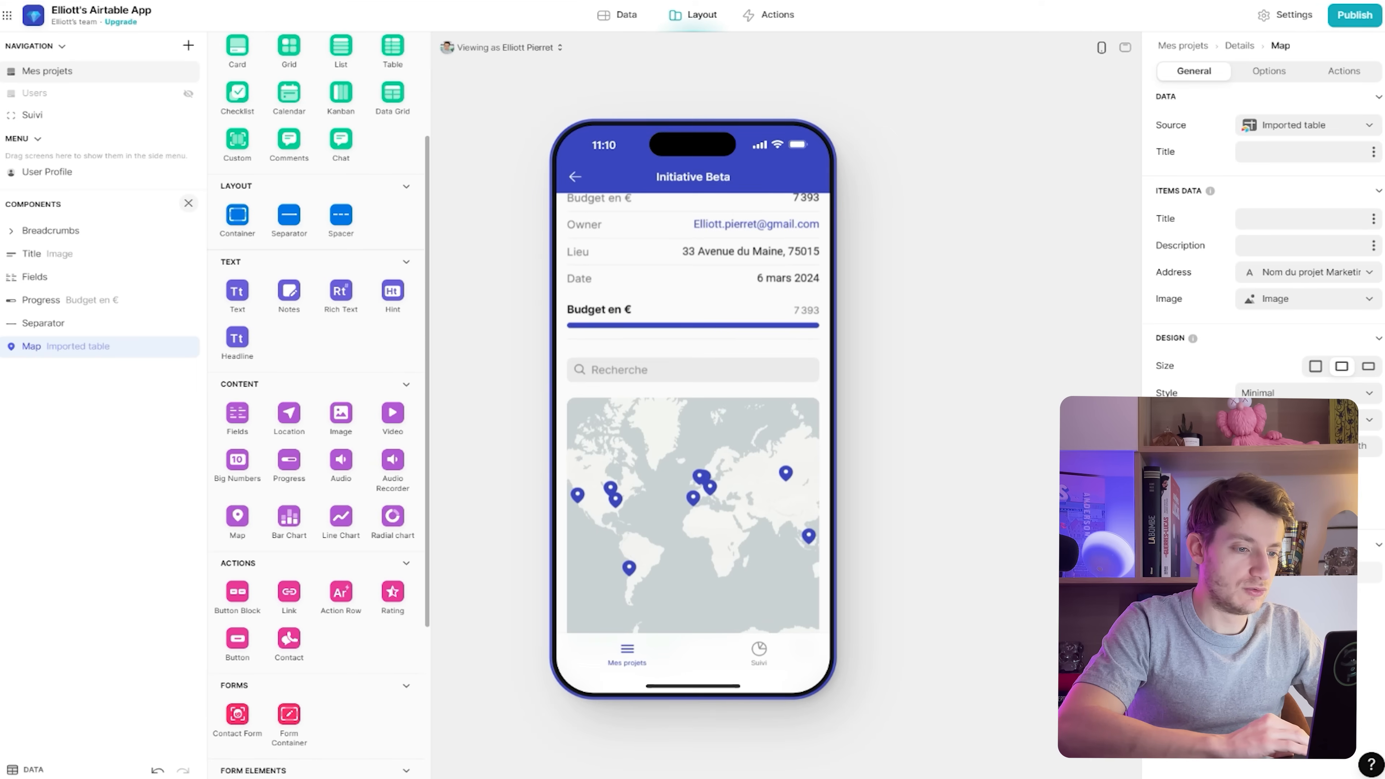
scroll(693, 412, up, 3)
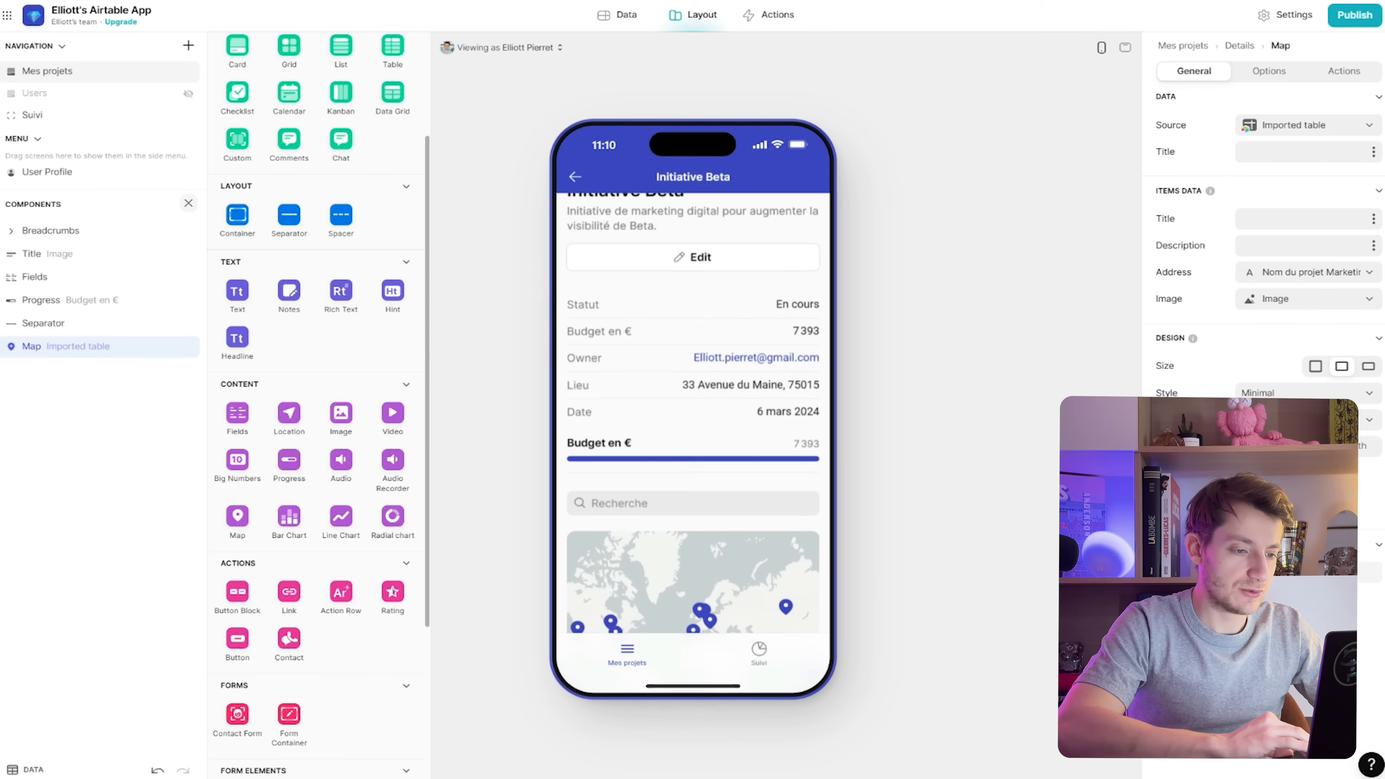
scroll(693, 412, down, 1)
scroll(693, 412, up, 2)
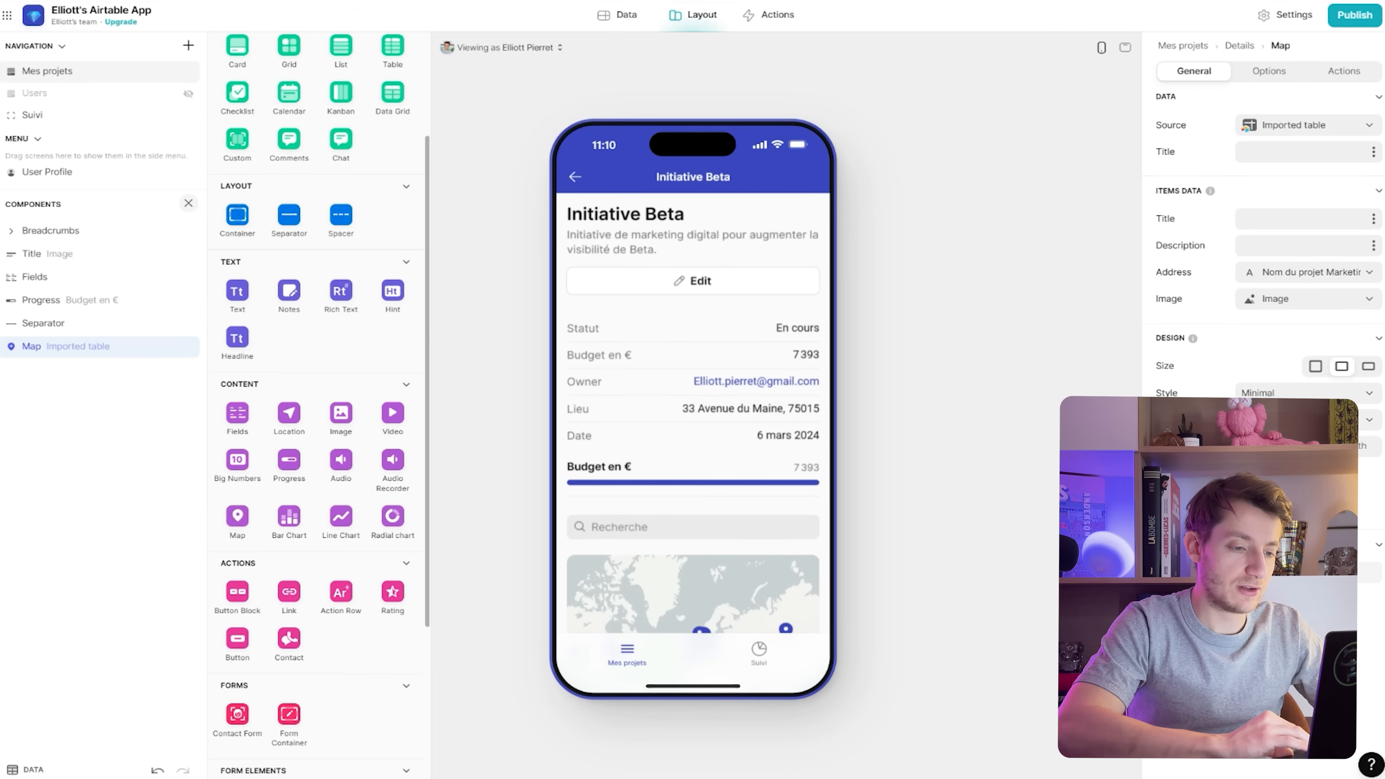
scroll(692, 412, up, 2)
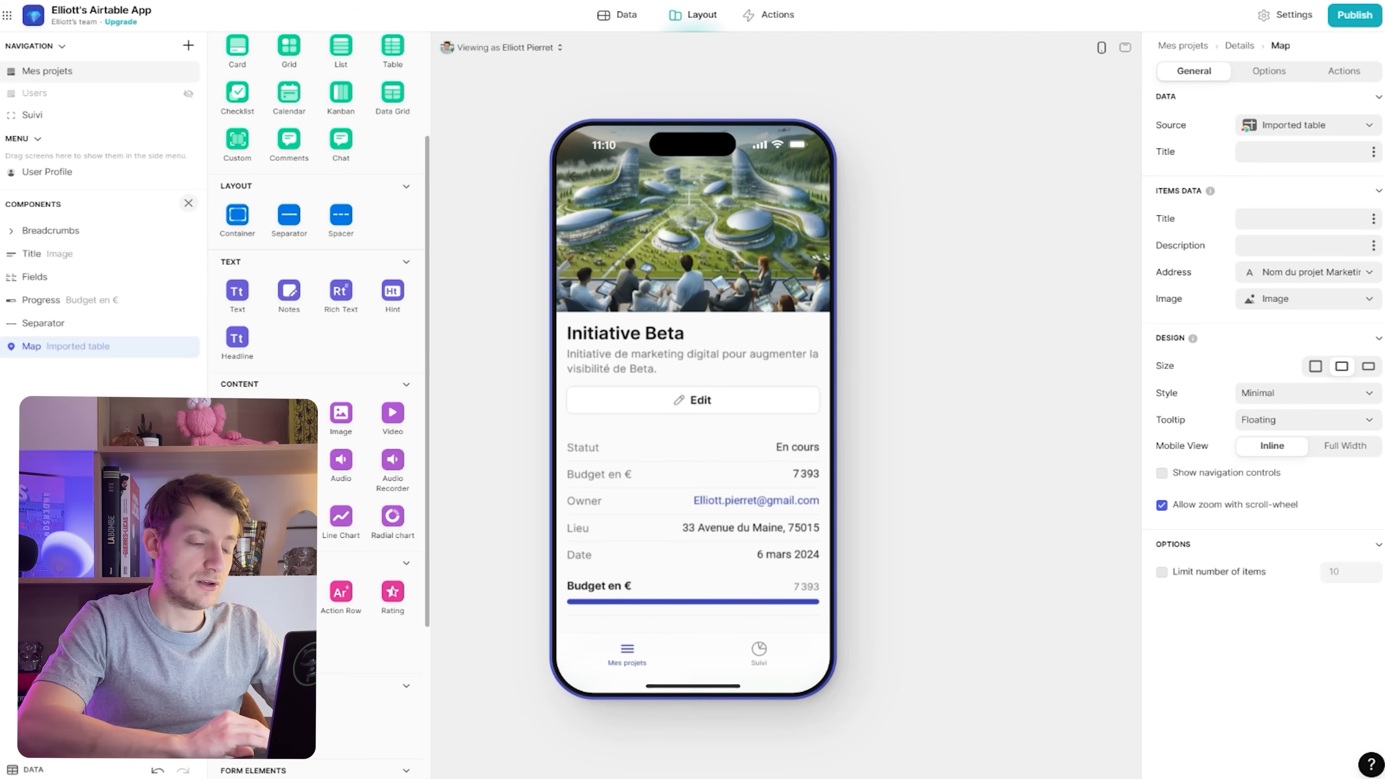
Insert a Location component, saving to Nom du projet Marketing, below the map
click(618, 16)
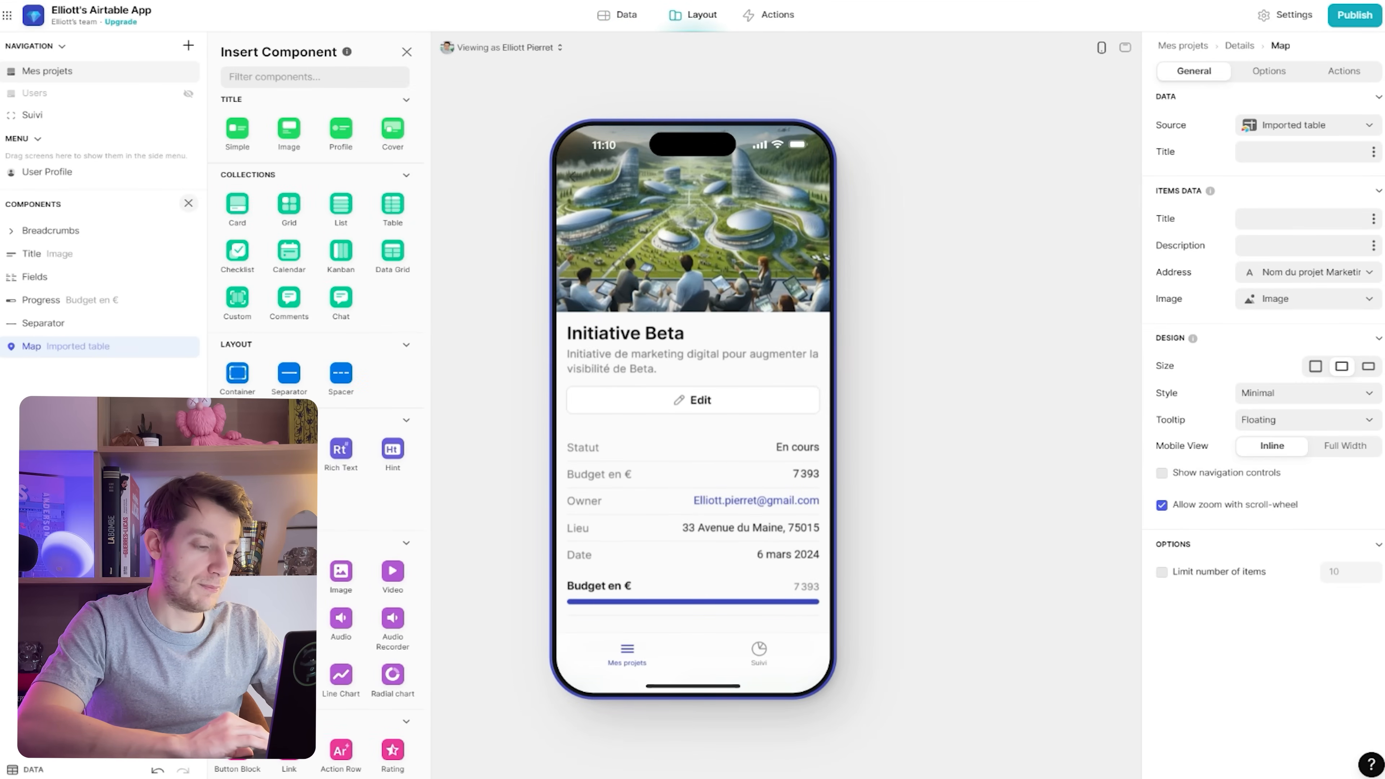
click(289, 572)
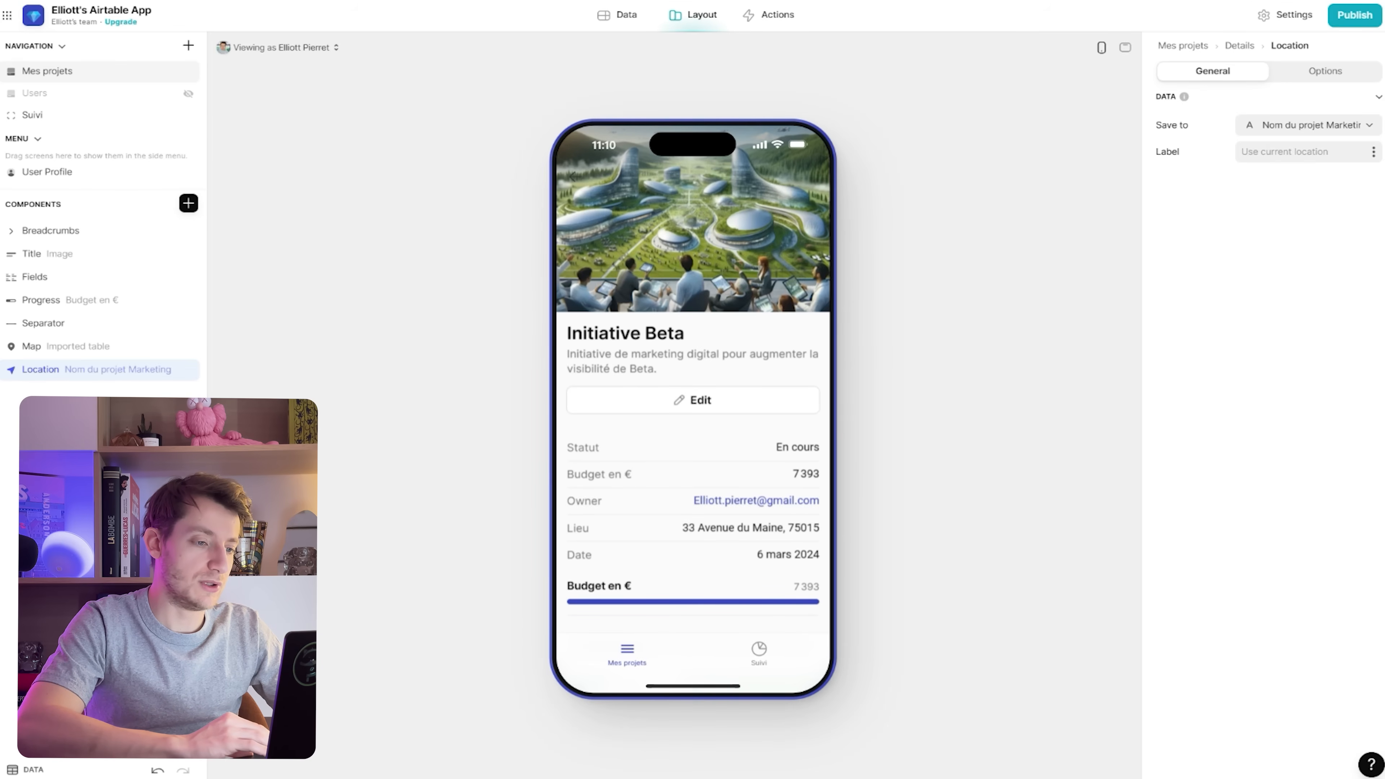
scroll(693, 409, down, 3)
scroll(693, 409, up, 3)
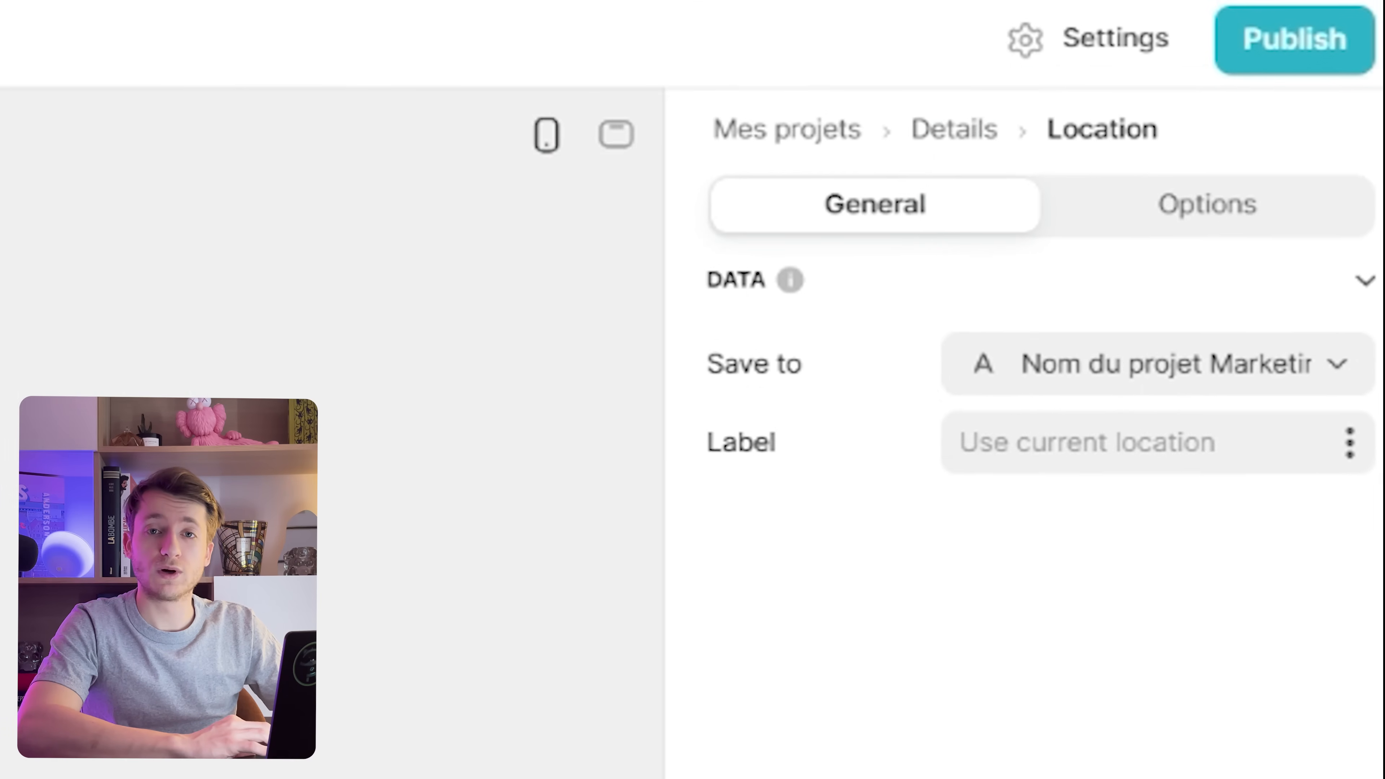
Publish the app with 'airtable' as its glide.page link slug and copy the link
click(1355, 15)
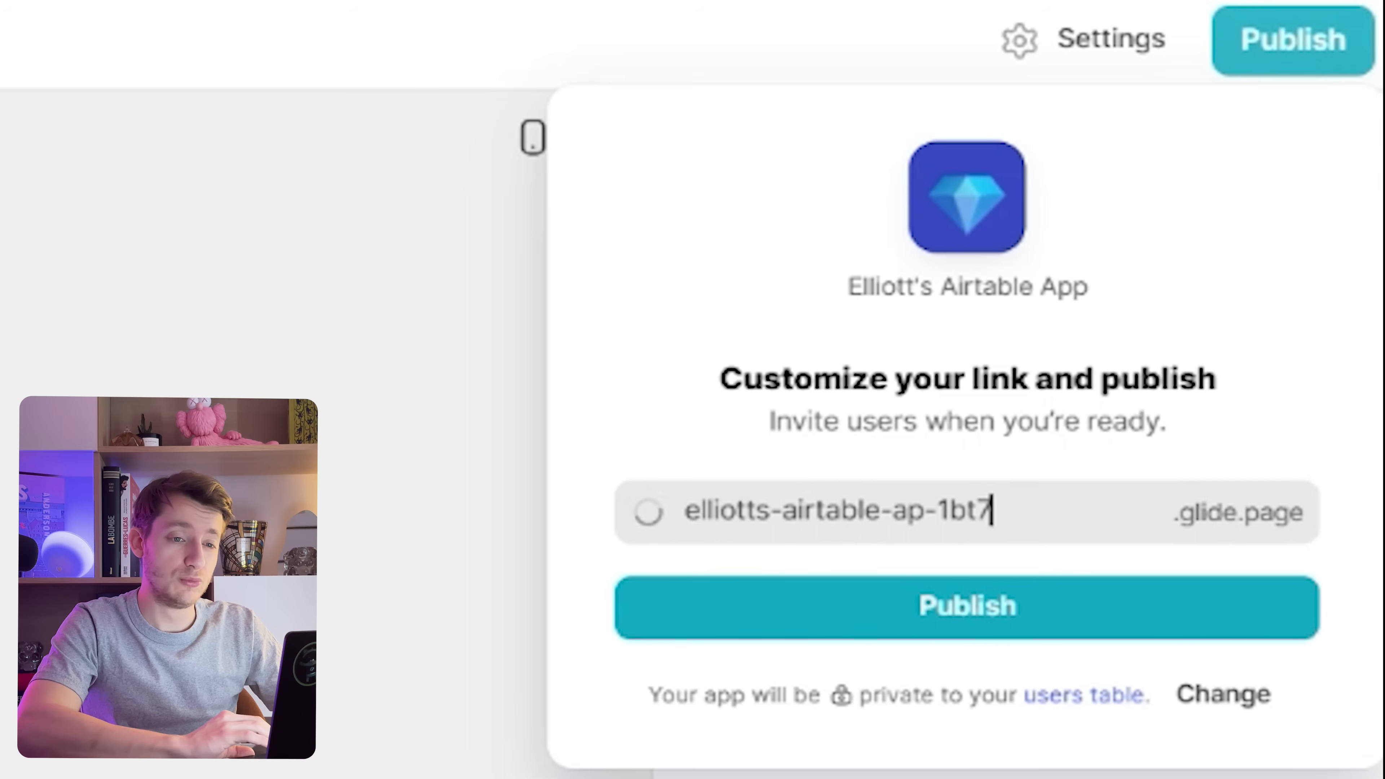
drag(993, 511, 737, 511)
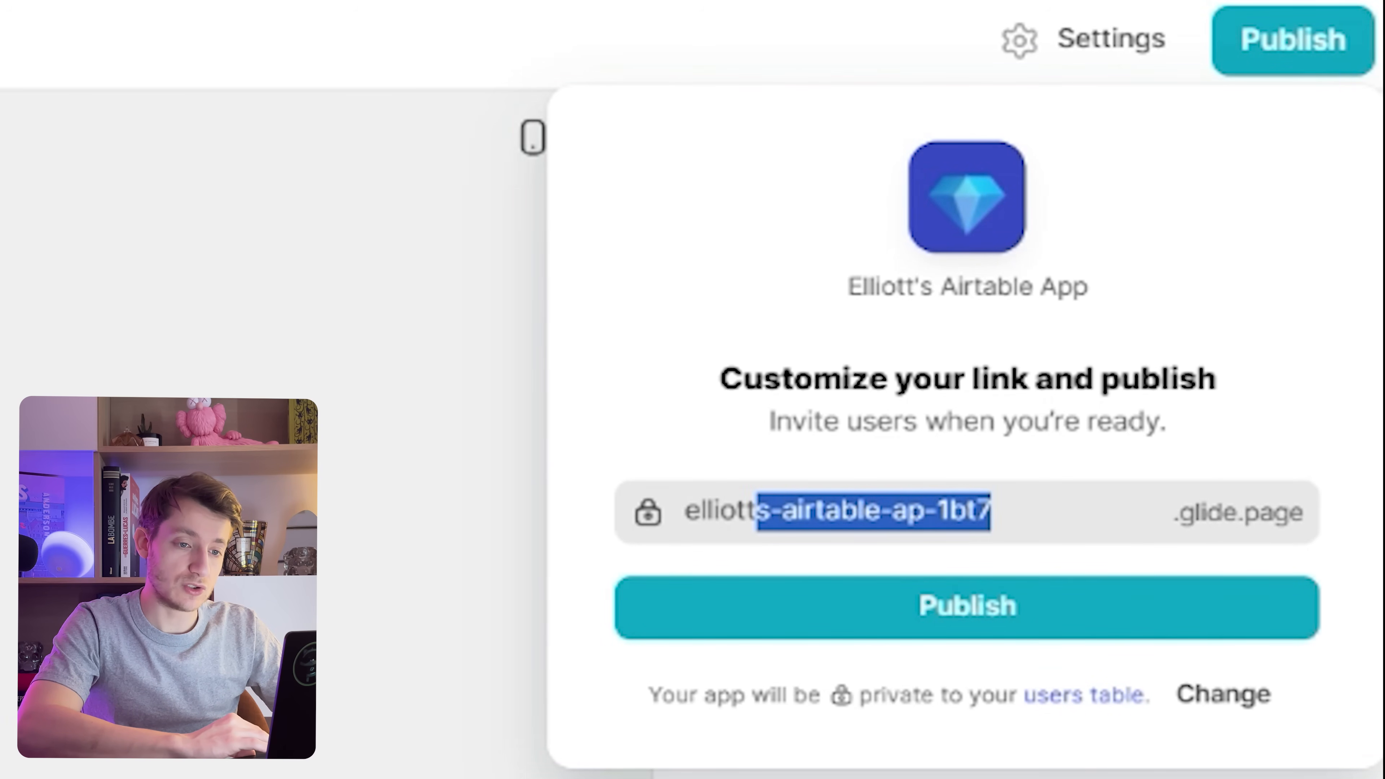
text(airtable)
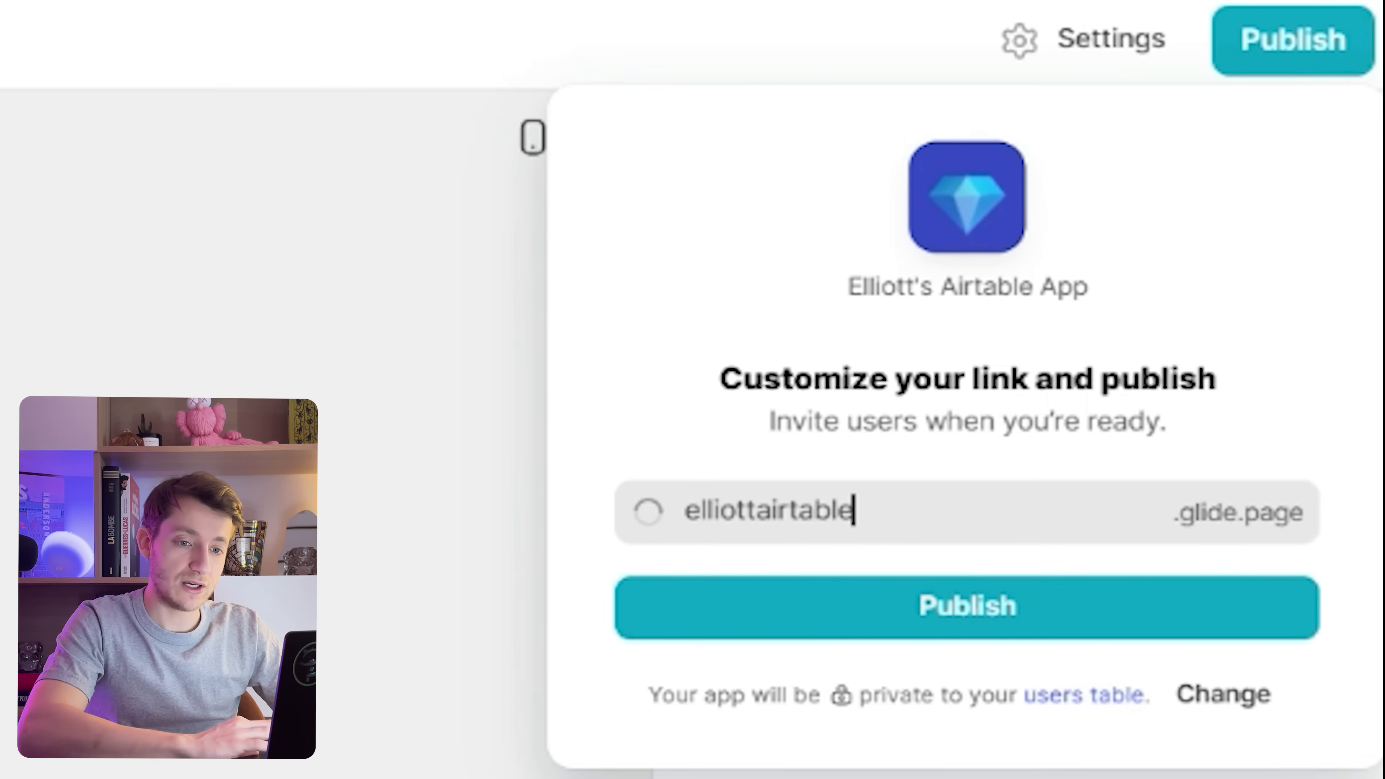
click(967, 608)
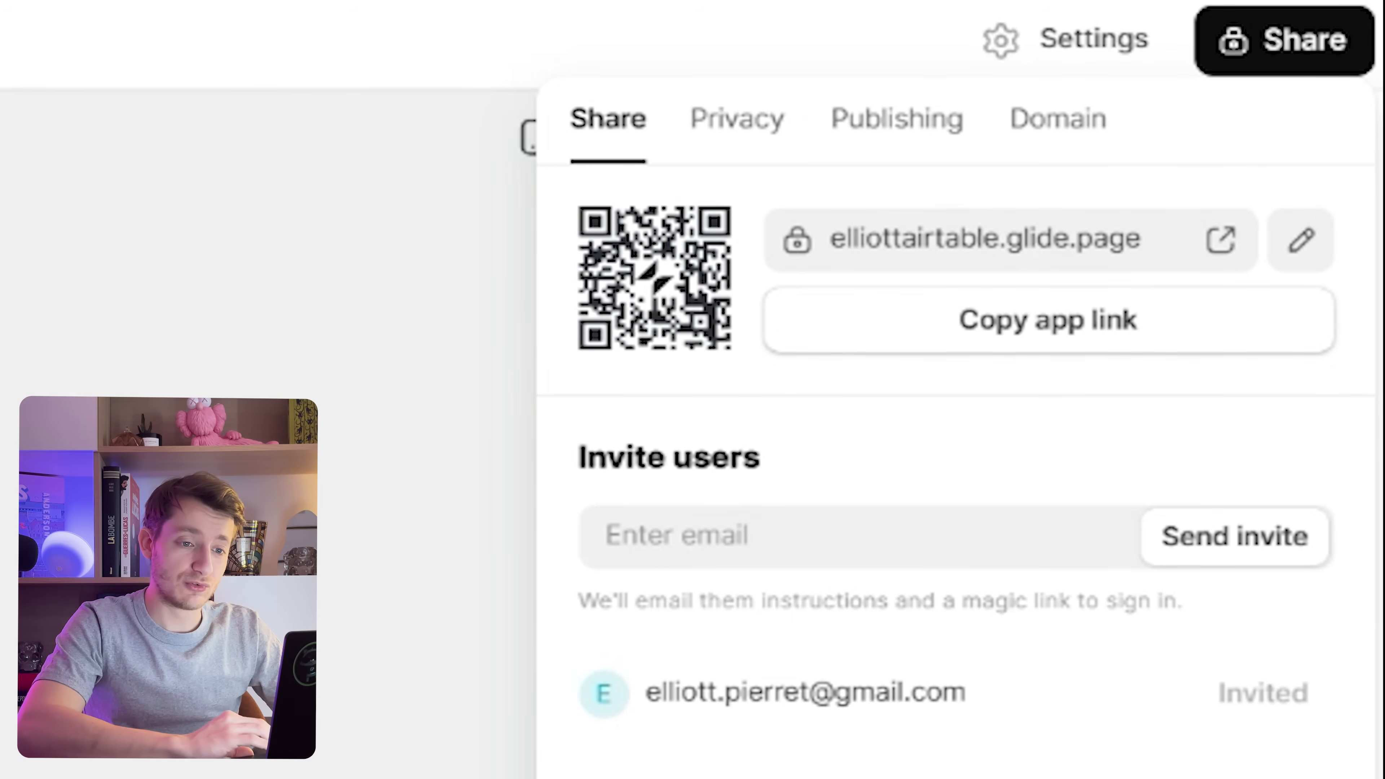
click(1048, 320)
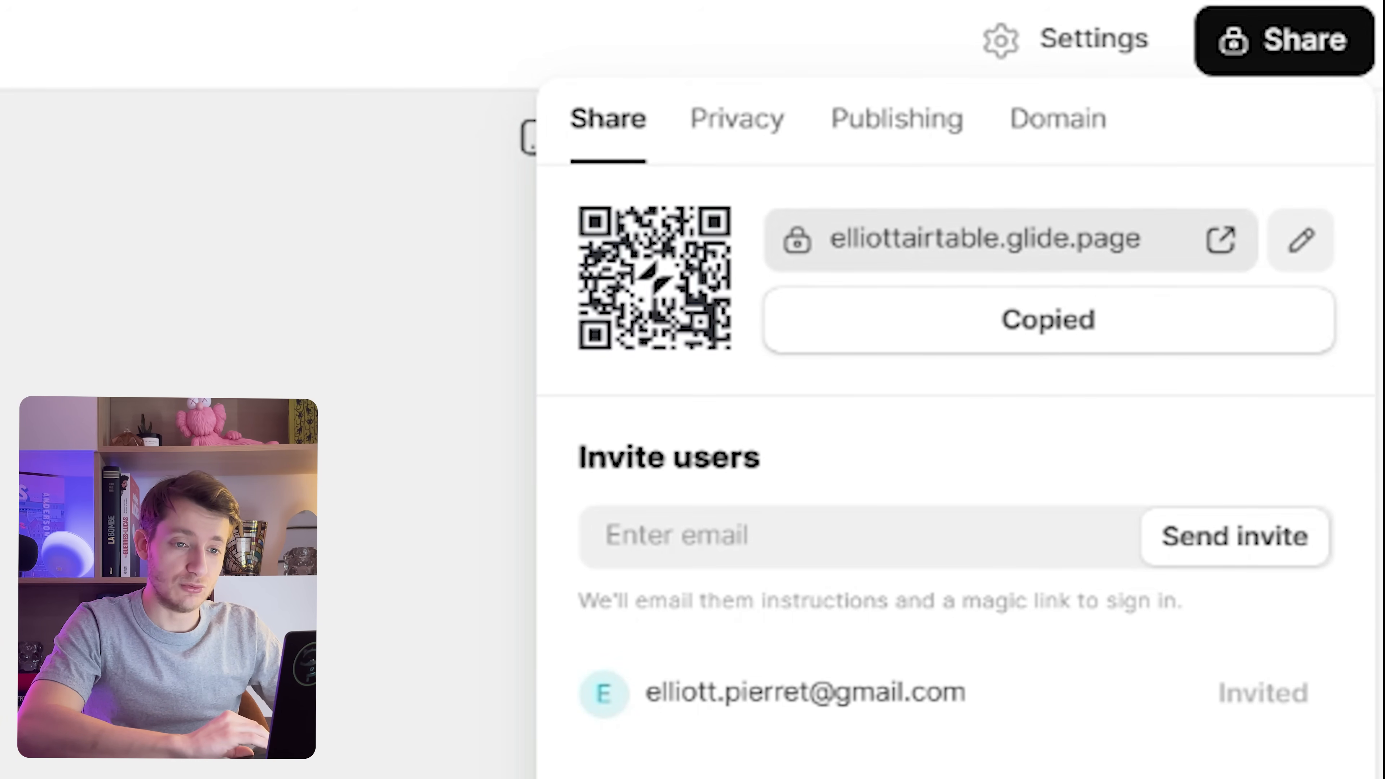